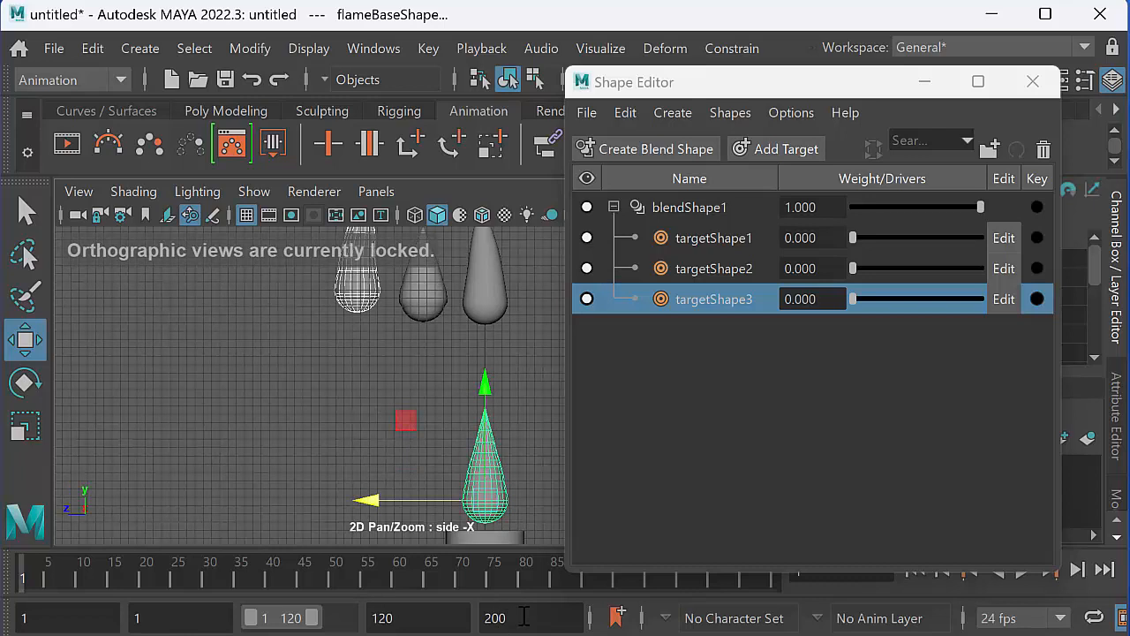
Step: Set the animation end frame to 99 and the playback range end to frame 94
drag(517, 616, 482, 620)
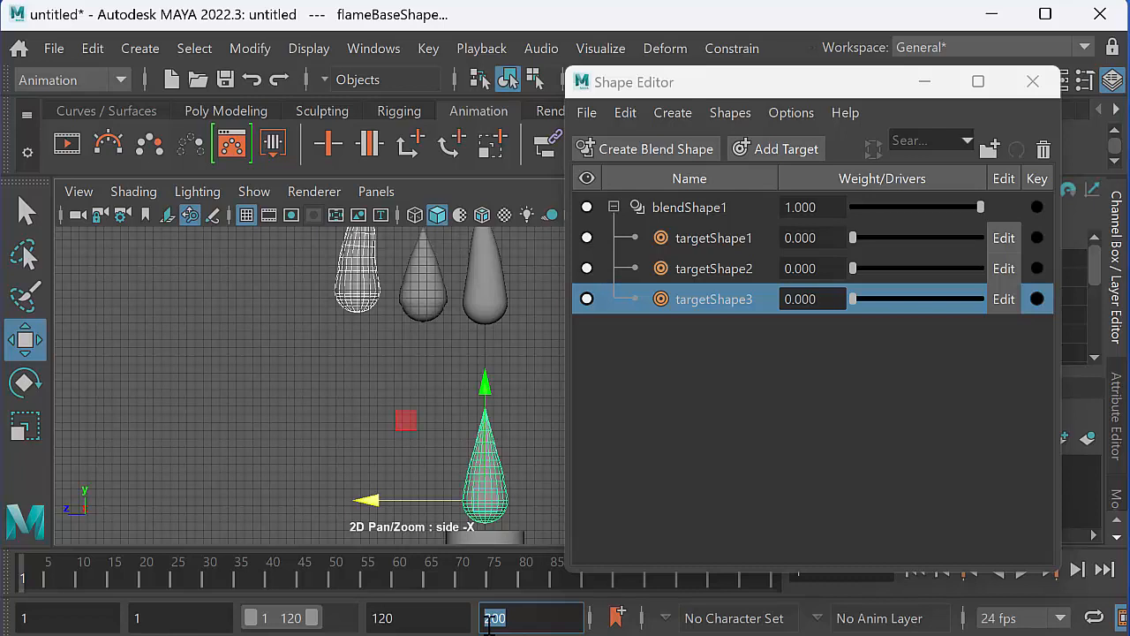
text(5)
key(Return)
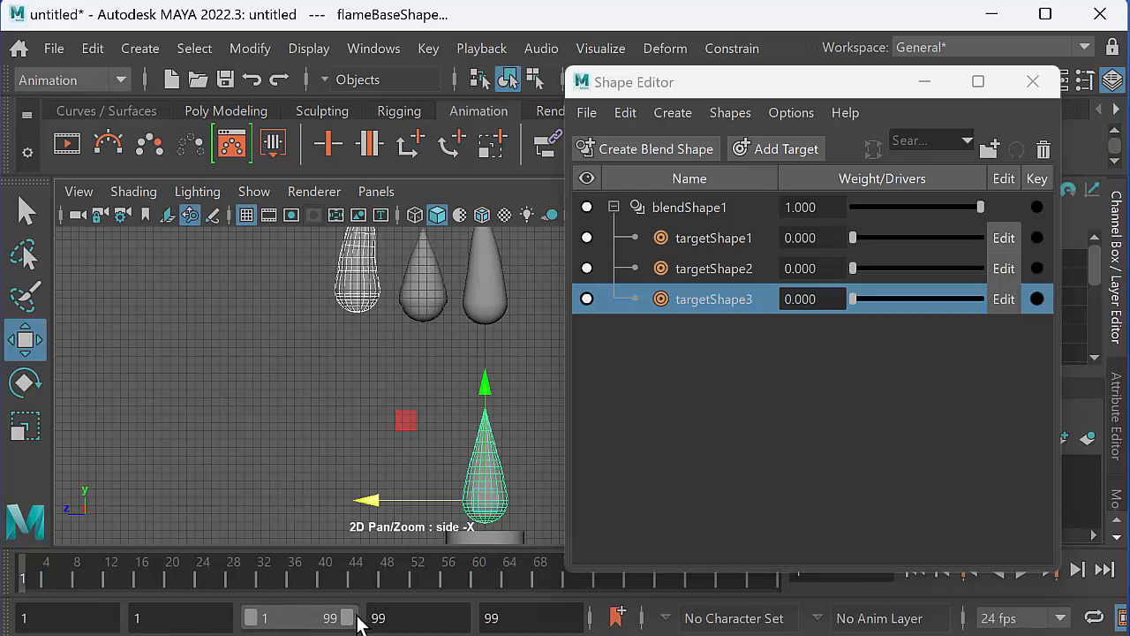
drag(347, 620, 343, 619)
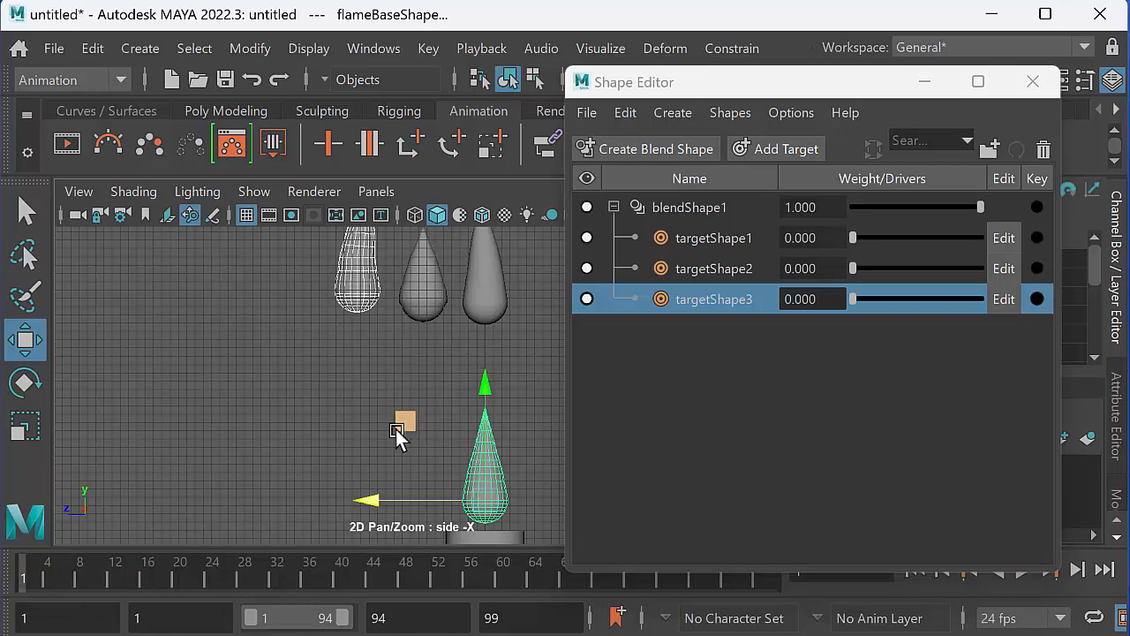
Step: Set the targetShape1 weight to 1.000 at frame 9 and key it
alt+middle_drag(395, 427, 355, 409)
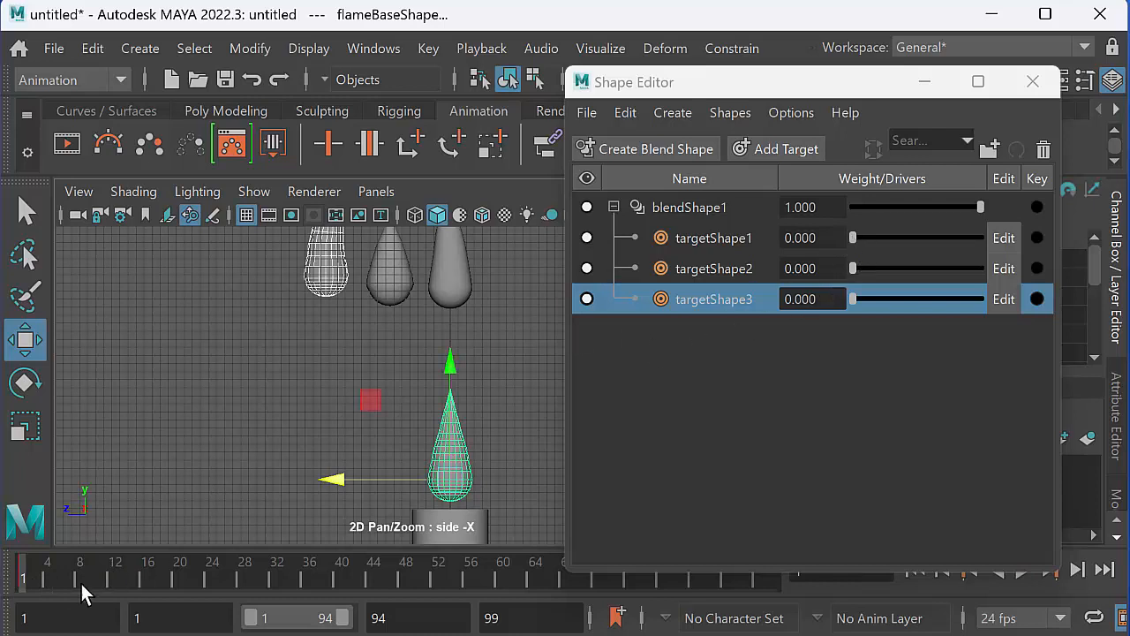
drag(29, 578, 87, 579)
drag(850, 233, 1002, 237)
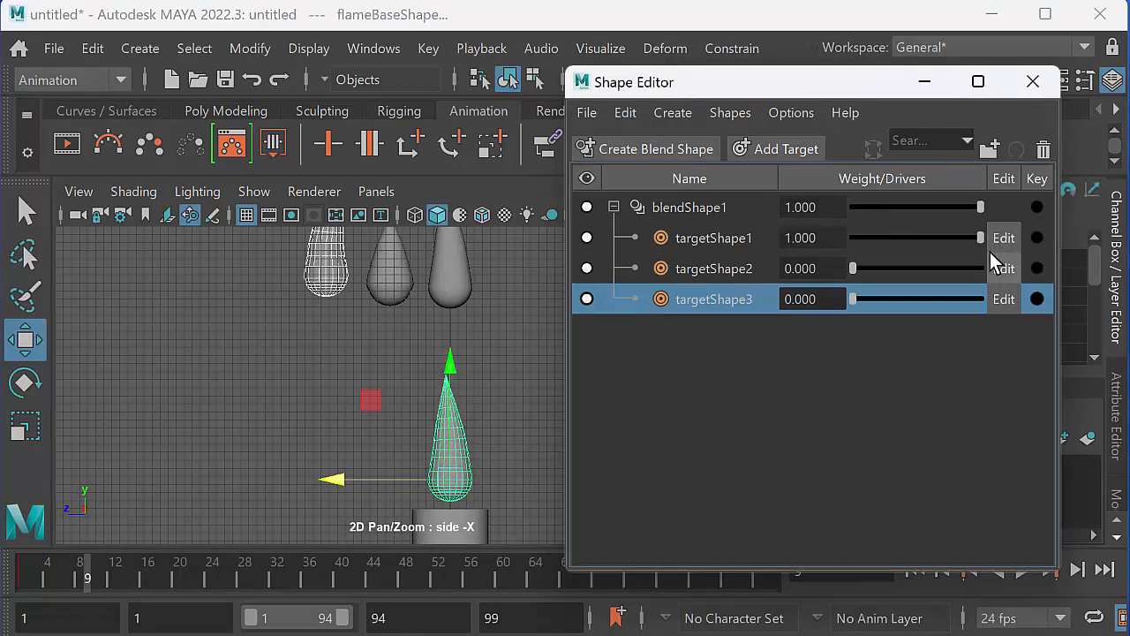
click(1036, 237)
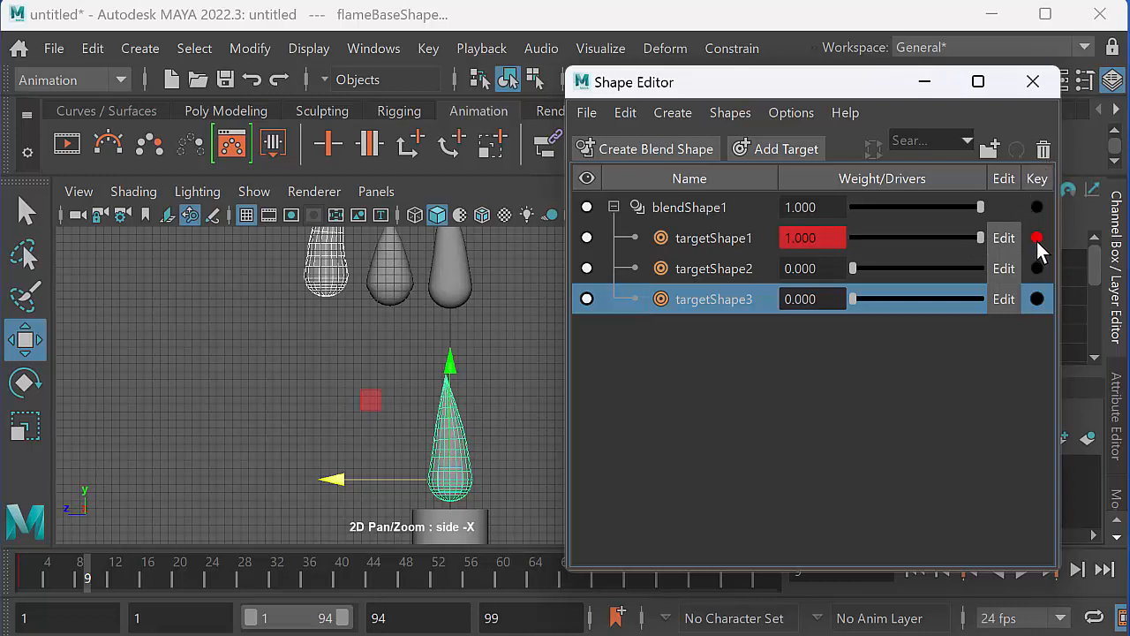
click(710, 240)
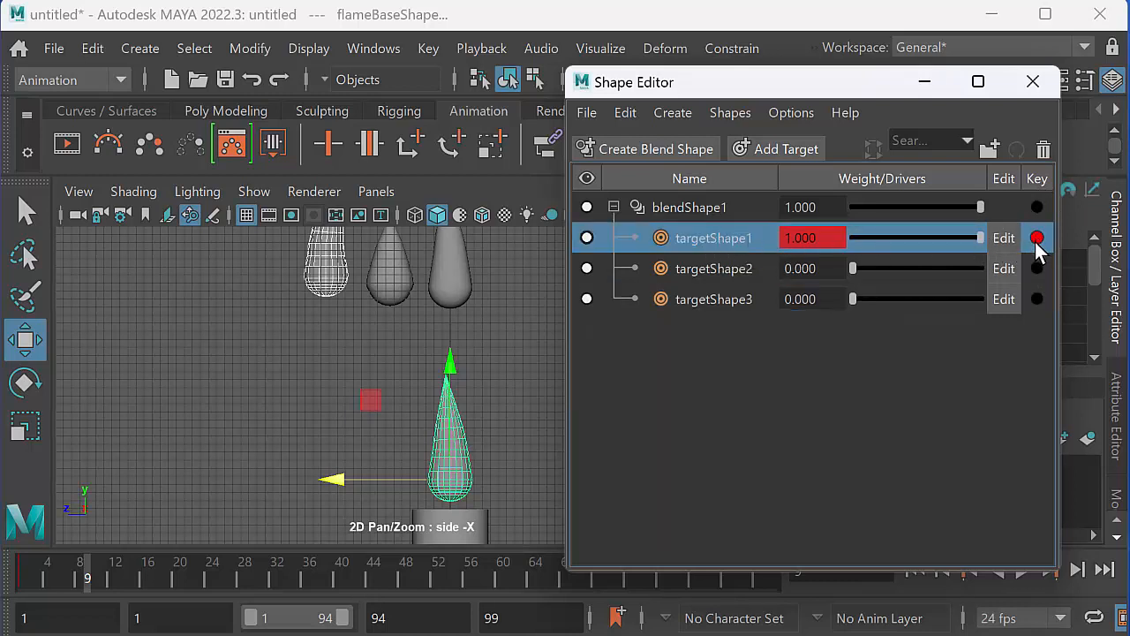
Step: Play the animation from frame 1 to check targetShape1's motion, stopping at frame 9
click(22, 576)
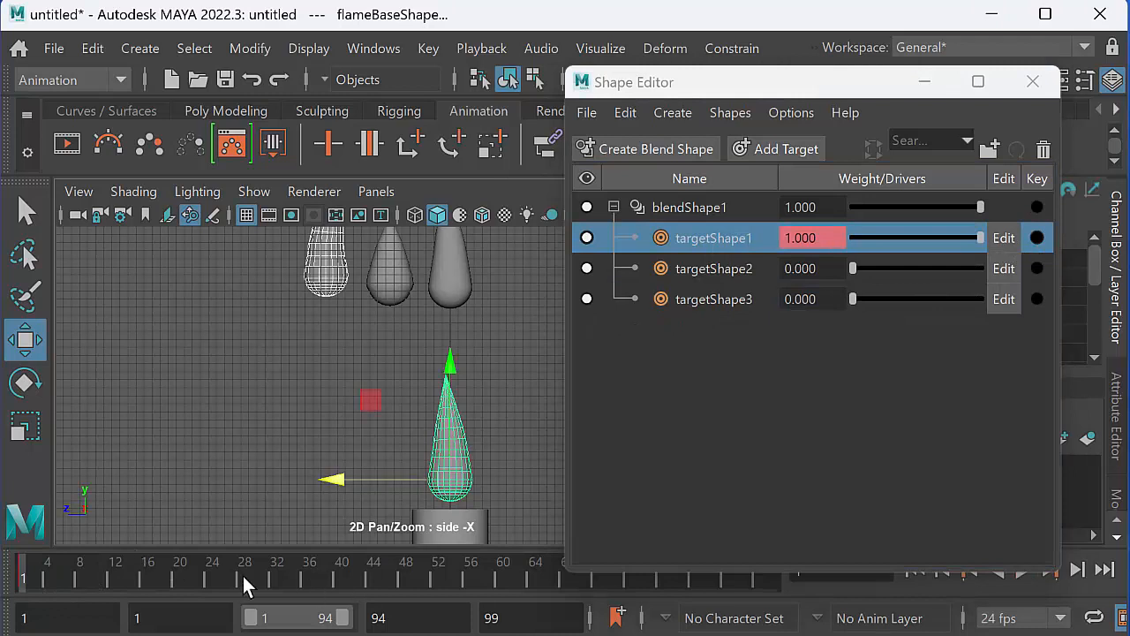
key(alt+v)
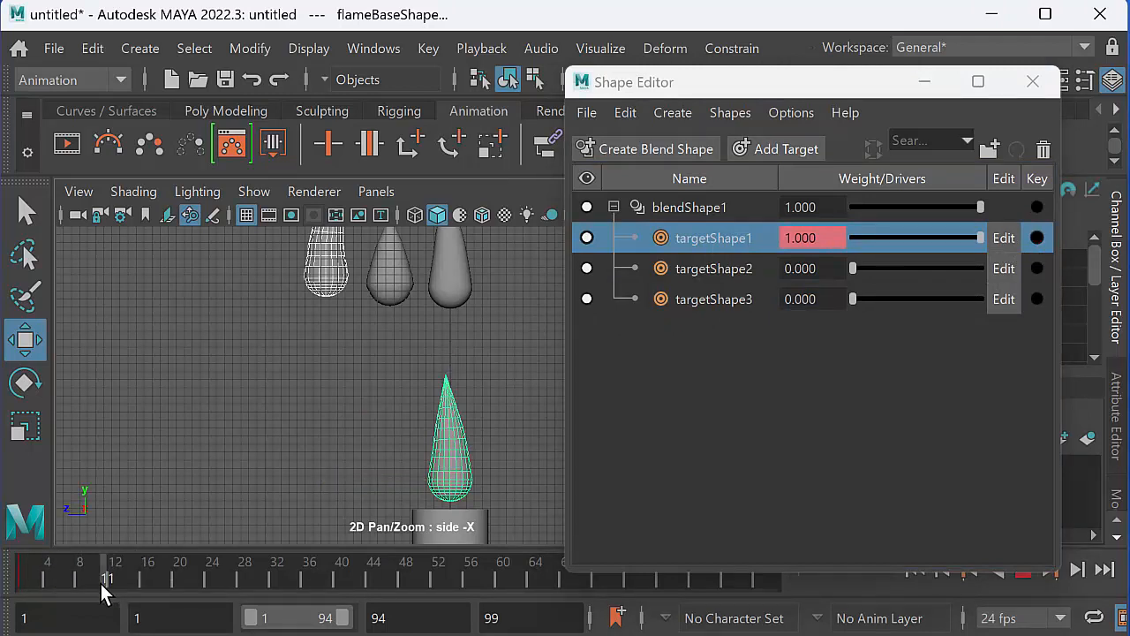
click(82, 576)
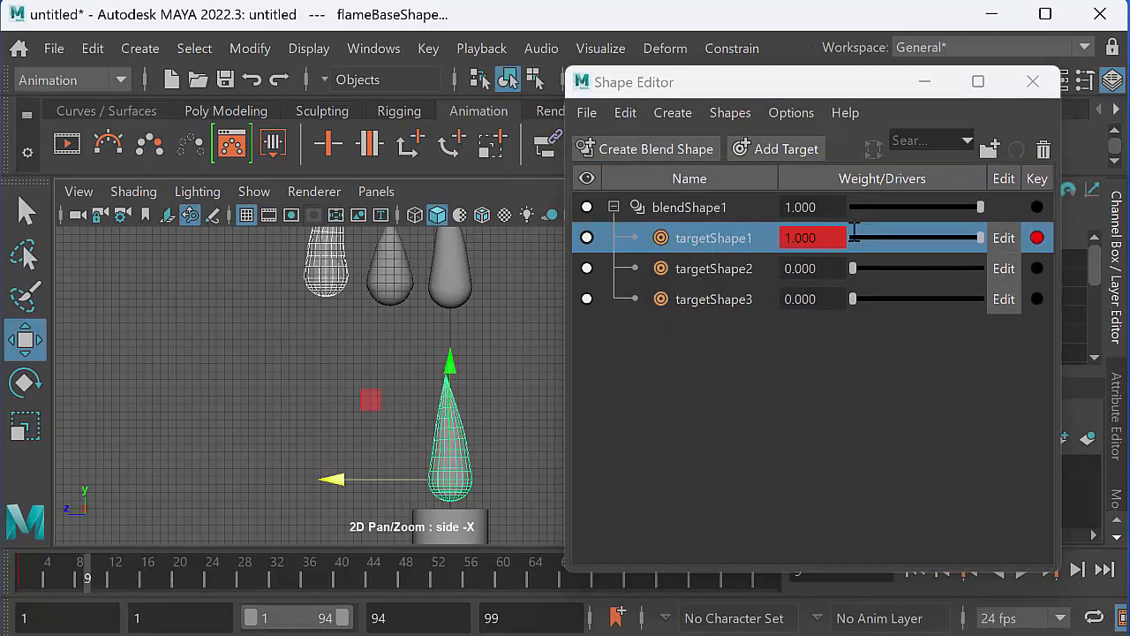
Step: Reset the targetShape1 weight to 0.000 and key it at frame 1
drag(979, 238, 847, 240)
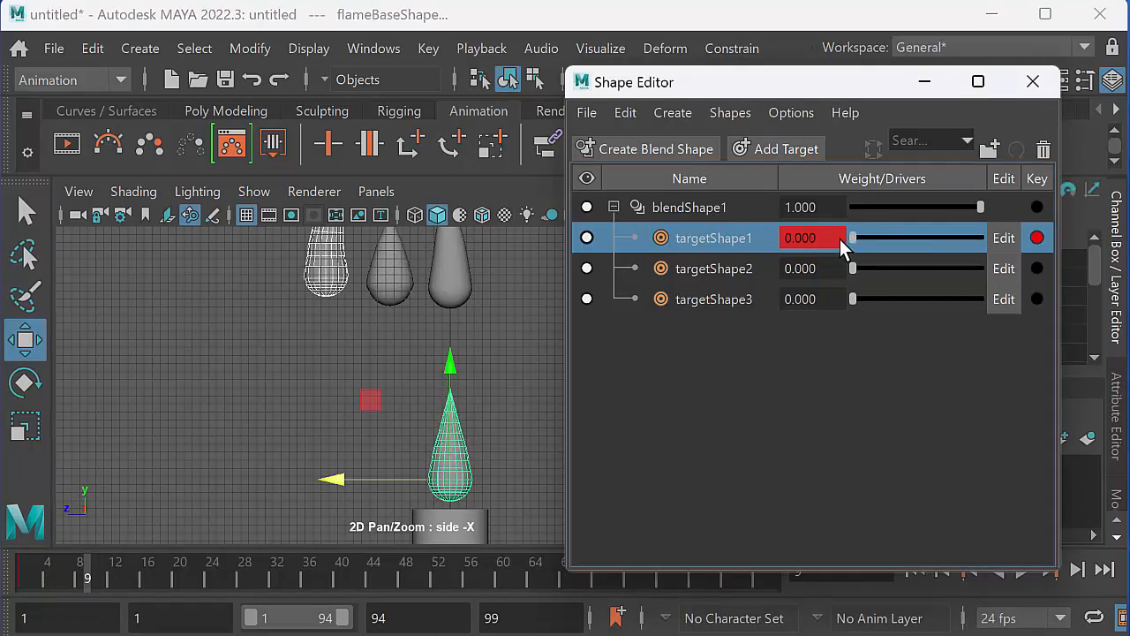
drag(80, 579, 18, 585)
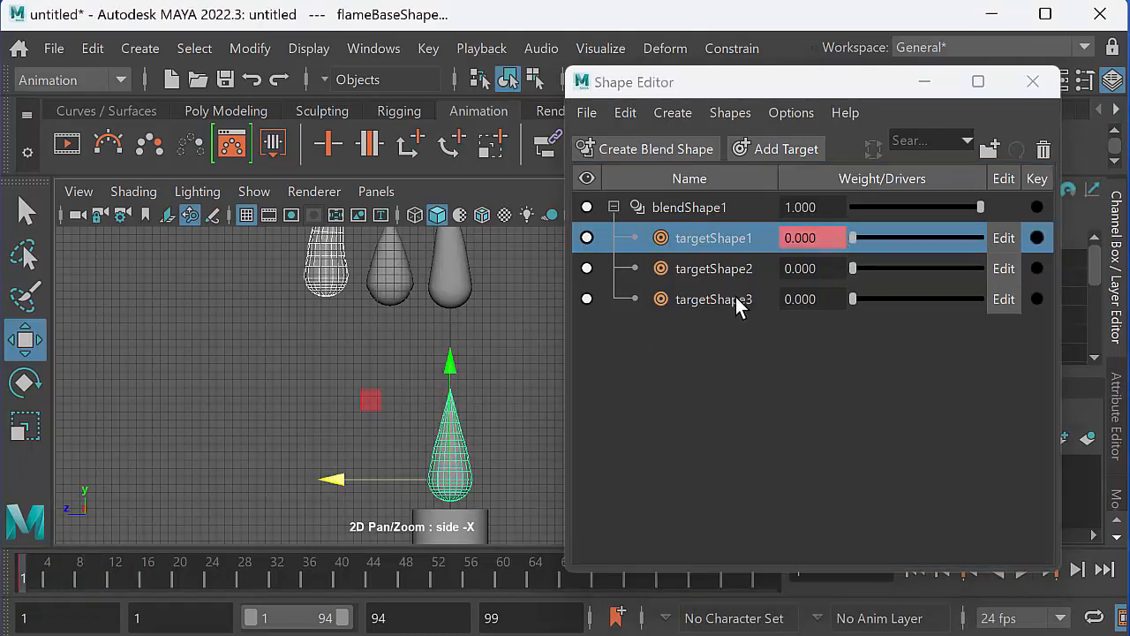
click(1037, 237)
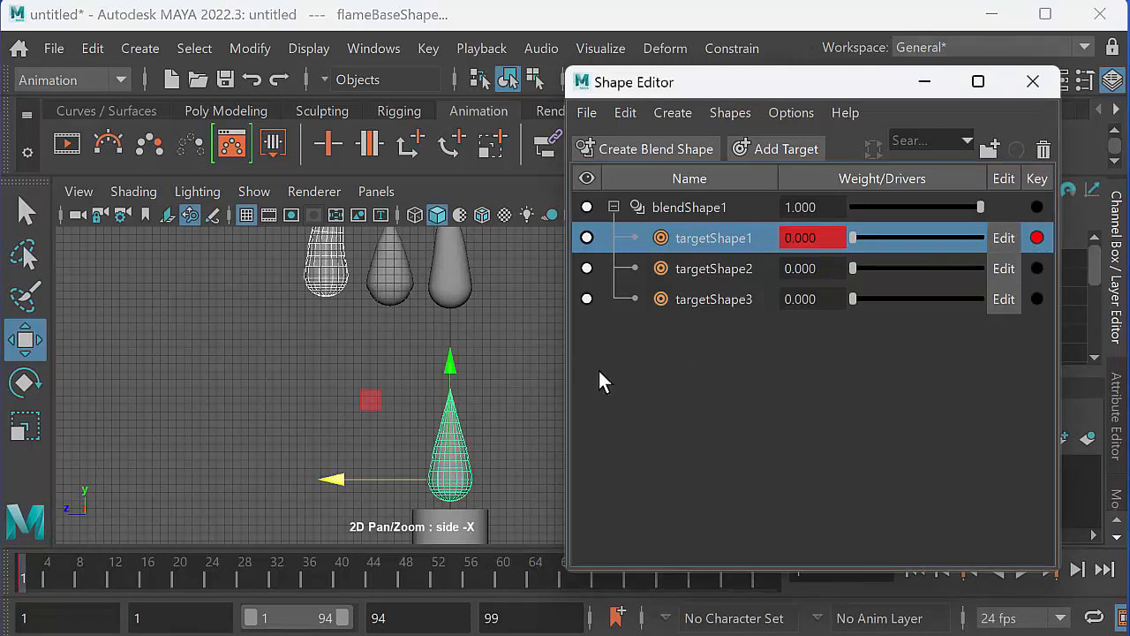
Step: Return to frame 9, raise the targetShape1 weight to 1.000 and key it there
drag(38, 577, 86, 578)
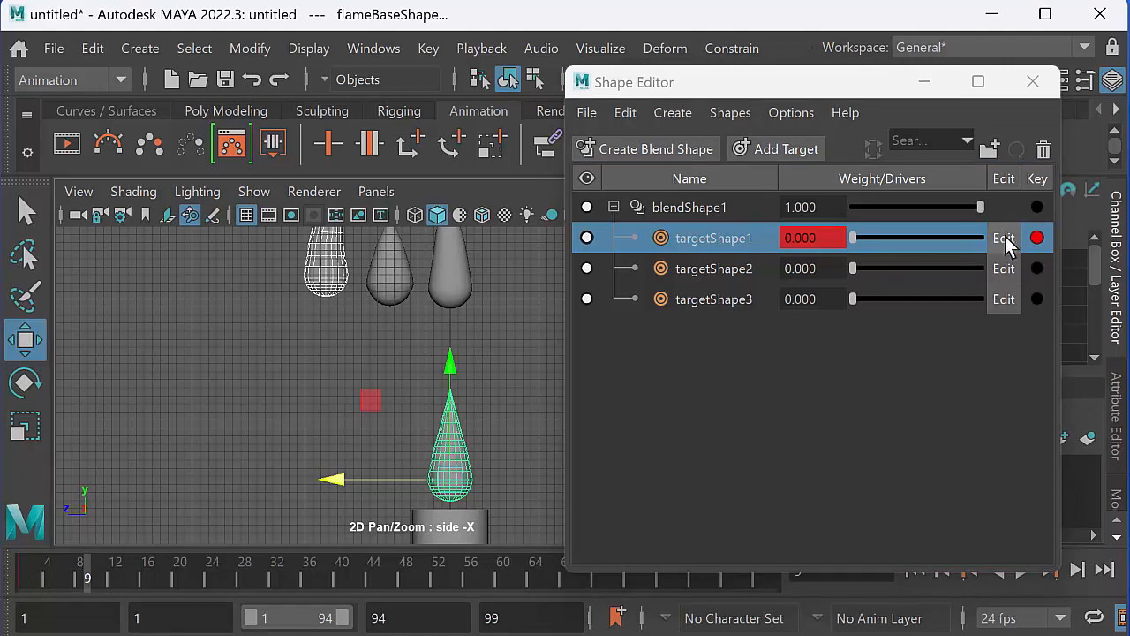
drag(852, 238, 999, 237)
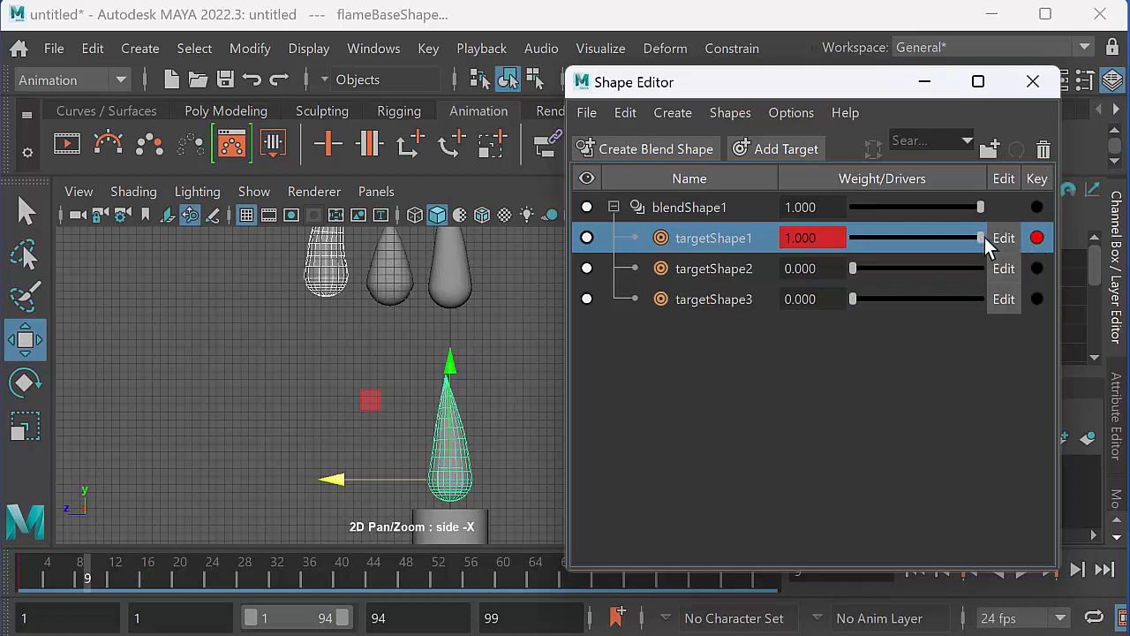
right_click(961, 237)
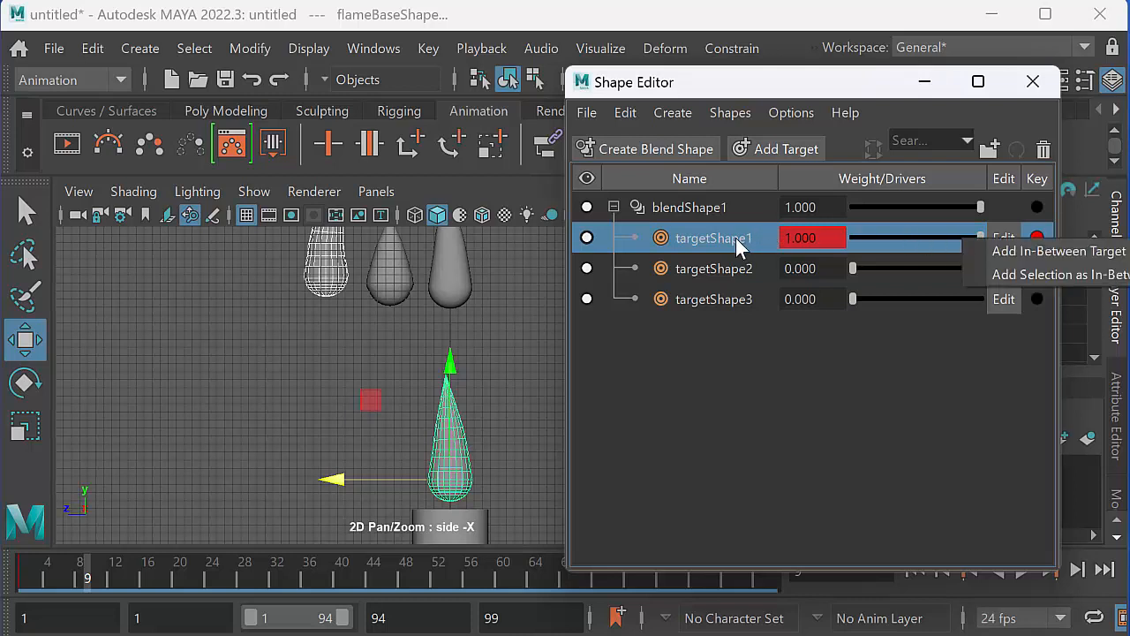
click(1038, 251)
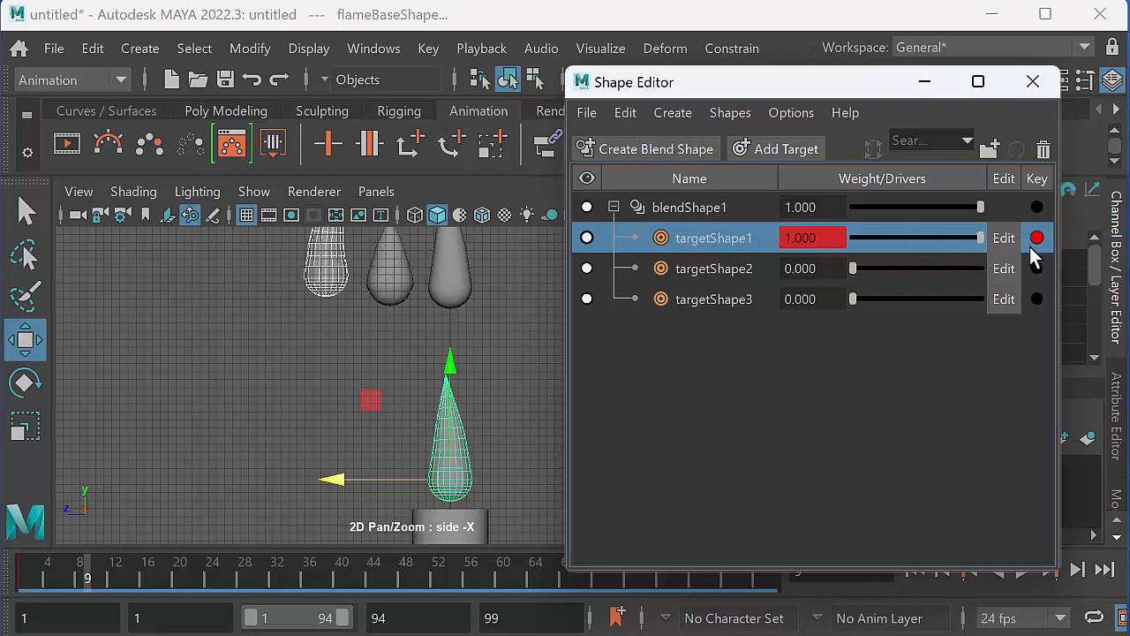
Step: Play the animation from frame 1 to check the blend from the base flame to targetShape1
mouse_move(27, 579)
mouse_down()
mouse_move(12, 577)
mouse_move(106, 571)
mouse_move(23, 578)
mouse_up()
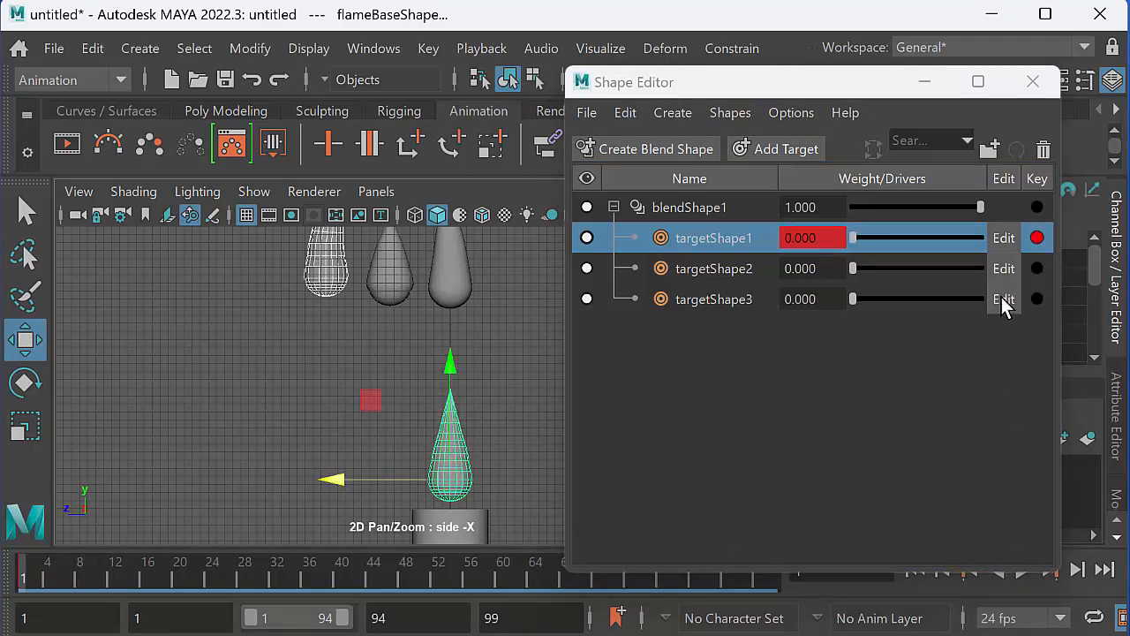
drag(908, 87, 835, 92)
click(1021, 570)
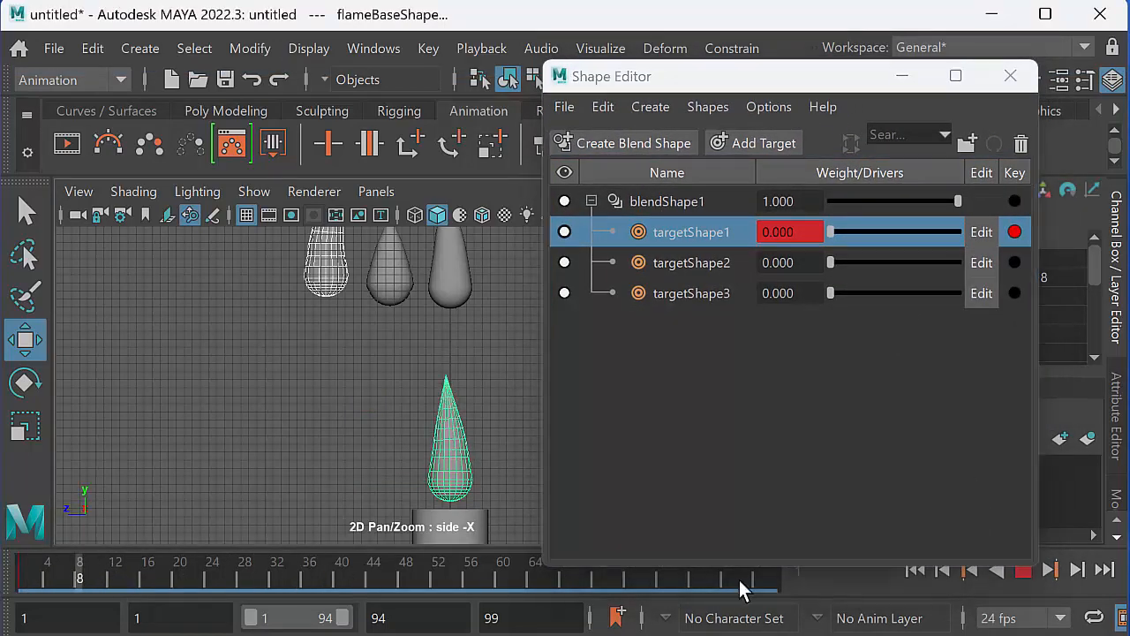
click(1020, 569)
Step: At frame 17, key targetShape1 at a weight of 0.000 and targetShape2 at 1.000
drag(230, 587, 155, 586)
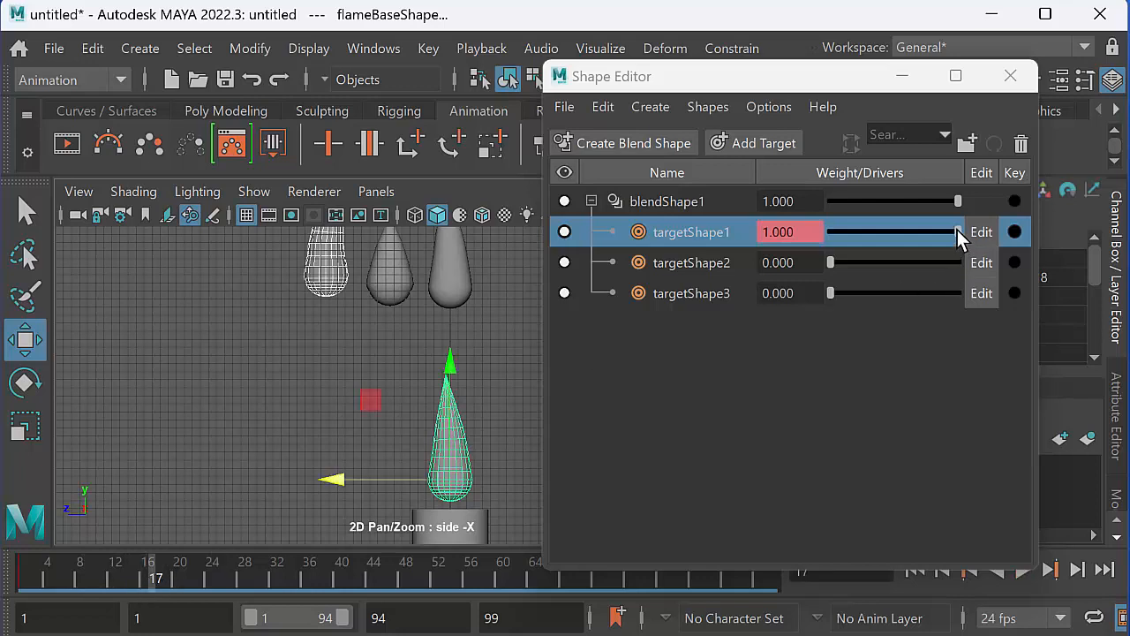
drag(956, 231, 963, 262)
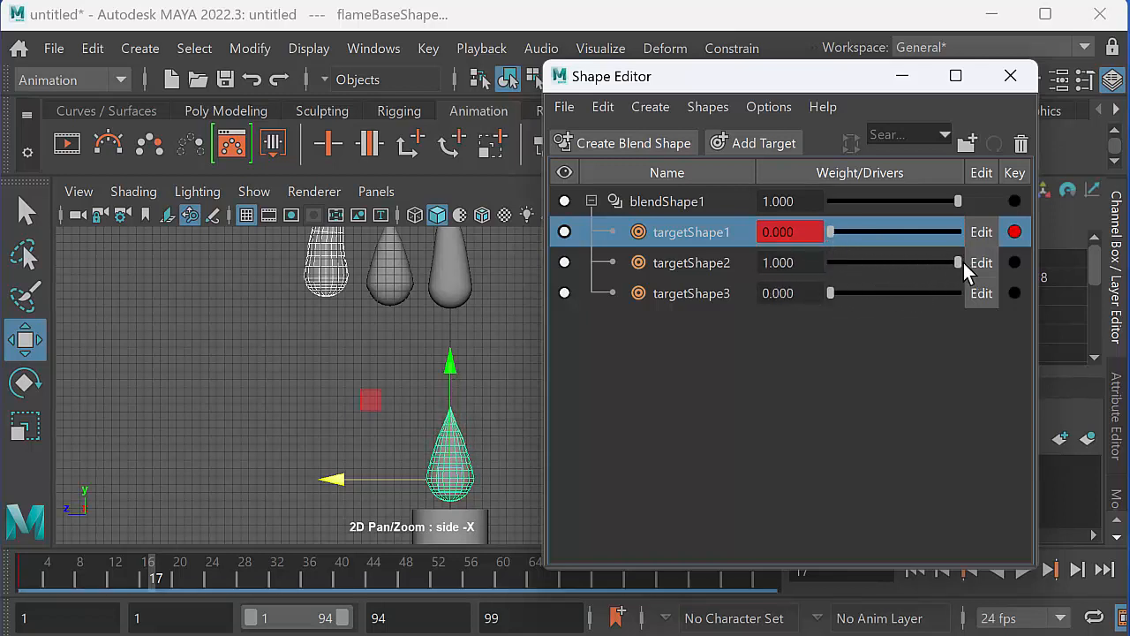
click(1014, 262)
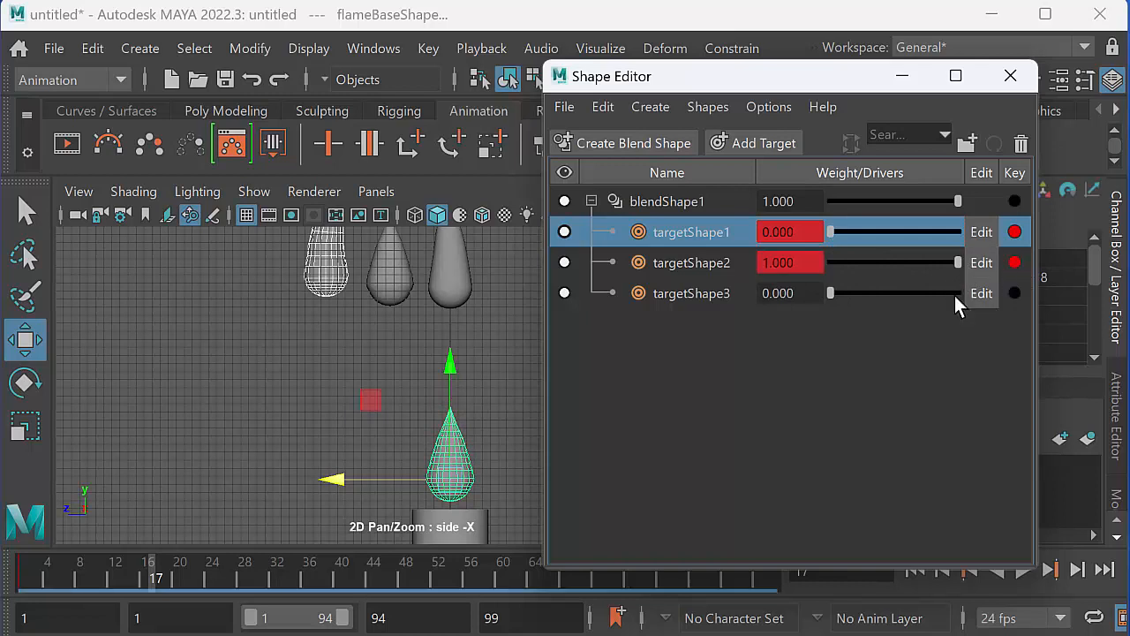
Step: Rewind to frame 1 and play the animation to check the change from targetShape1 to targetShape2
click(172, 585)
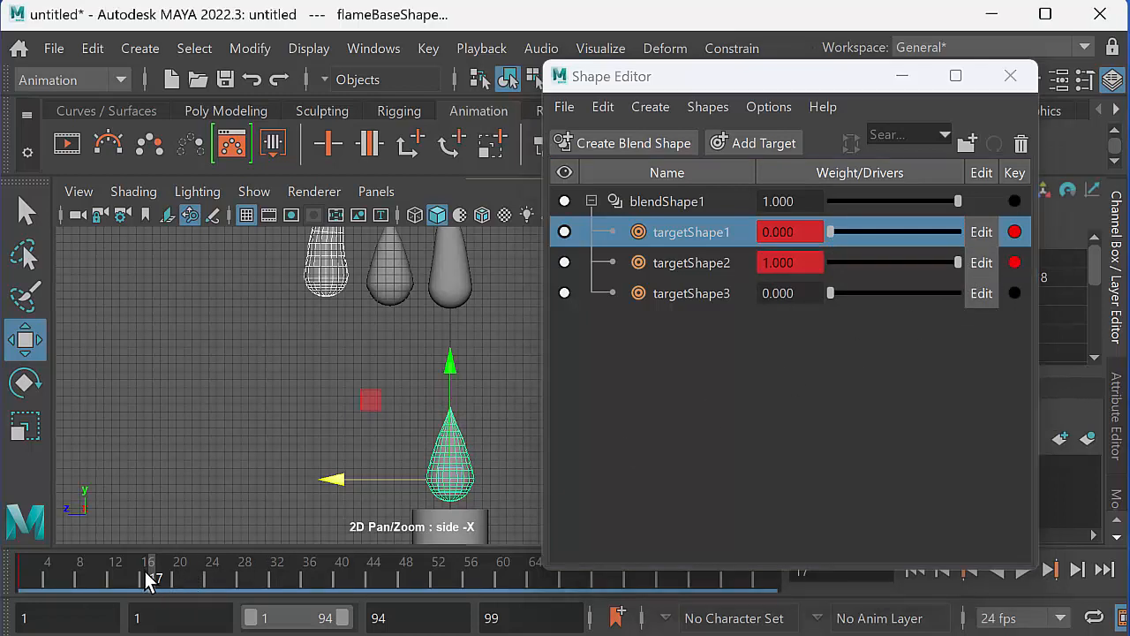
drag(120, 587, 19, 587)
click(1022, 571)
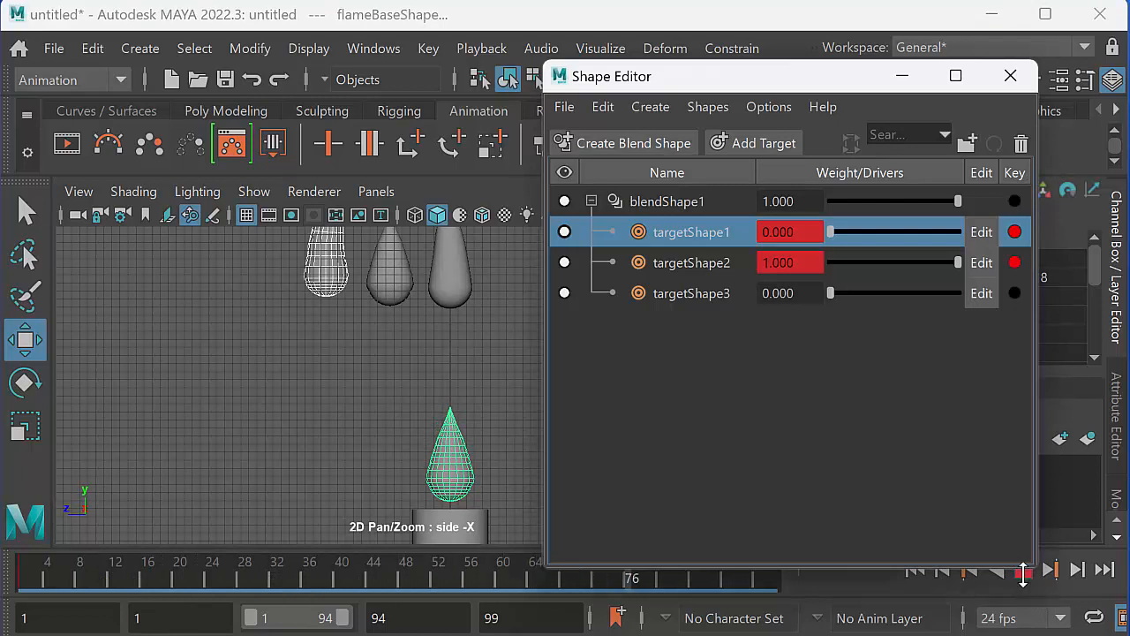
click(1023, 574)
Step: Narrow the Shape Editor, move it aside, and expand blendShape1 among the flame's inputs to examine its target weight channels
drag(243, 580, 170, 580)
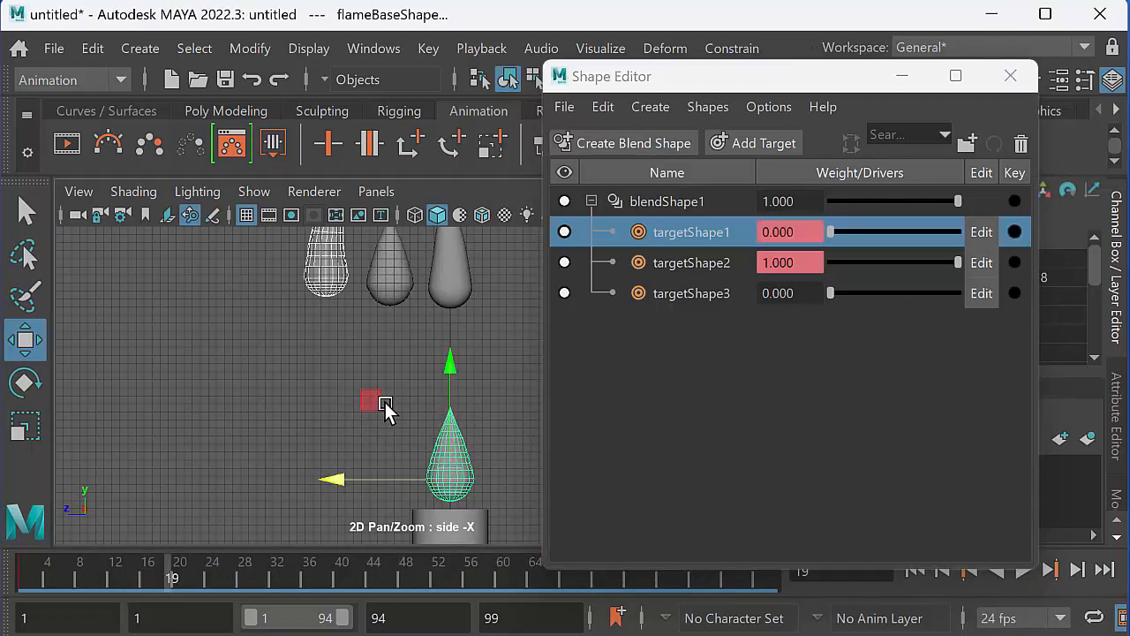
drag(789, 82, 780, 77)
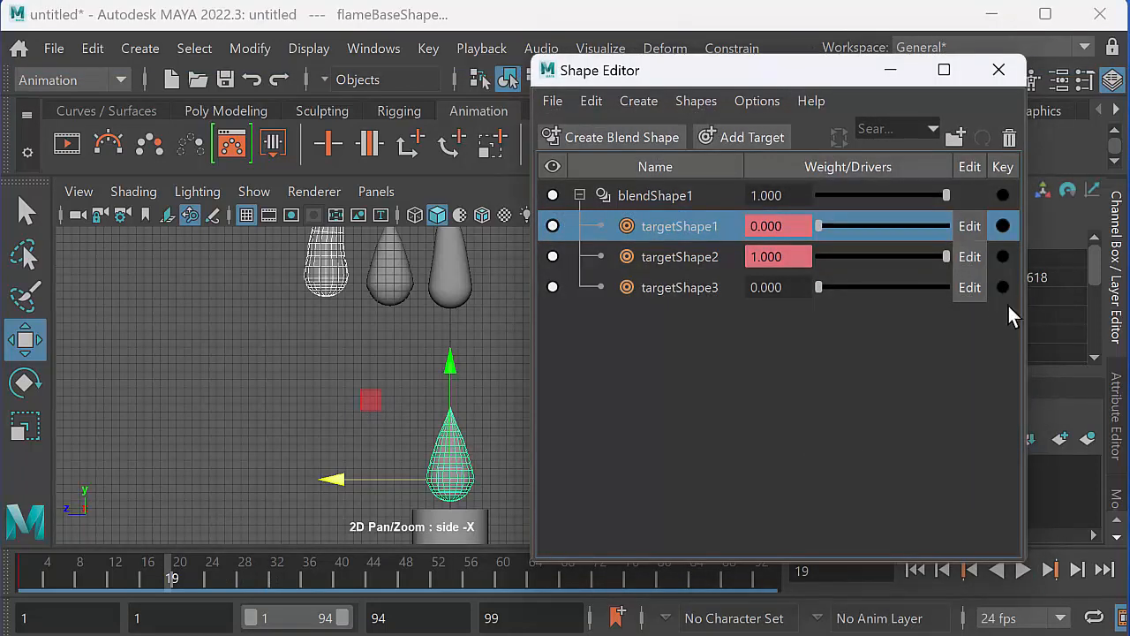
drag(1024, 318, 911, 331)
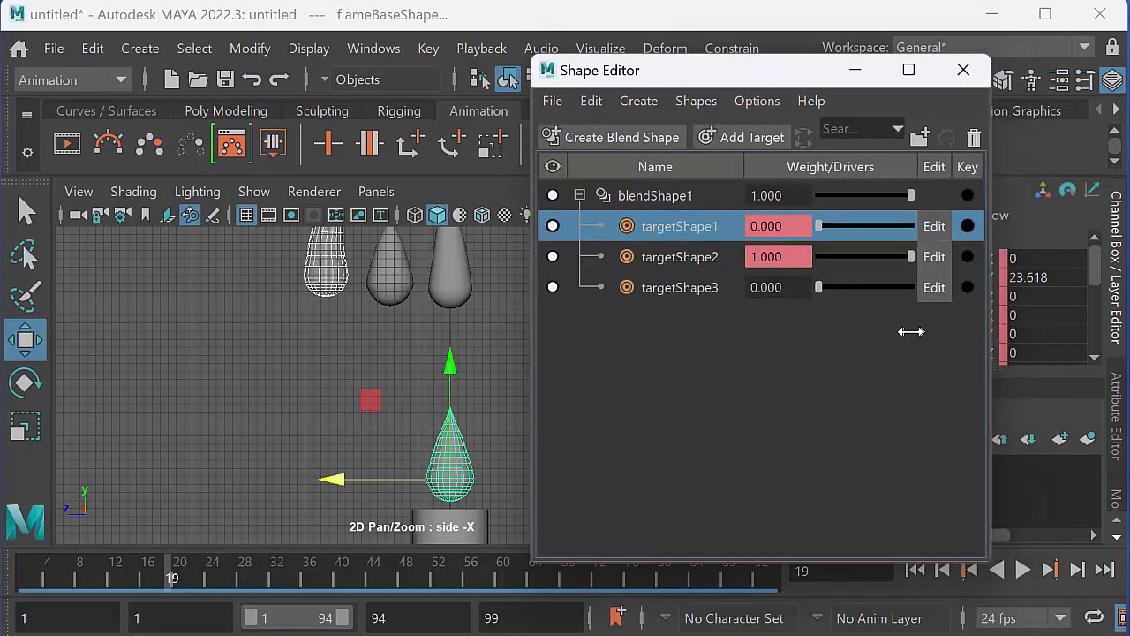
drag(762, 79, 806, 87)
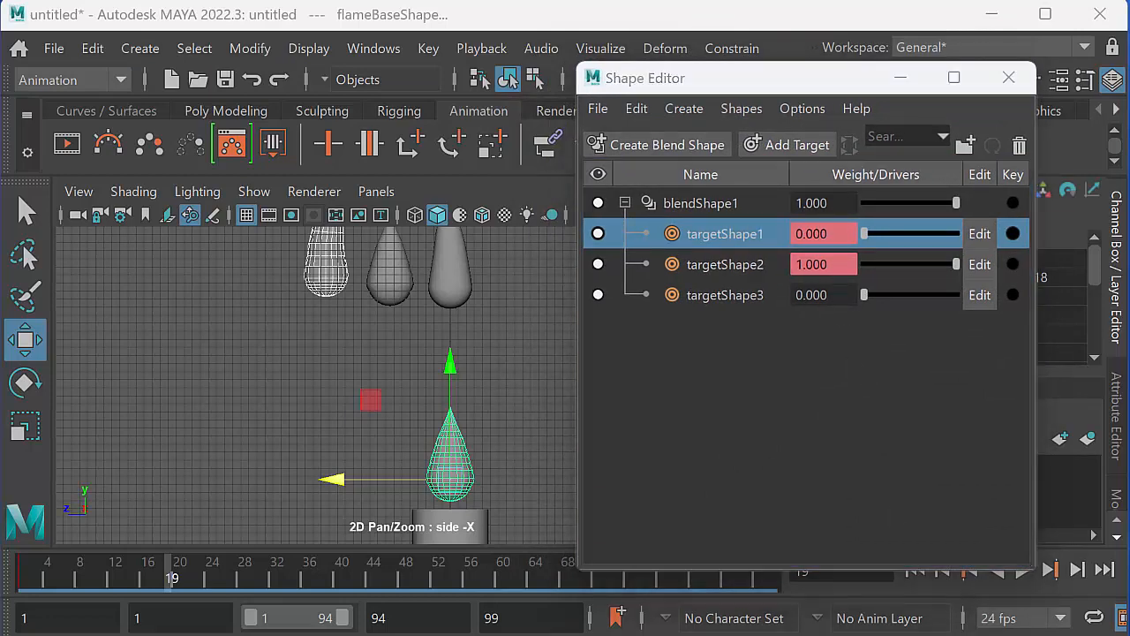
drag(819, 88, 510, 115)
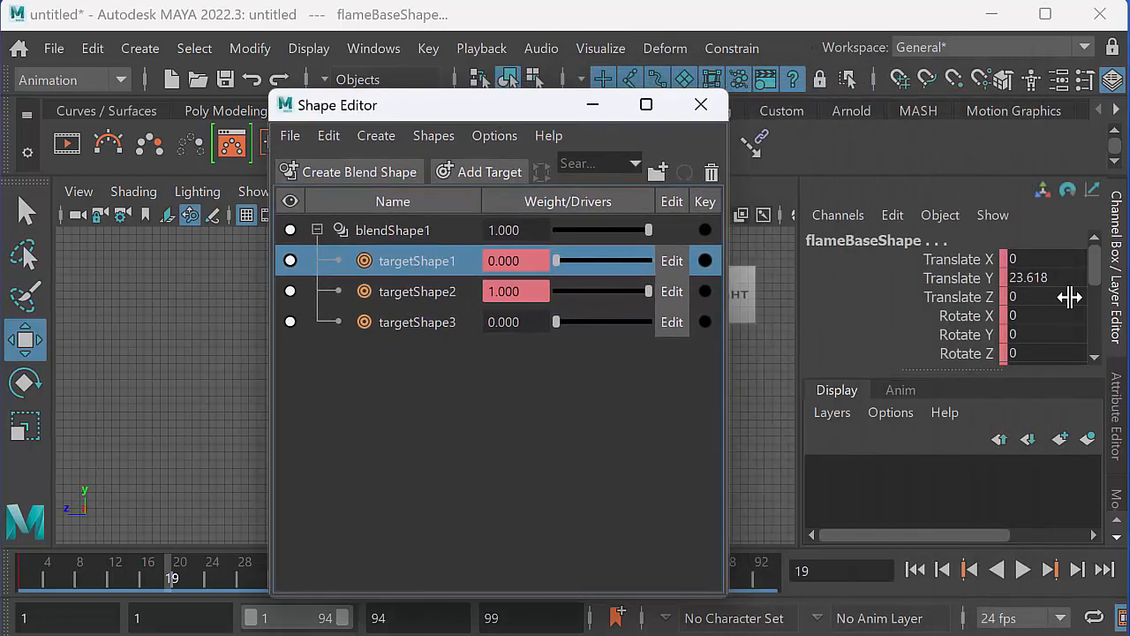
drag(1095, 262, 1093, 311)
click(961, 304)
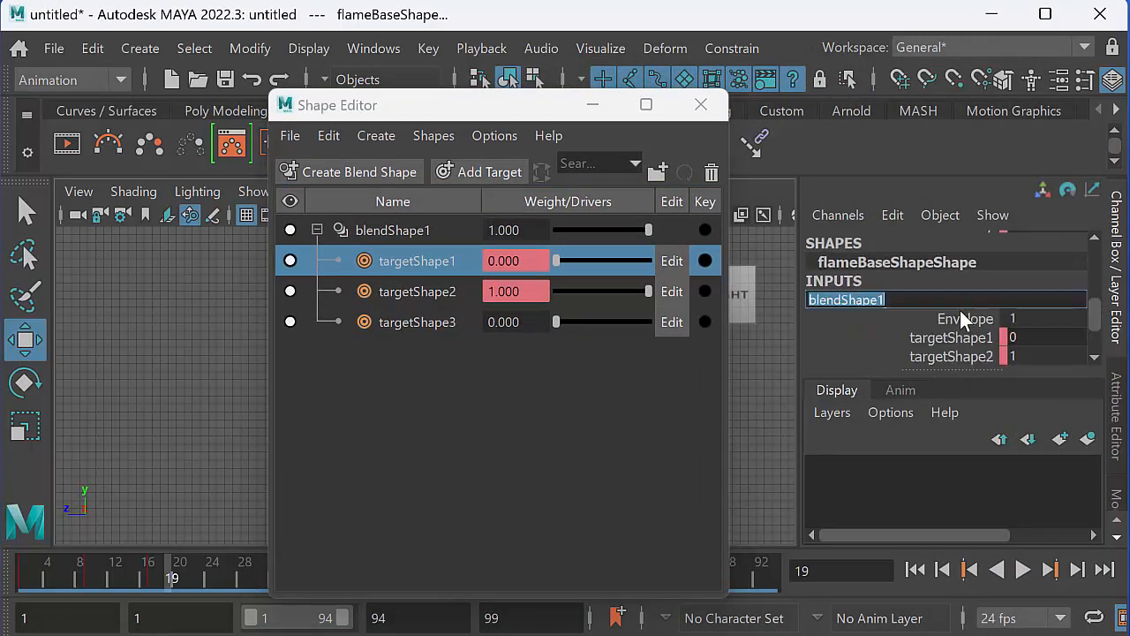
drag(1091, 315, 1091, 325)
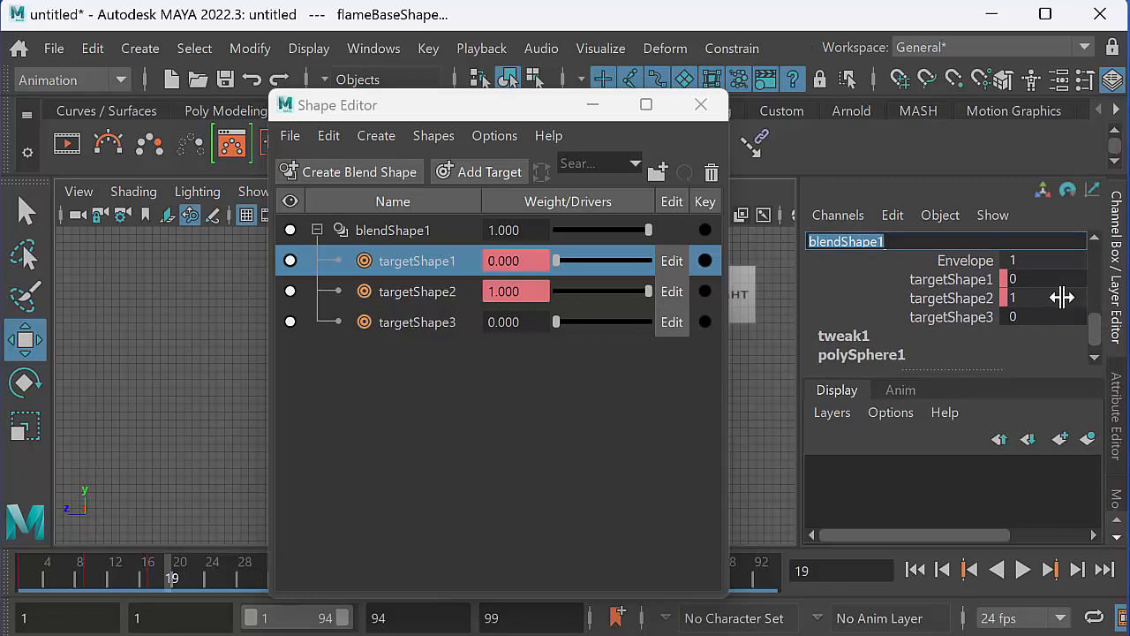
Step: Move the Shape Editor clear of the flame and key targetShape3 at a weight of 1.000 at frame 25
key(alt+v)
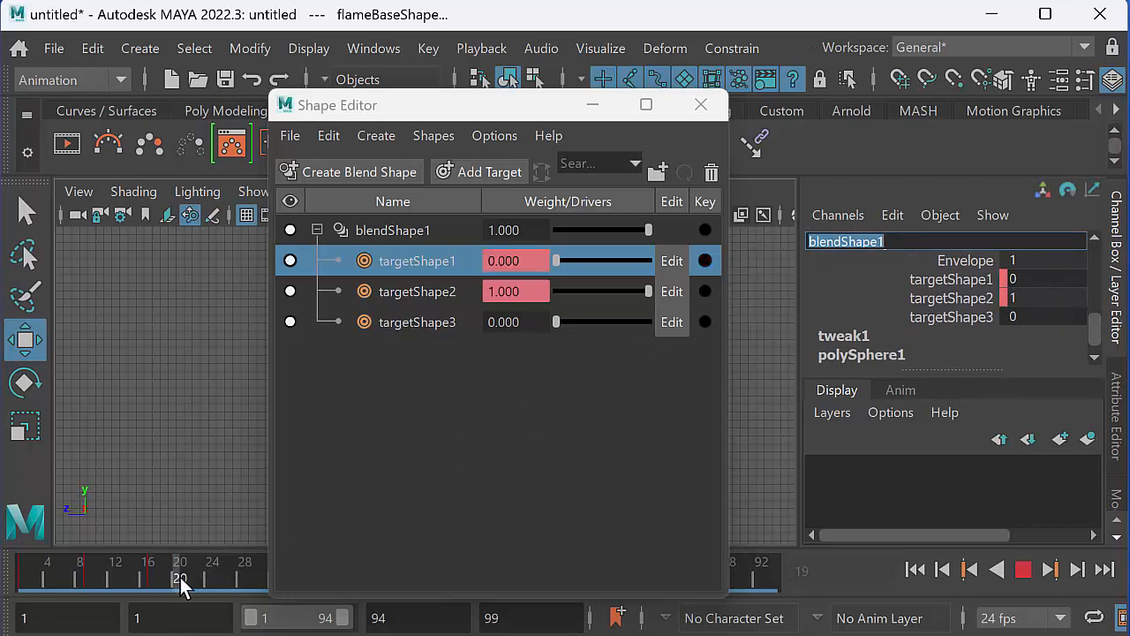
click(214, 577)
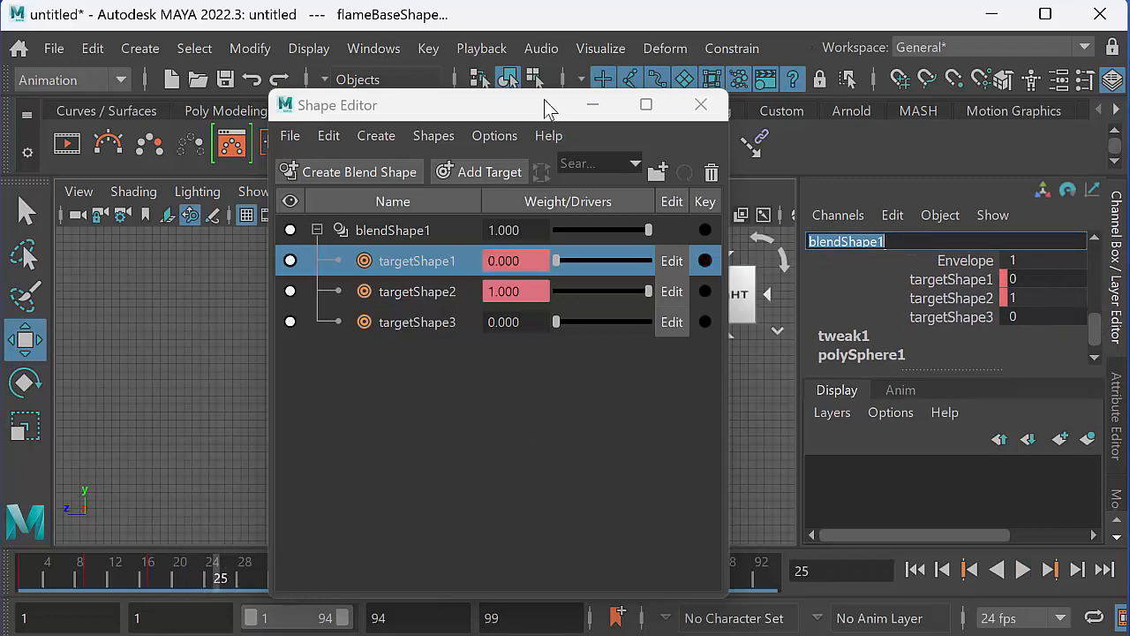
drag(543, 100, 897, 90)
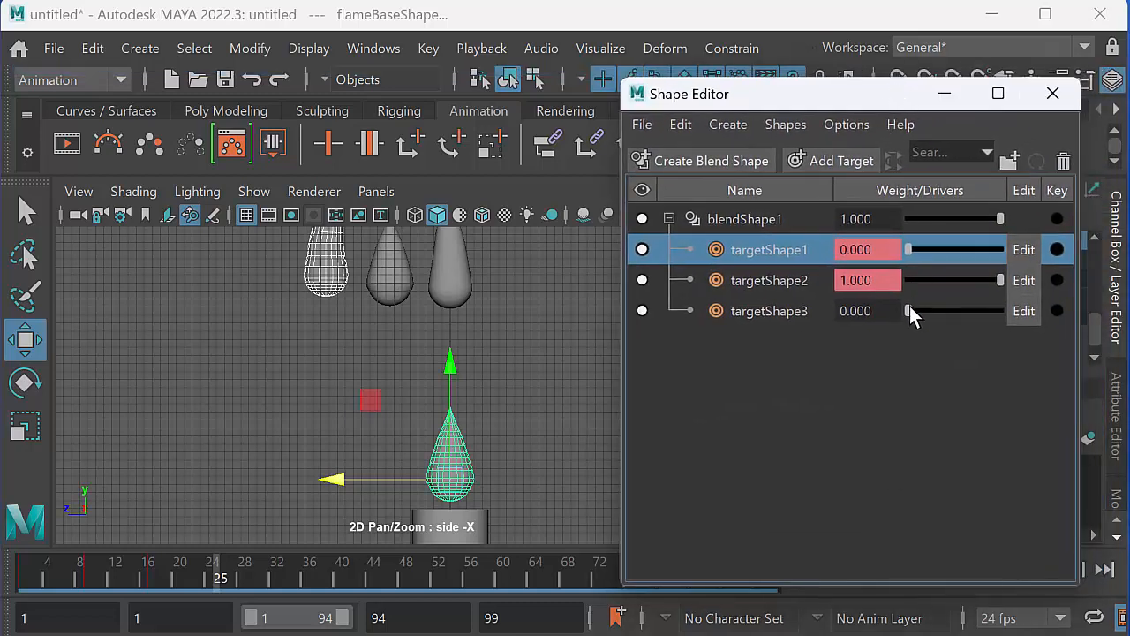
drag(908, 310, 1014, 312)
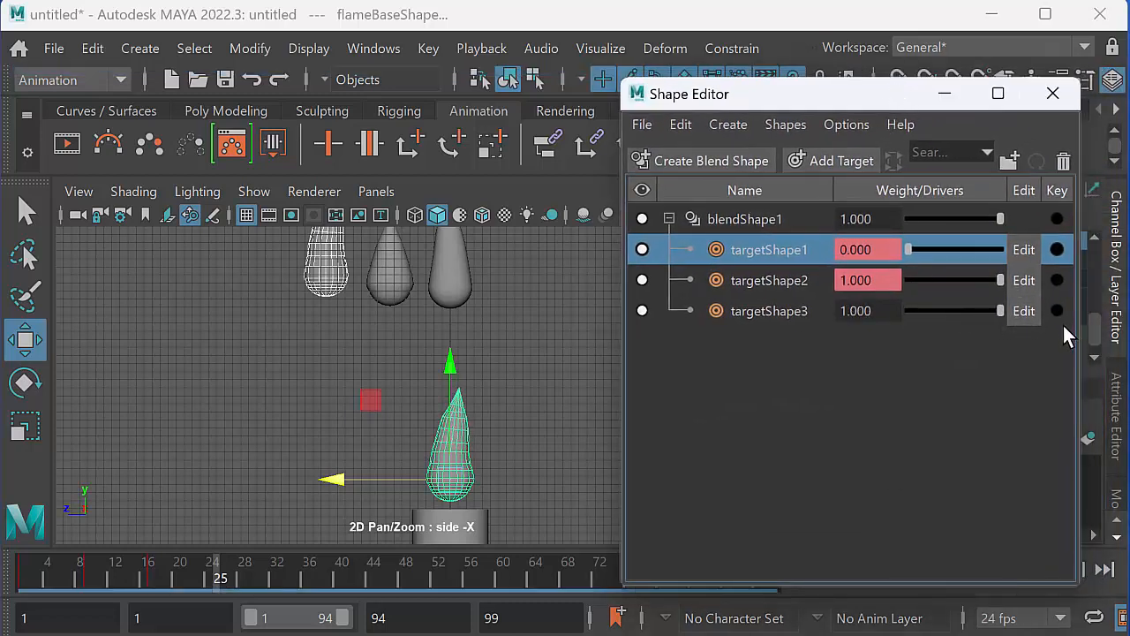
click(1056, 310)
drag(257, 583, 220, 582)
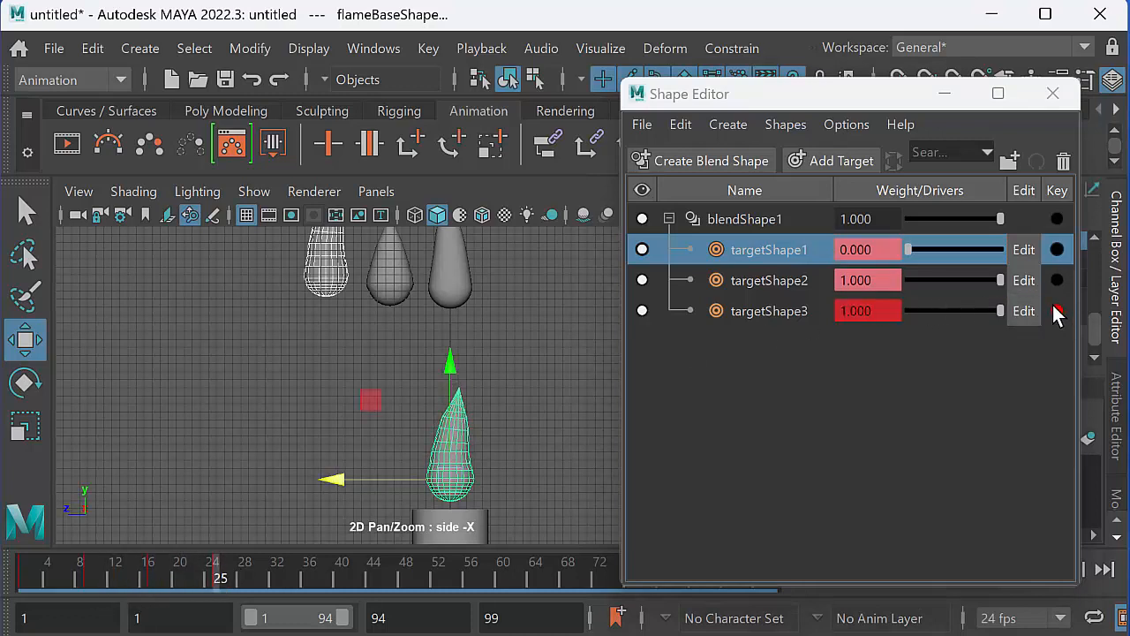
Step: Key targetShape3 at a weight of 0.000 at frame 17, and scrub back through the earlier frames to check it
click(794, 311)
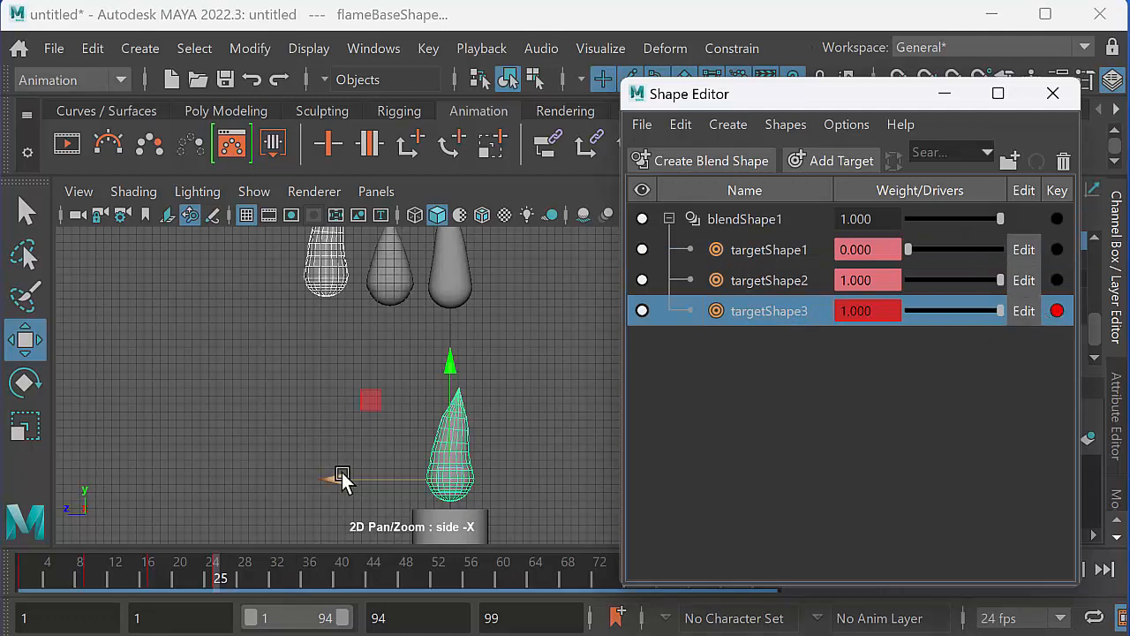
drag(209, 565, 148, 586)
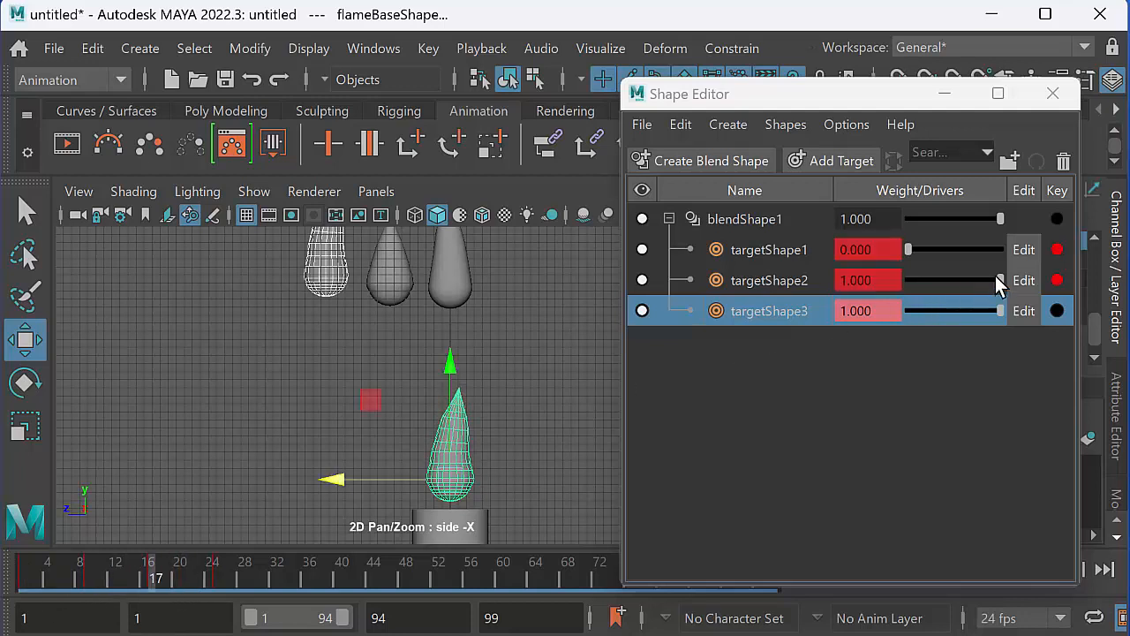
drag(997, 280, 886, 318)
drag(154, 585, 53, 587)
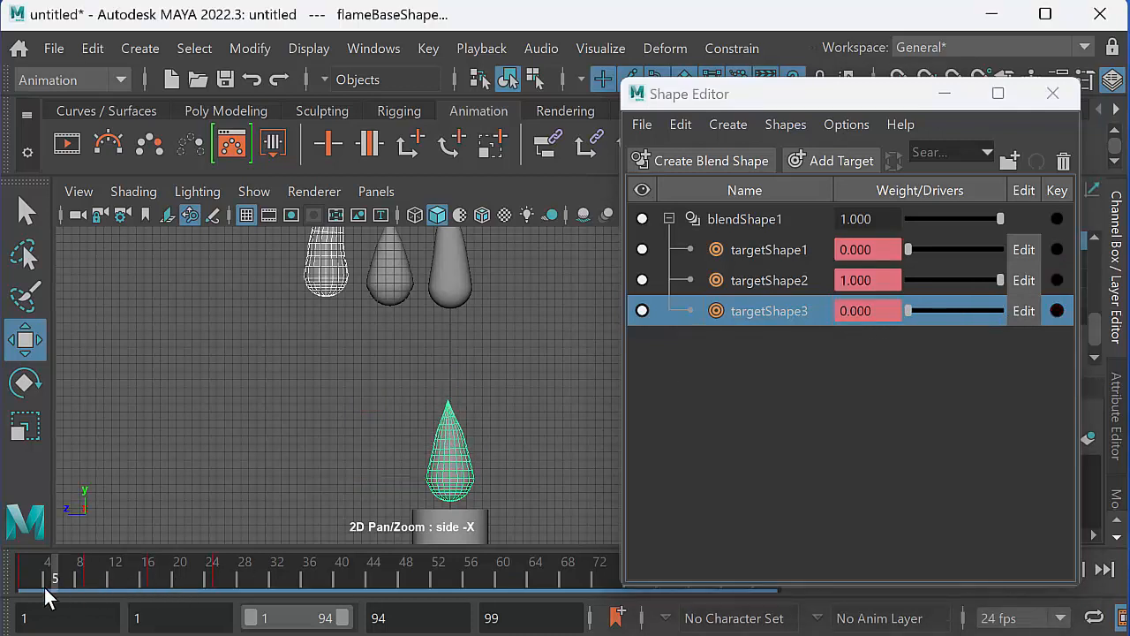
Step: At frame 33, key targetShape3 at a weight of 0.000 and targetShape2 at 1.000
drag(136, 578, 279, 579)
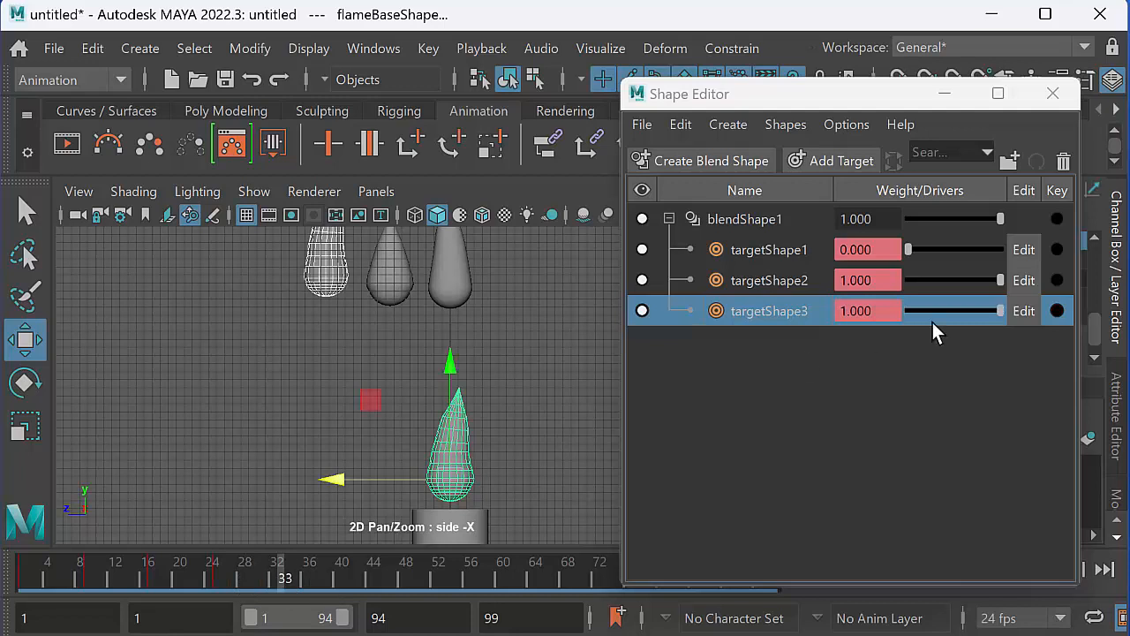
drag(1000, 280, 863, 284)
drag(975, 310, 901, 311)
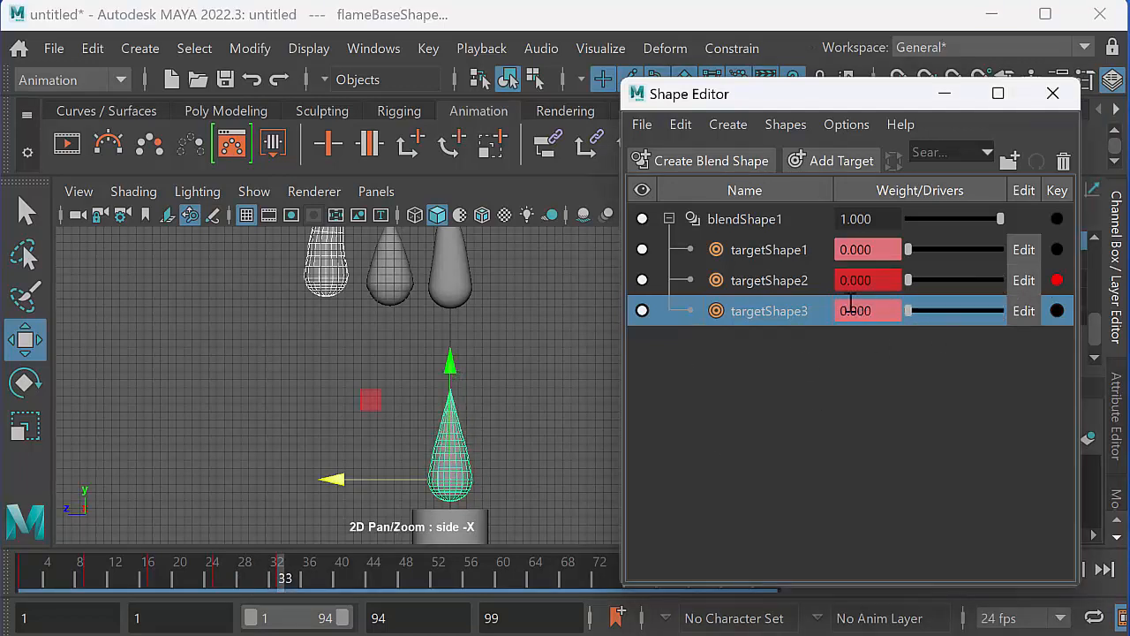
drag(216, 590, 284, 572)
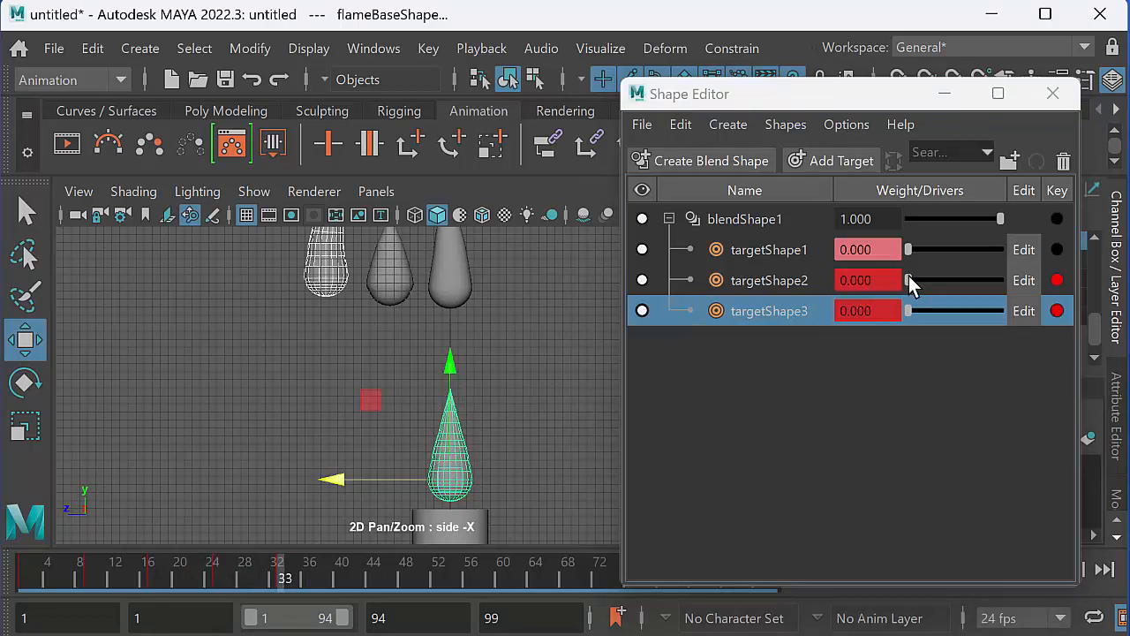
drag(909, 280, 1022, 290)
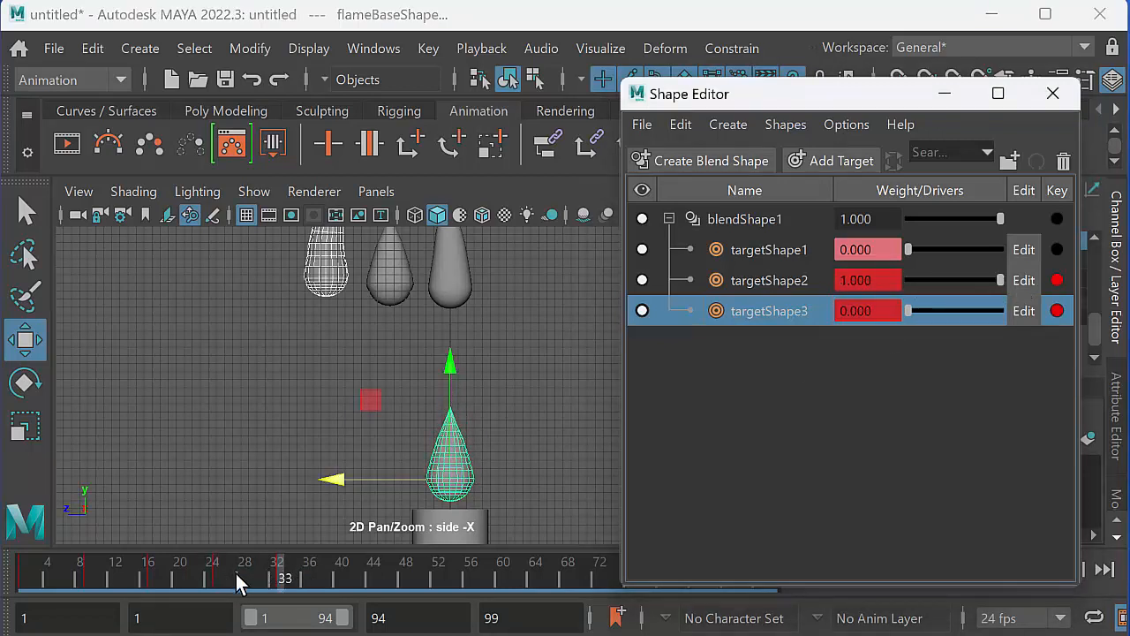
Step: Return to frame 1, shift the Shape Editor off the playback controls, and play the animation to check the flame's motion
drag(235, 573, 20, 573)
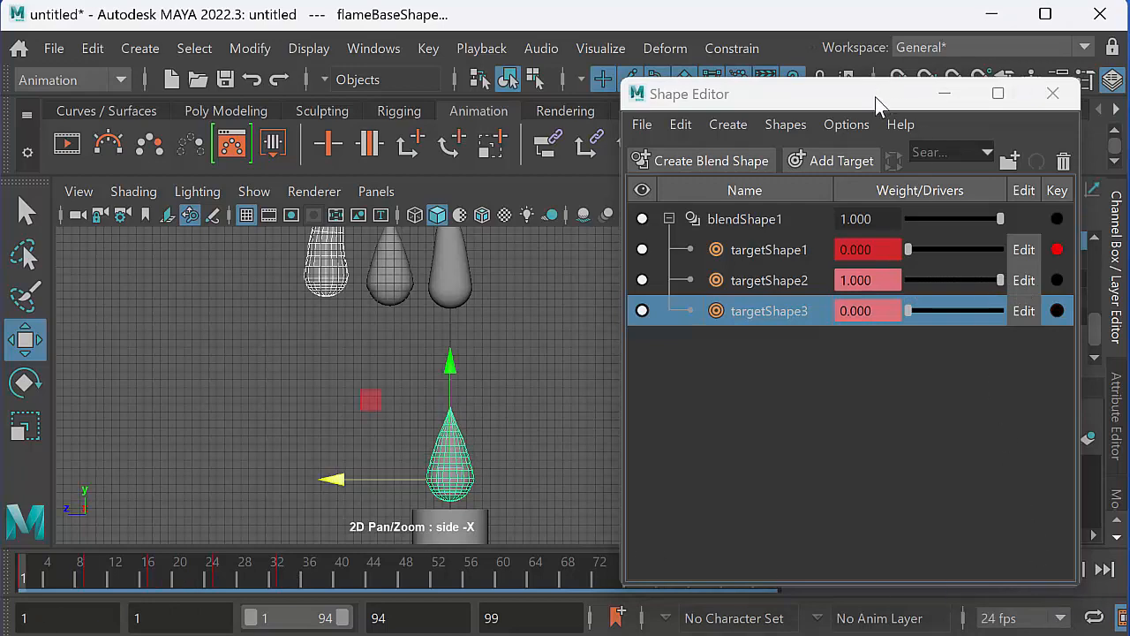
drag(875, 96, 833, 71)
click(1020, 570)
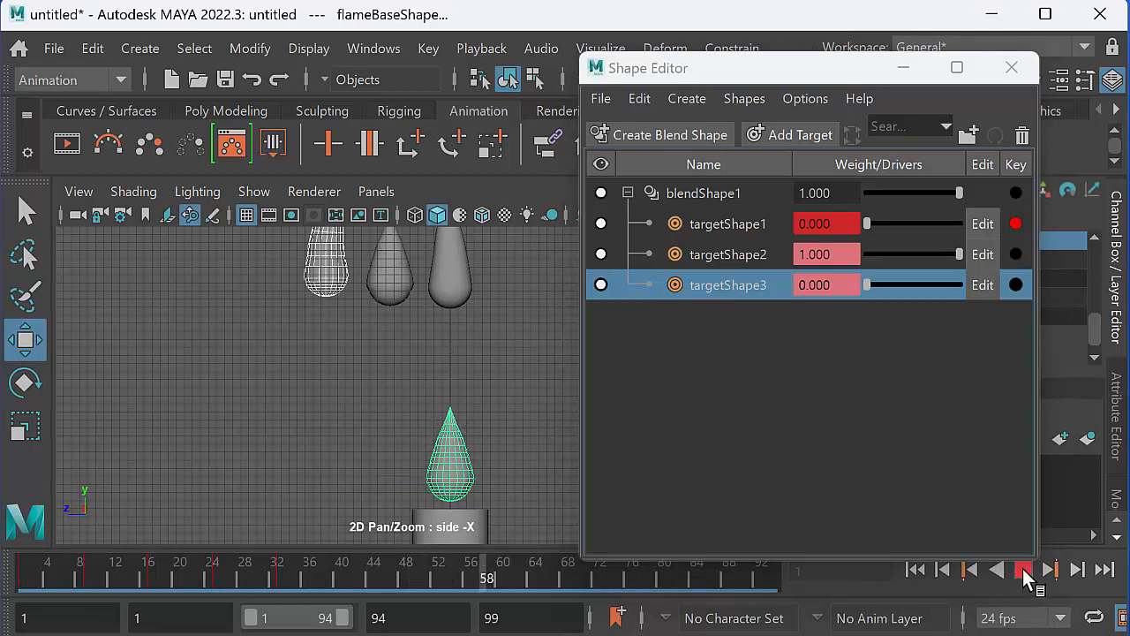
click(1022, 569)
Step: At frame 41, key targetShape3 at a weight of 1.000 and targetShape2 at 0.306
drag(383, 560, 346, 580)
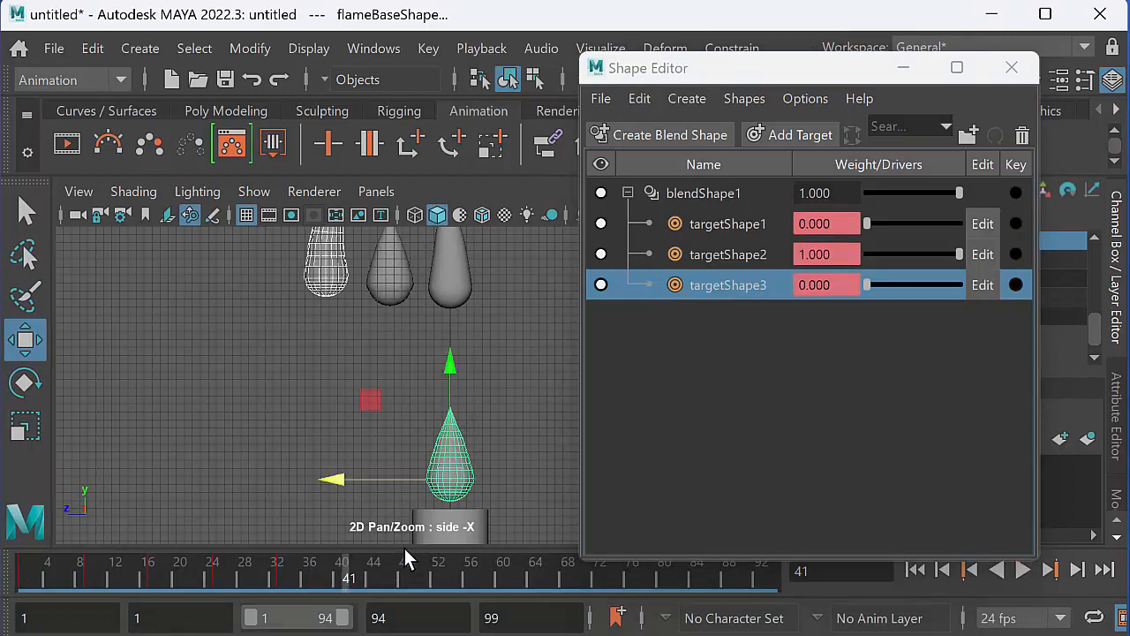
drag(869, 284, 983, 284)
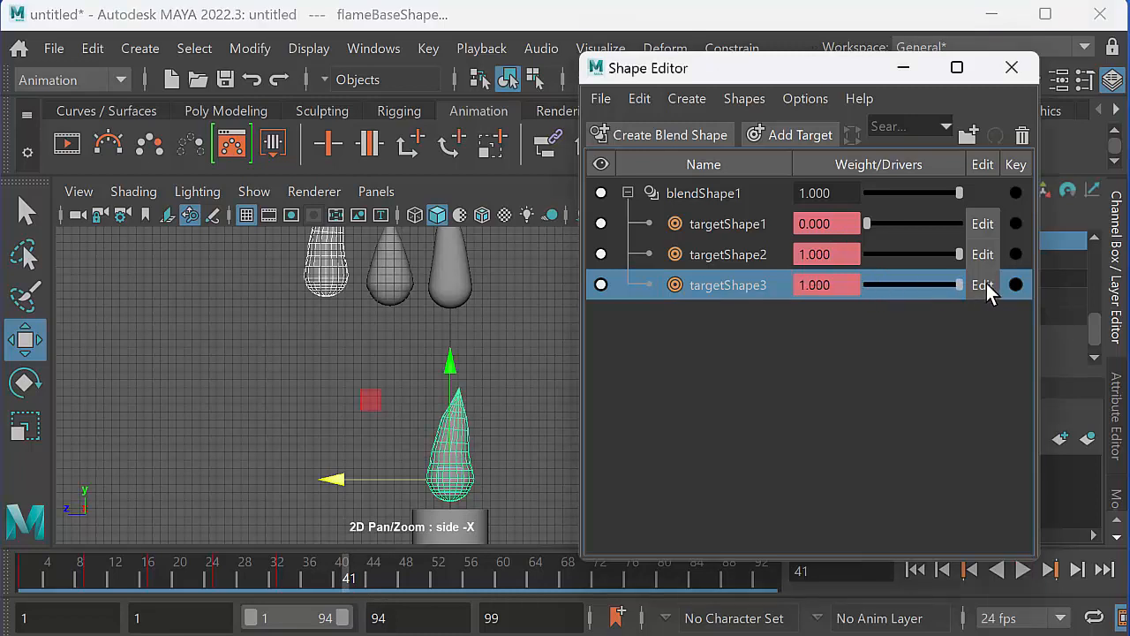
click(1015, 284)
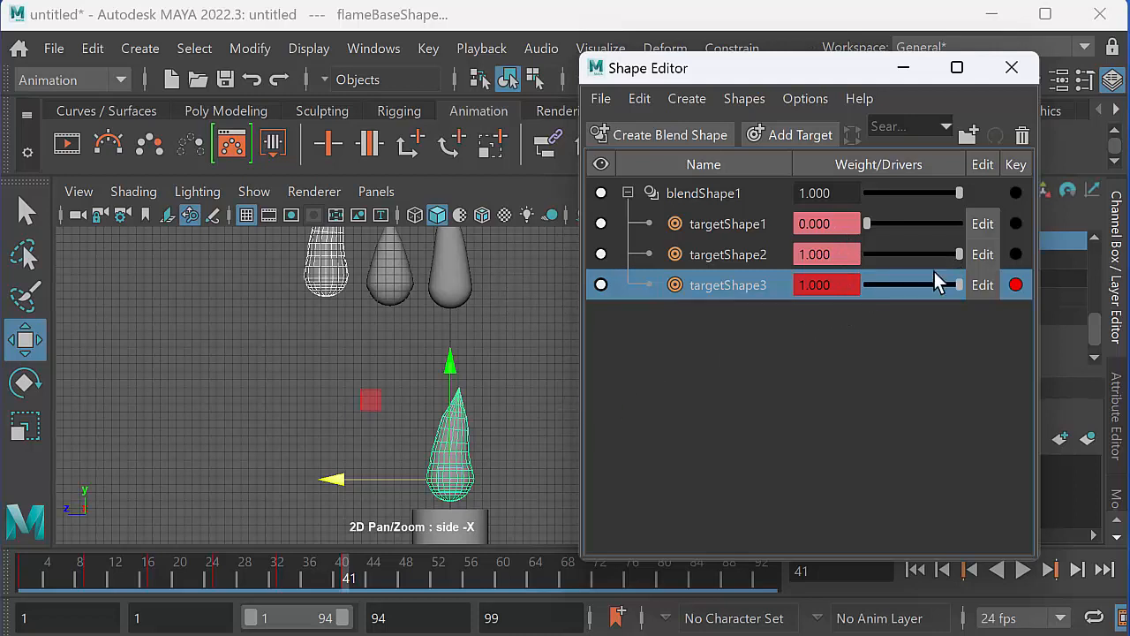
drag(960, 257, 894, 255)
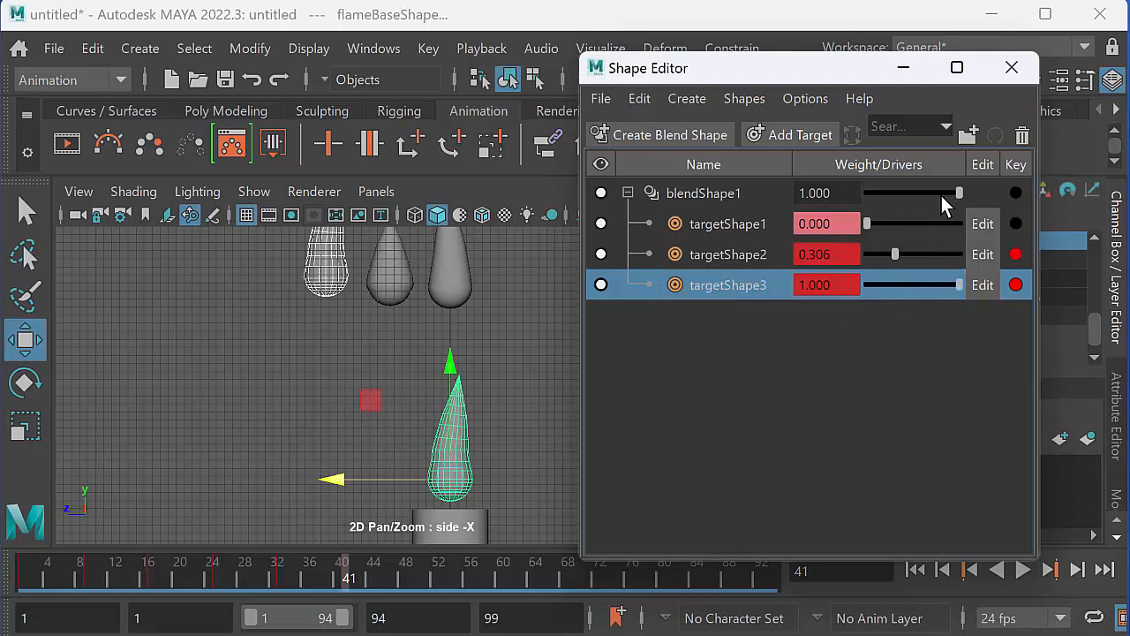
Step: Test the overall blendShape1 weight at 0.000, and raise it back to 0.943
drag(953, 192, 858, 195)
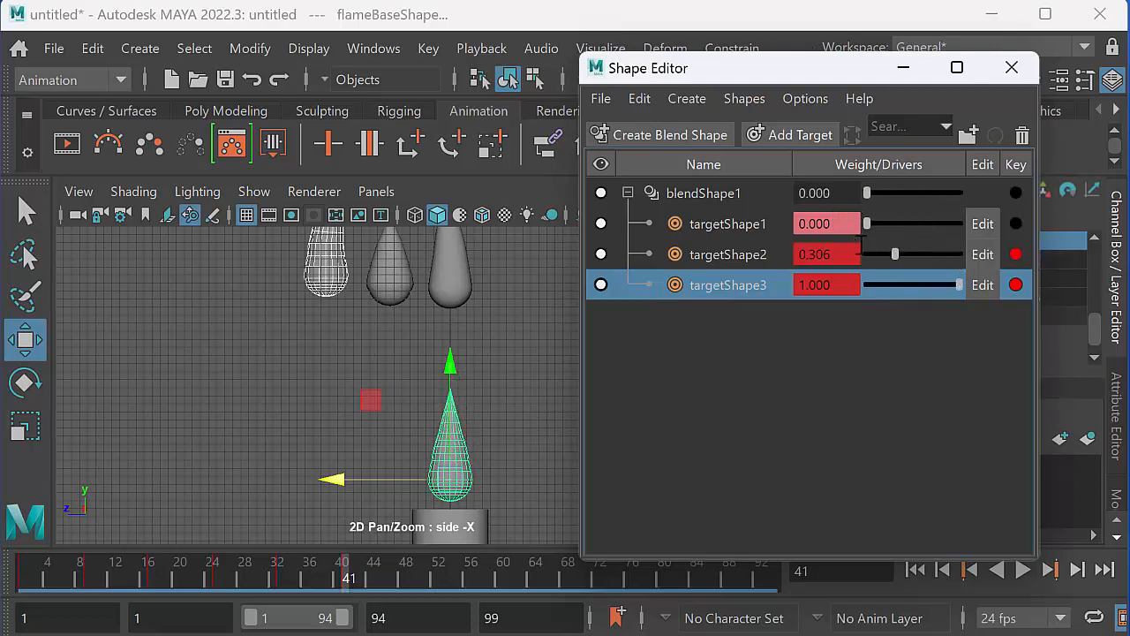
drag(316, 580, 349, 587)
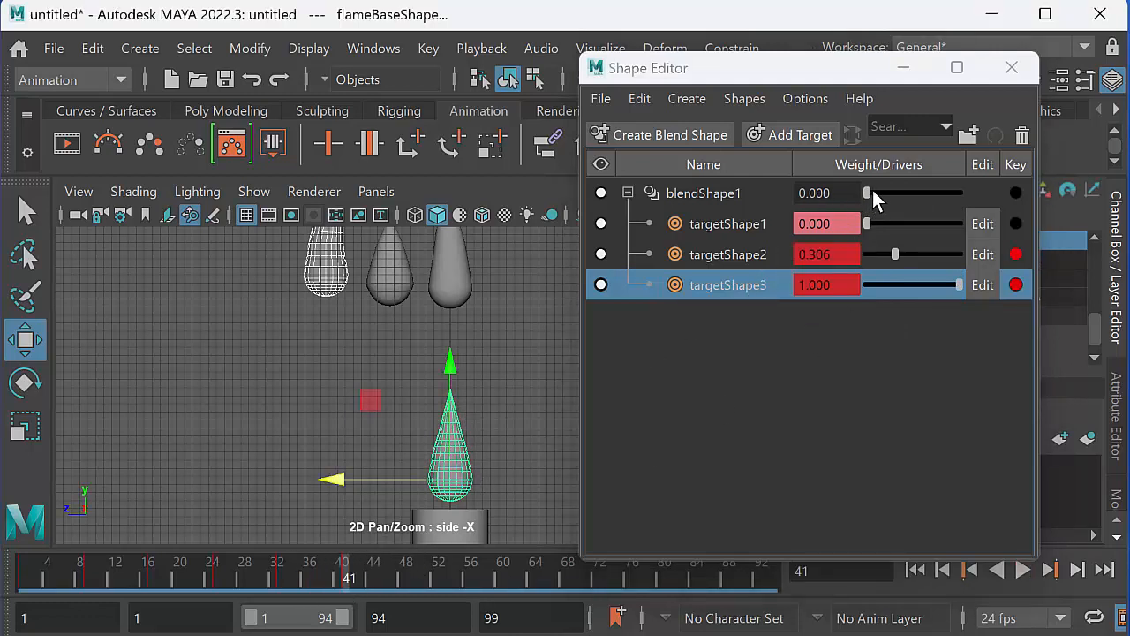
drag(872, 190, 954, 189)
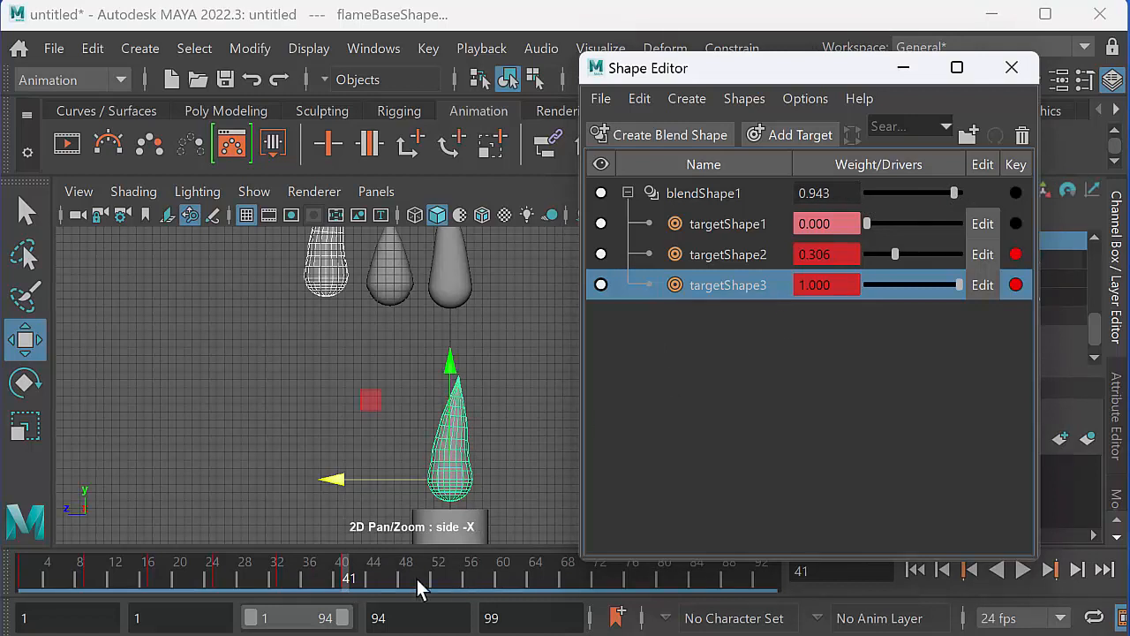
Step: At frame 49, key both targetShape2 and targetShape3 at a weight of 0.000
drag(351, 586, 413, 575)
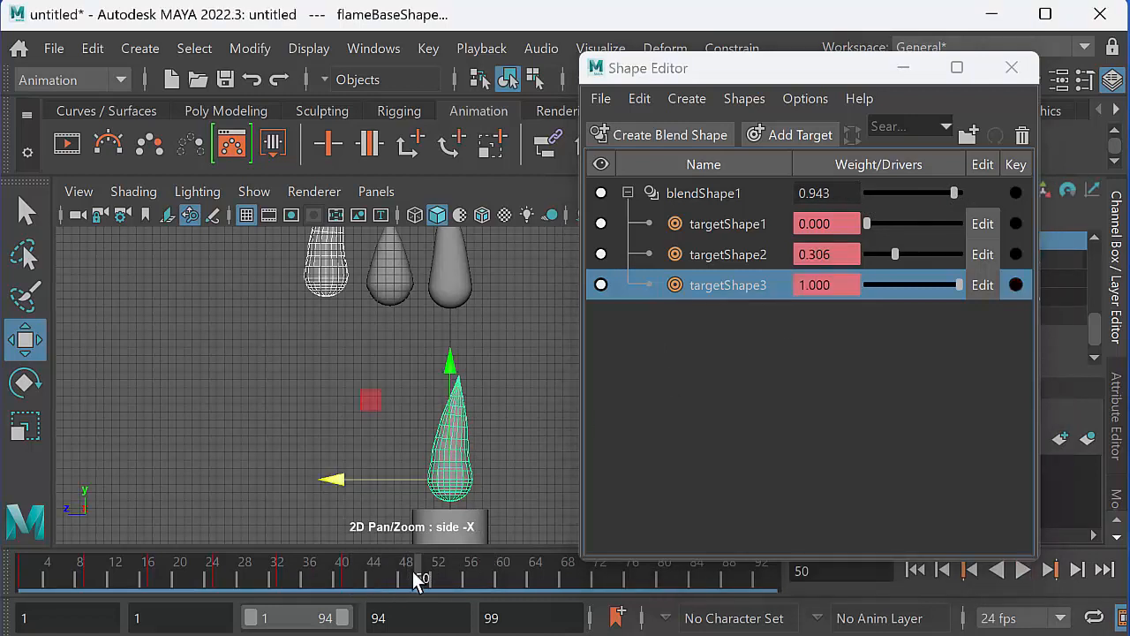
click(413, 574)
drag(891, 255, 866, 254)
drag(957, 284, 865, 284)
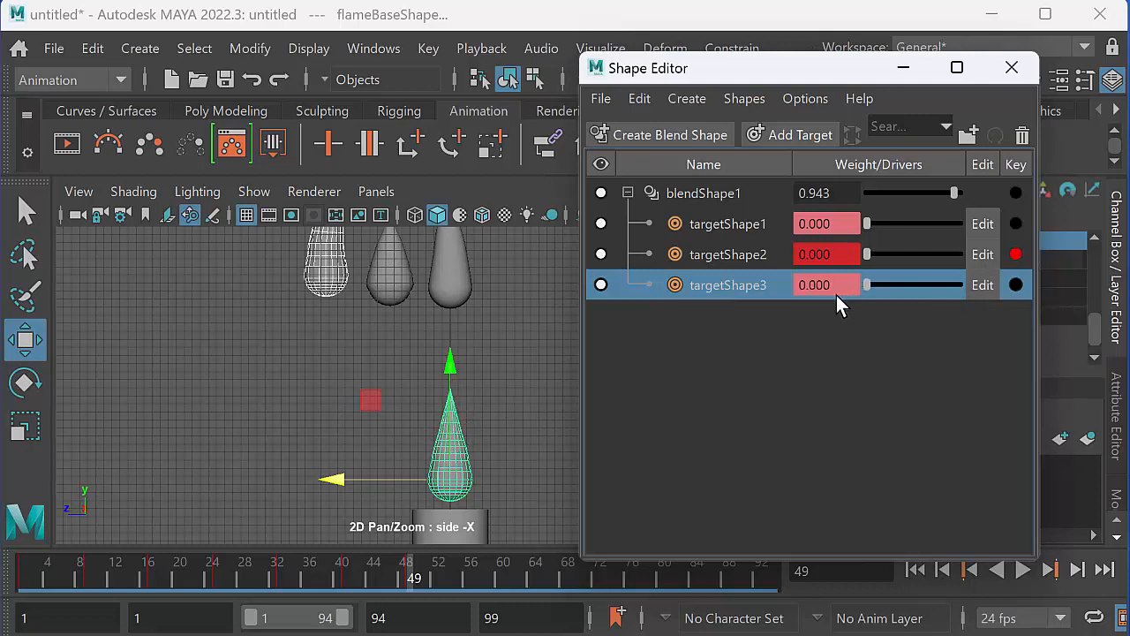
key(alt+v)
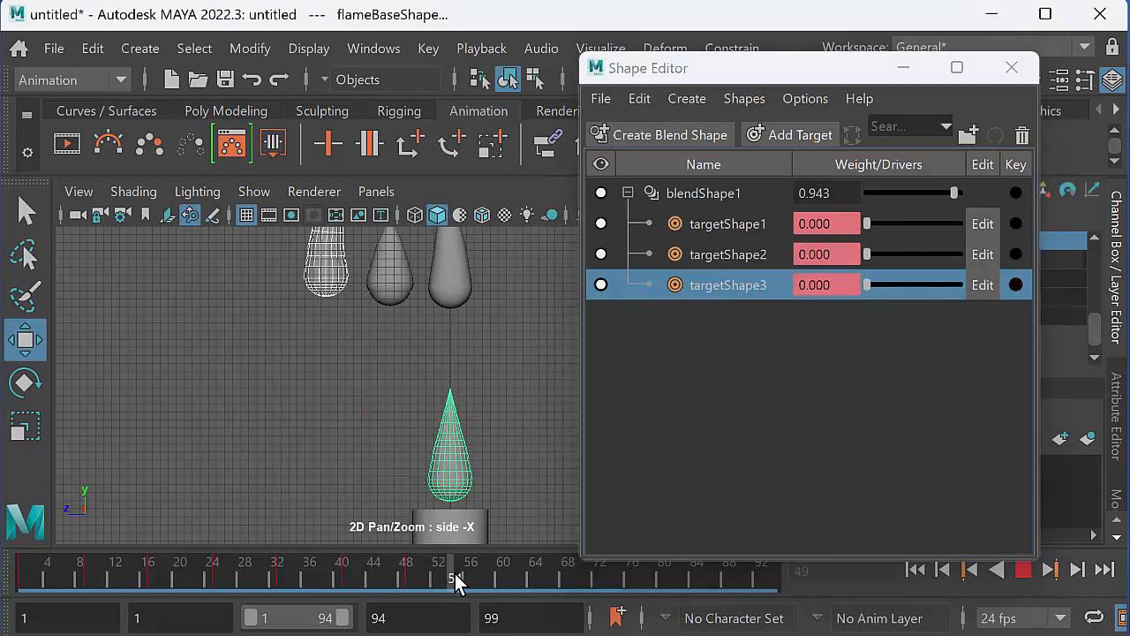
Step: At frame 57, key targetShape1 at a weight of 1.000
drag(455, 573, 472, 578)
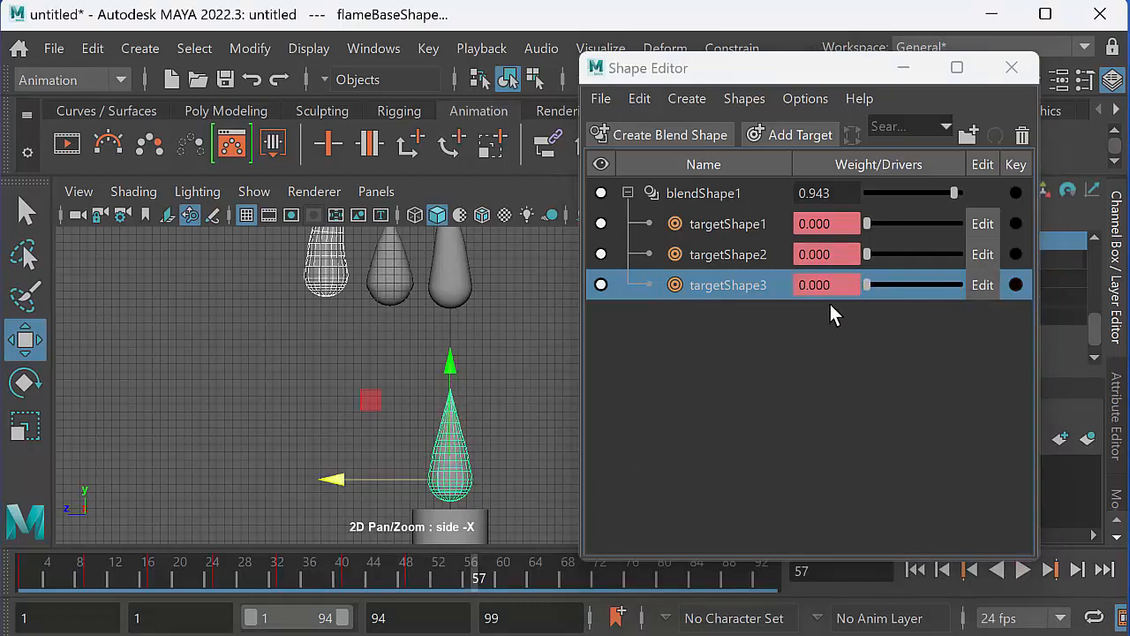
drag(867, 225, 963, 223)
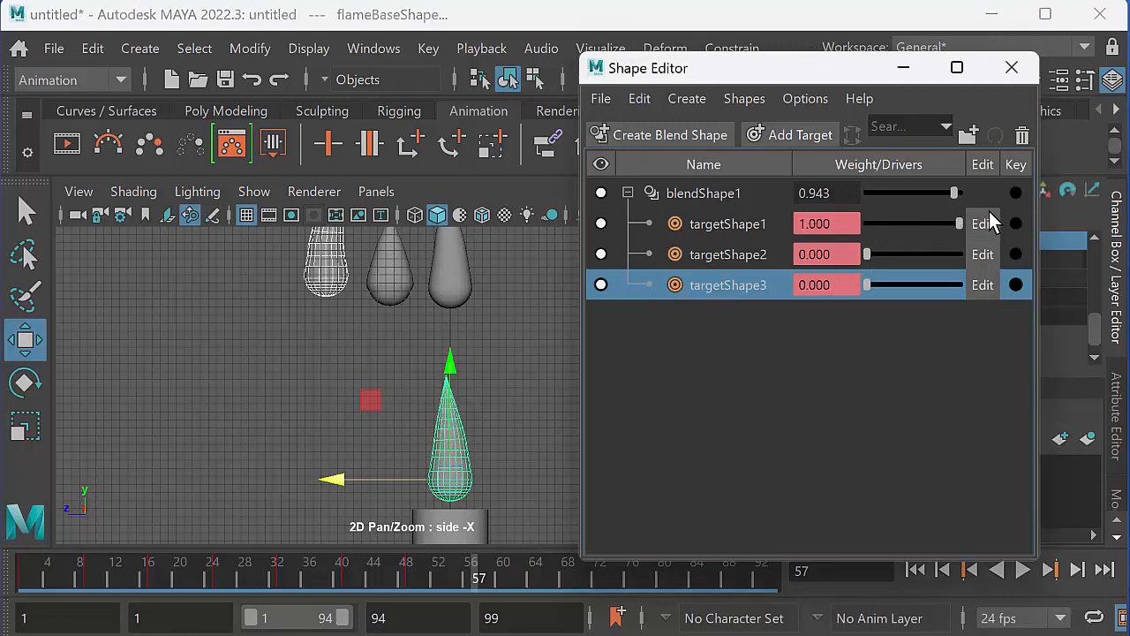
click(1015, 223)
Step: Rewind to frame 1, move the Shape Editor aside, and play the full flame animation through the last key
drag(477, 574, 22, 576)
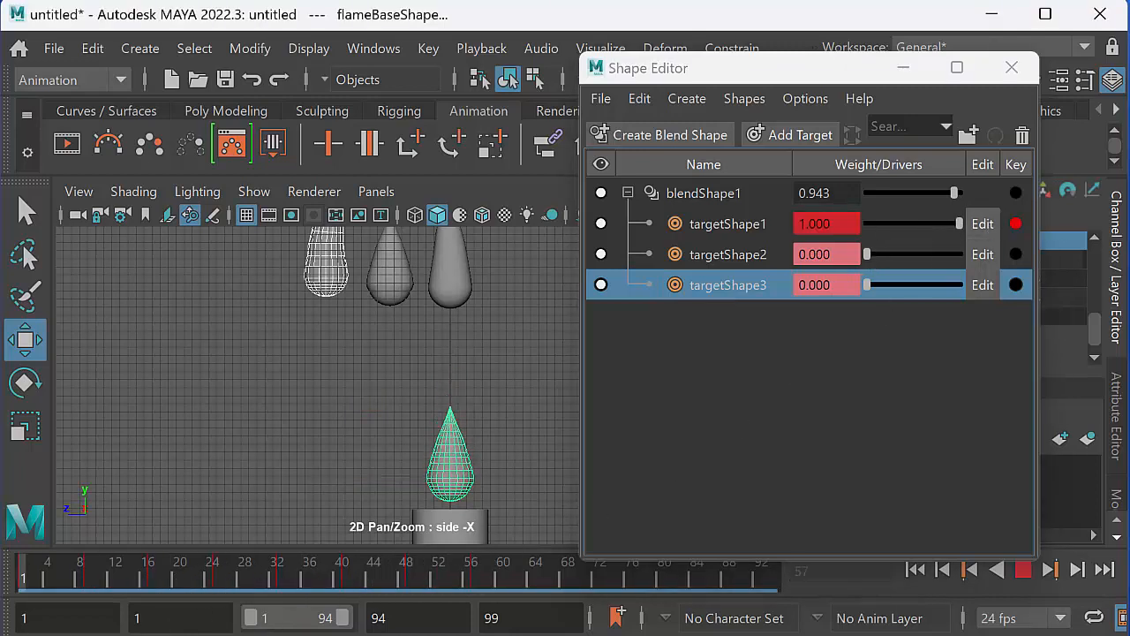
drag(852, 68, 893, 58)
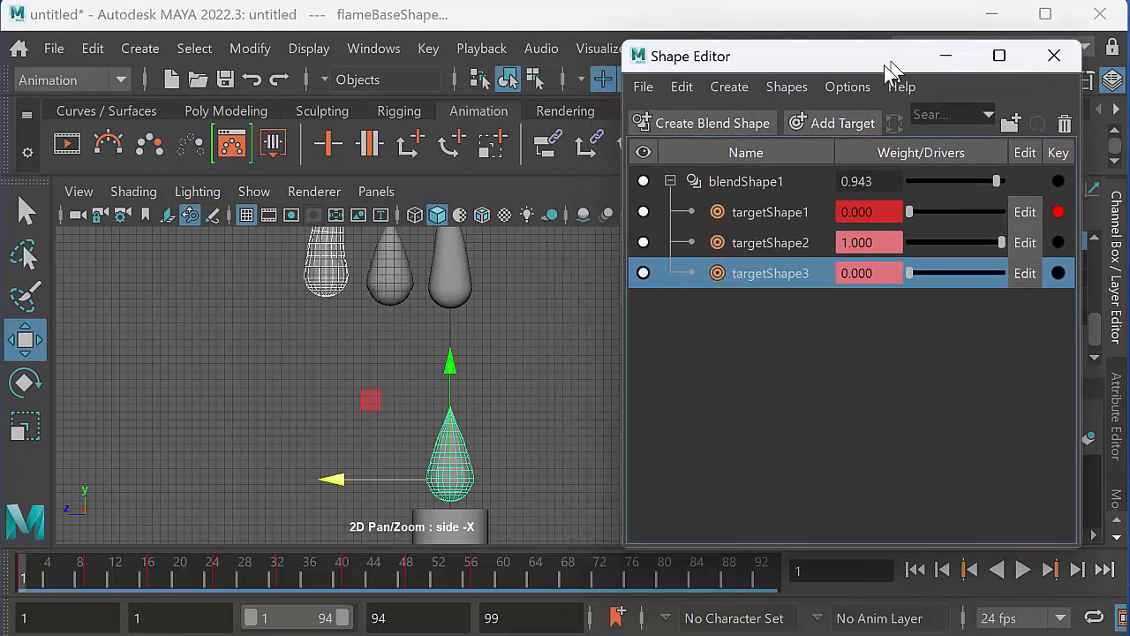
click(1019, 569)
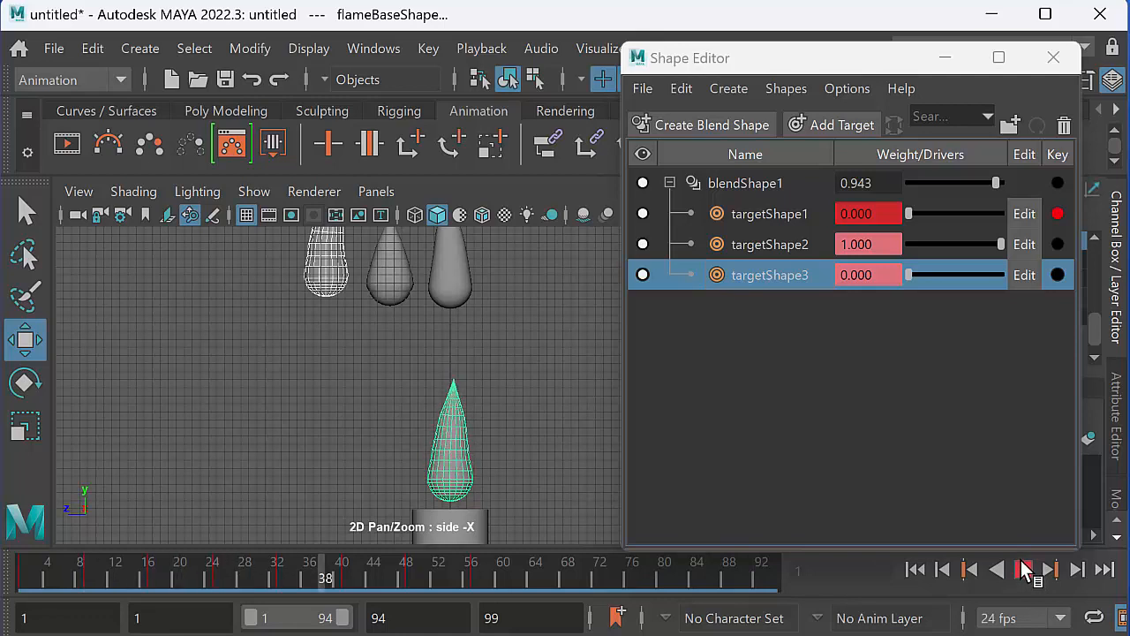
click(1024, 569)
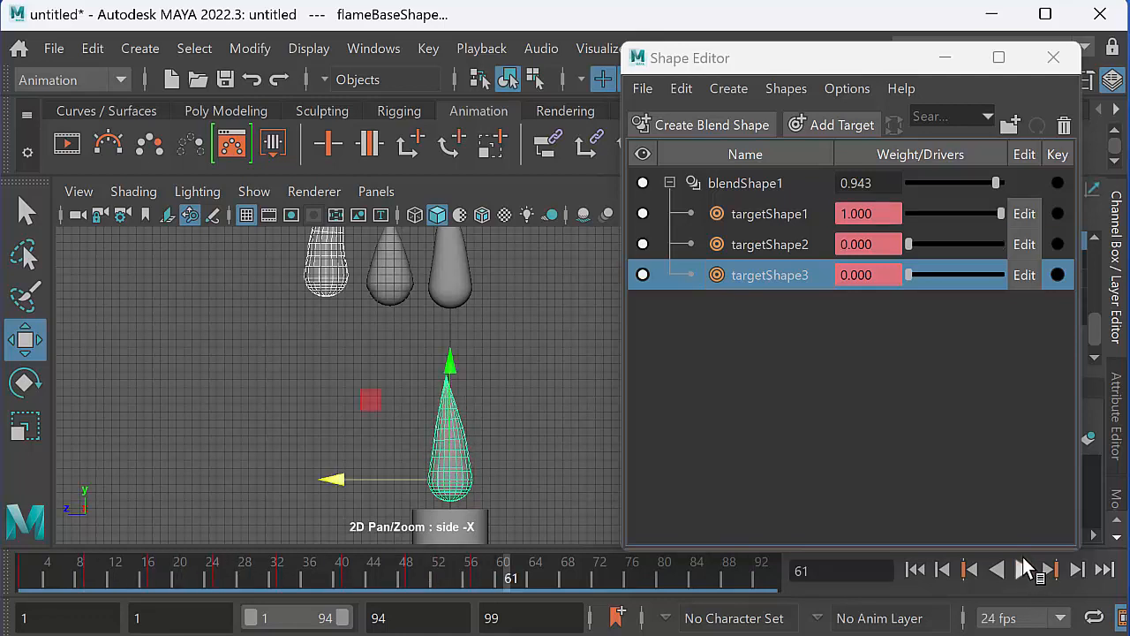
Step: Minimize the Shape Editor and switch the viewport to the perspective camera, viewing the flame above the candle
click(944, 57)
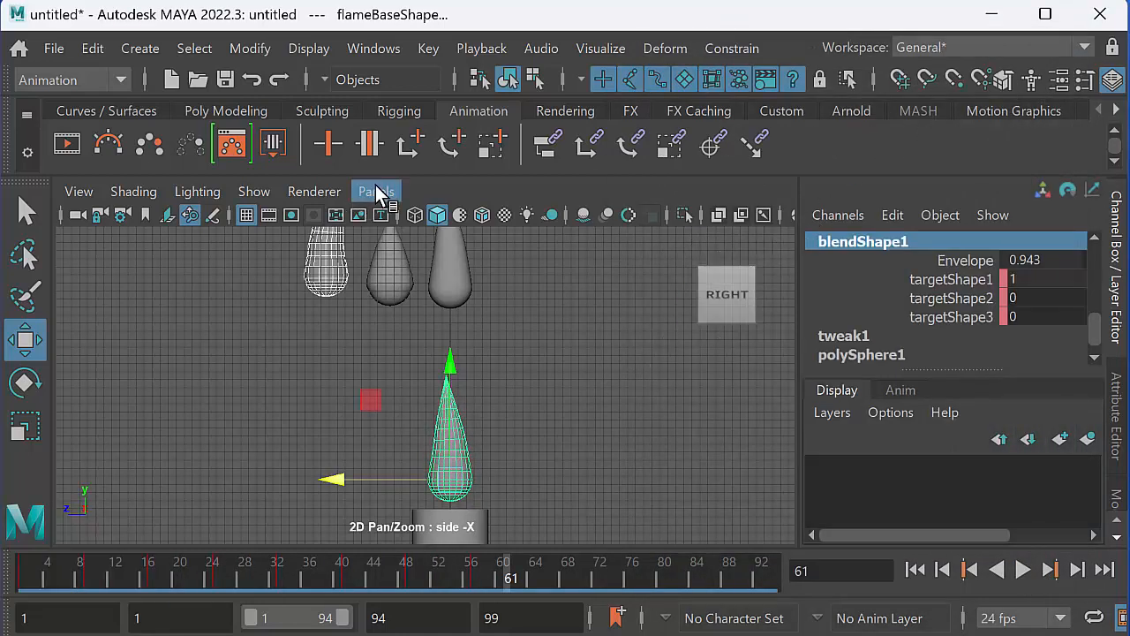
click(377, 192)
mouse_move(432, 217)
click(652, 214)
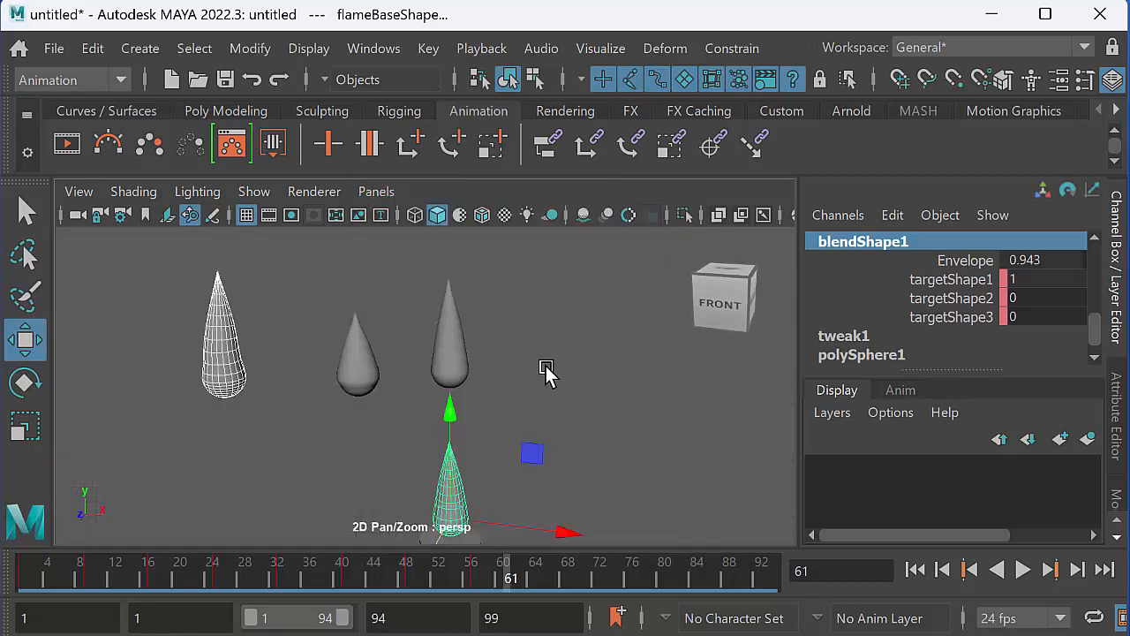
alt+middle_drag(535, 385, 570, 320)
alt+drag(570, 320, 540, 383)
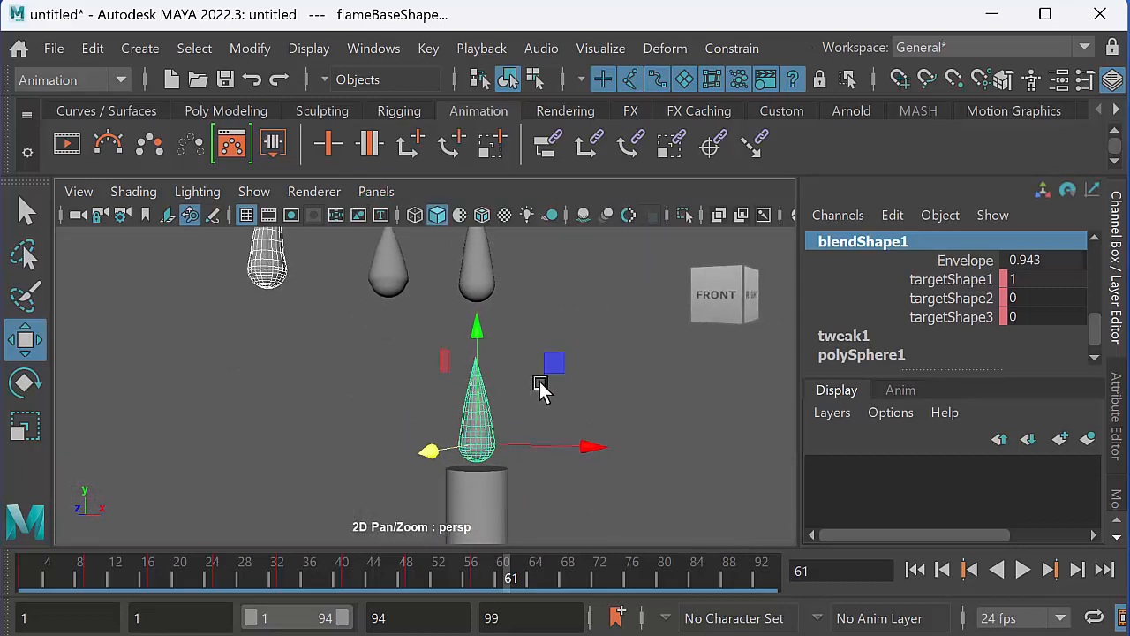
alt+middle_drag(540, 383, 543, 381)
Step: Go to the last key at frame 57 and set the animation end frame to 57
drag(521, 585, 479, 592)
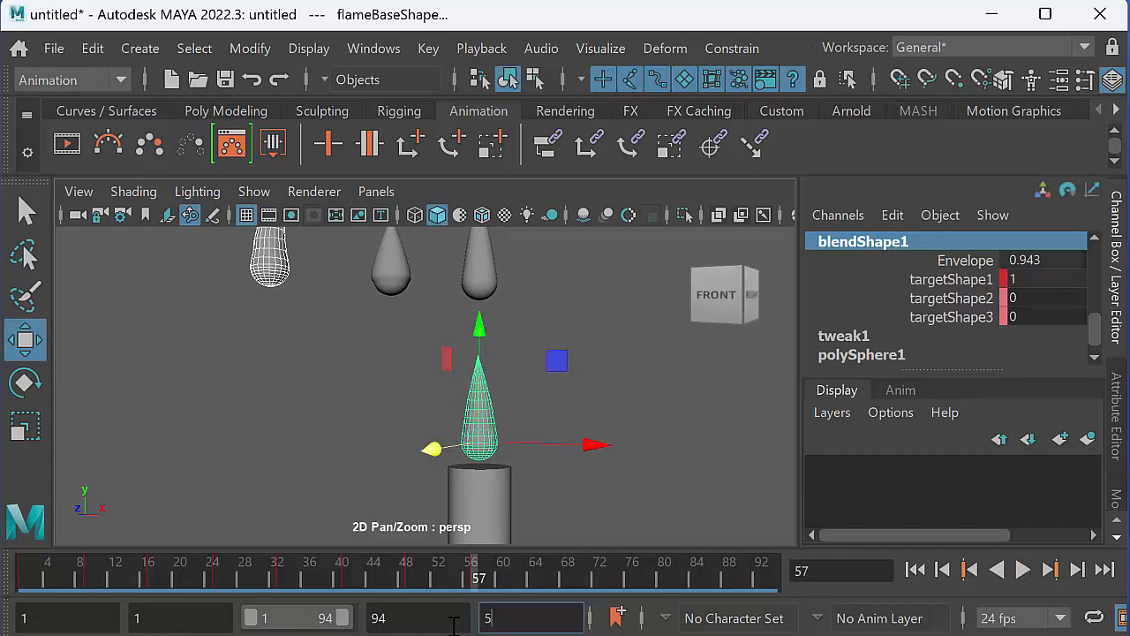
key(Return)
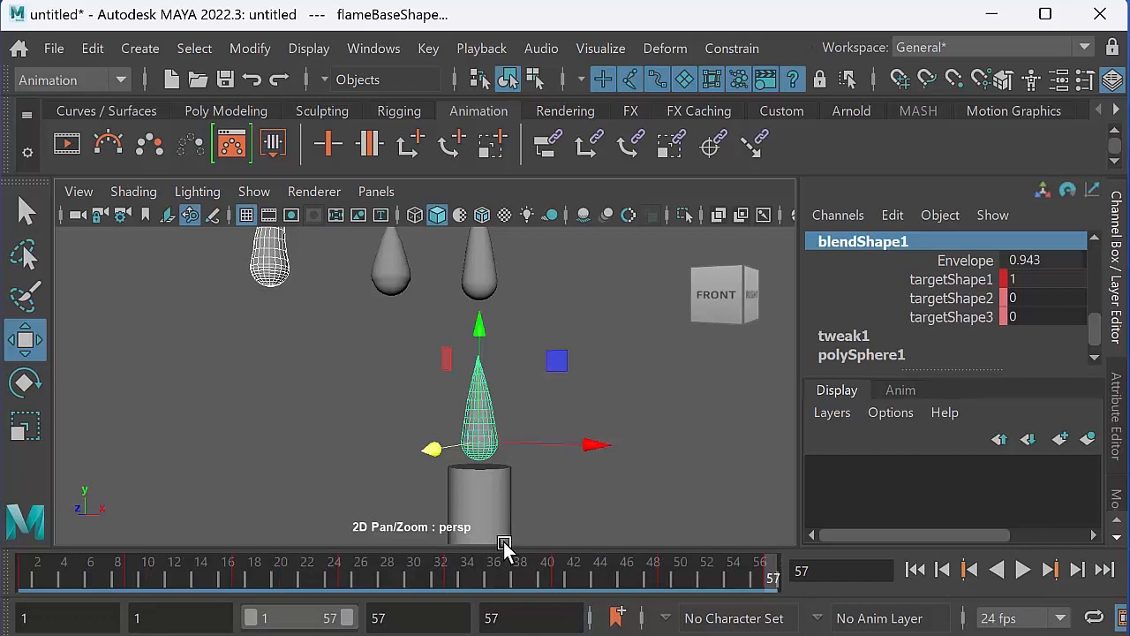
Step: Play the flame animation over the trimmed frame range, stop it, and frame the flame and candle from the front
click(1023, 569)
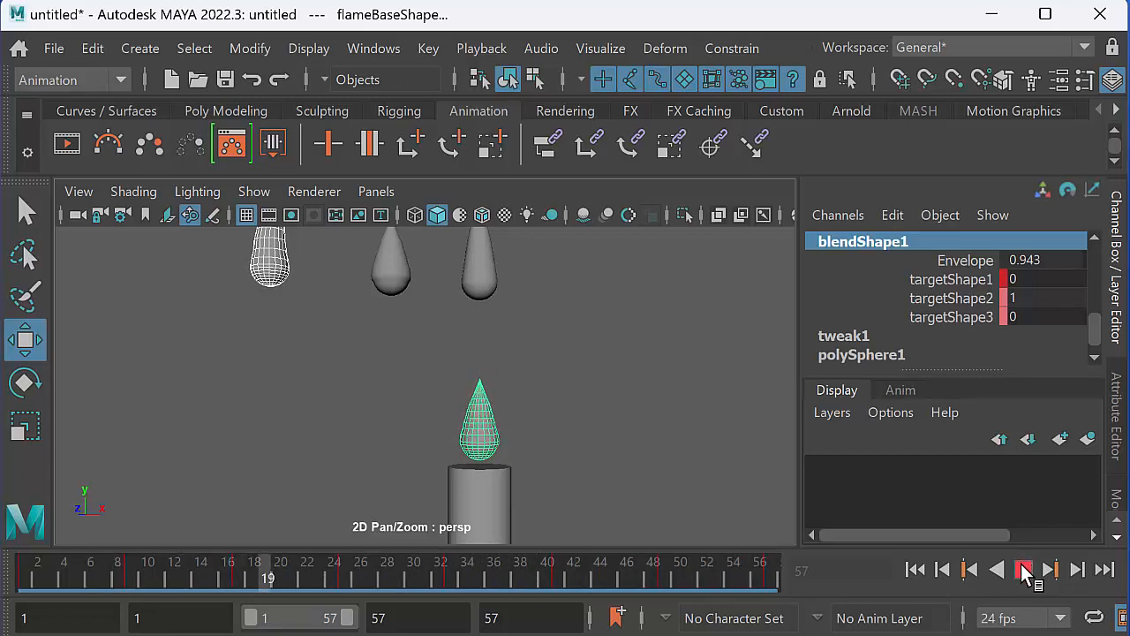
click(1023, 570)
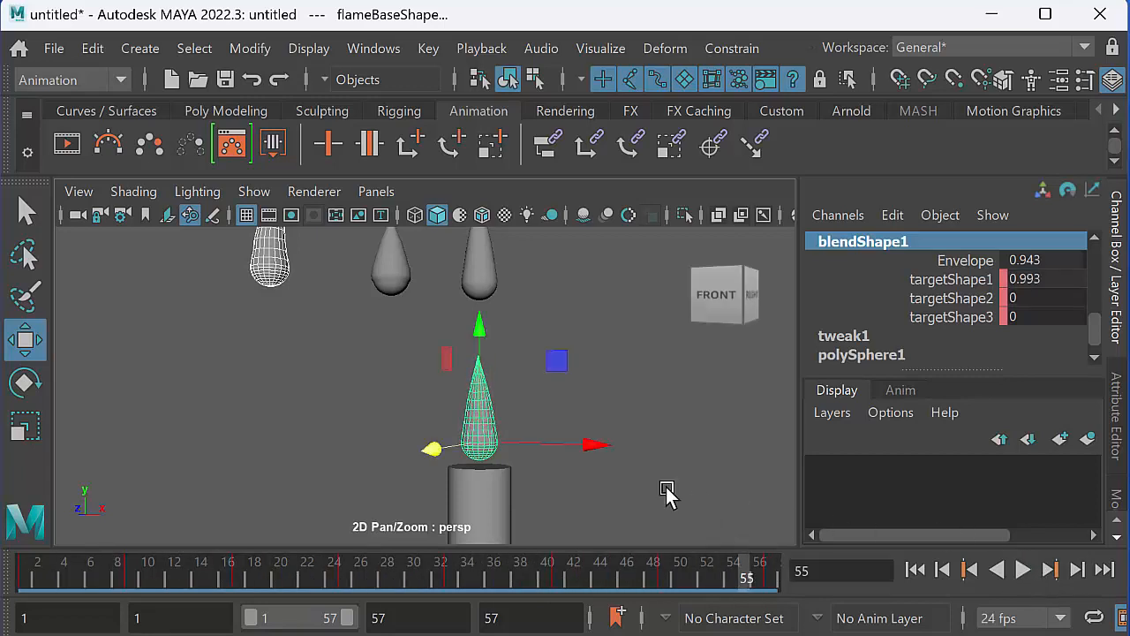
alt+middle_drag(555, 416, 530, 369)
alt+drag(530, 369, 607, 431)
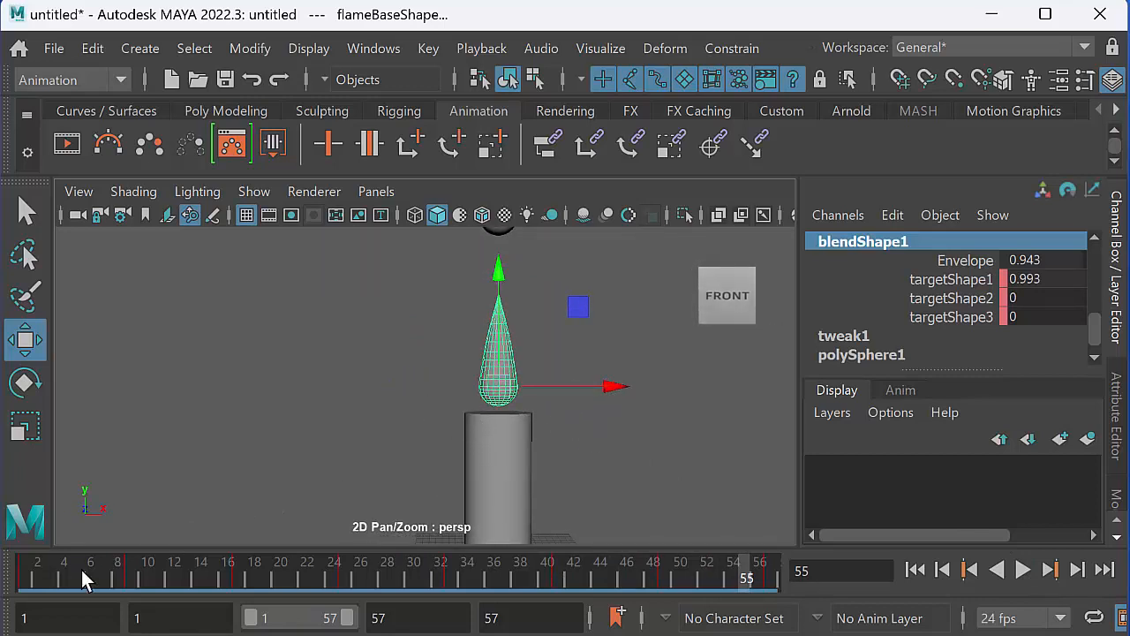
Step: Return to frame 1, select the flame above the candle, and show its attributes
drag(81, 575, 19, 576)
click(373, 340)
drag(428, 318, 530, 390)
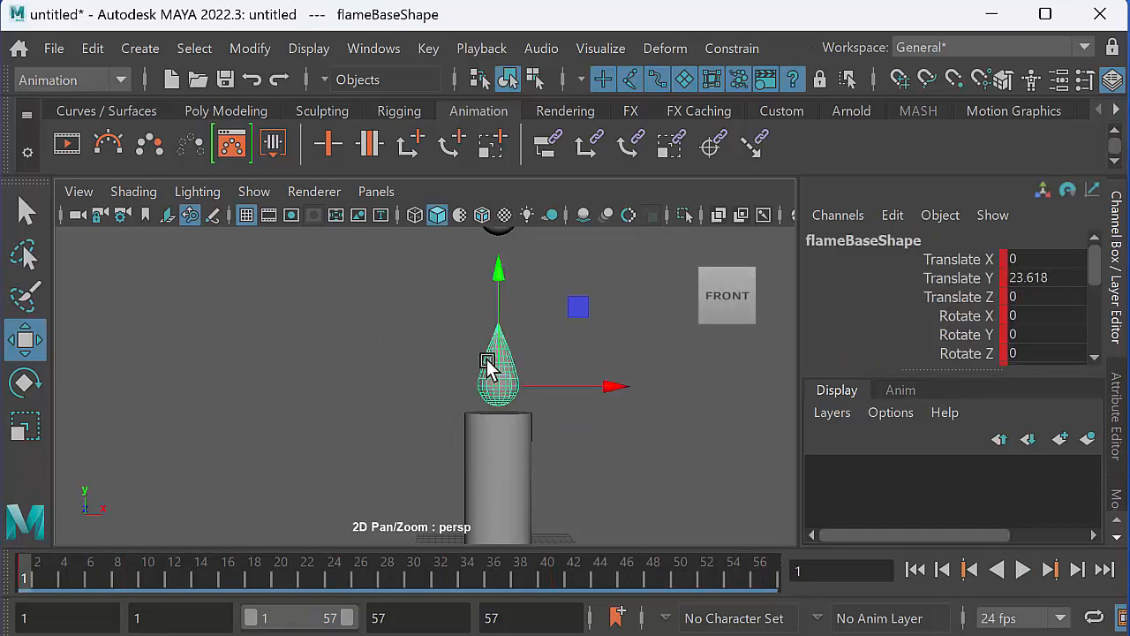
right_click(489, 329)
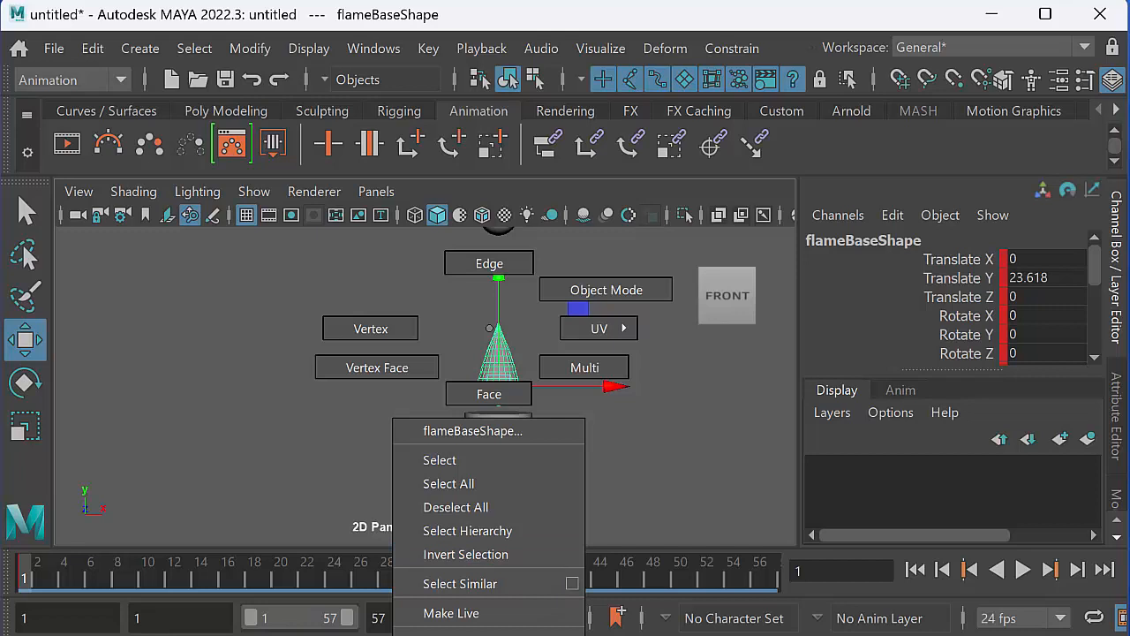
click(473, 431)
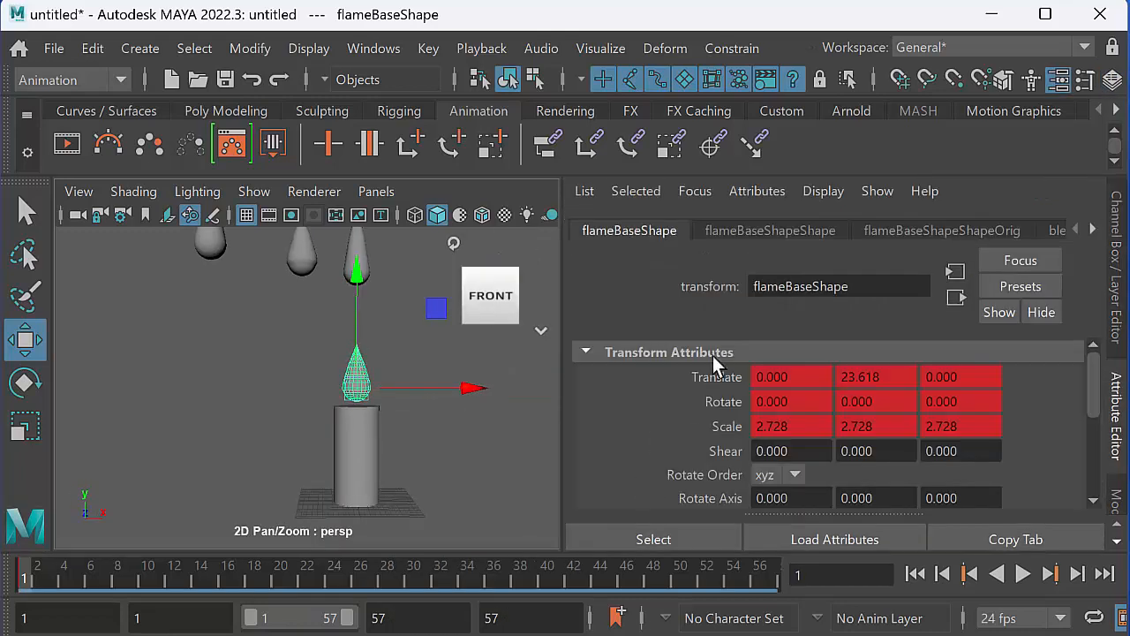
Step: Set the flame's lambert2 material color to golden yellow with hue about 44.6, saturation 0.794 and value 1
click(1091, 230)
click(1092, 230)
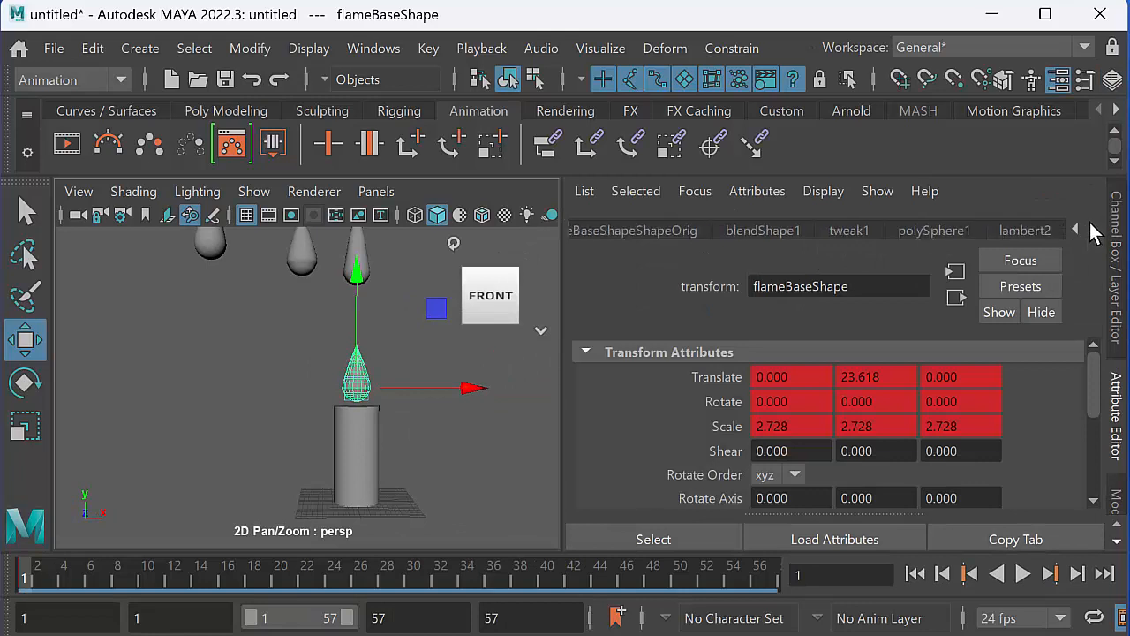
click(1025, 232)
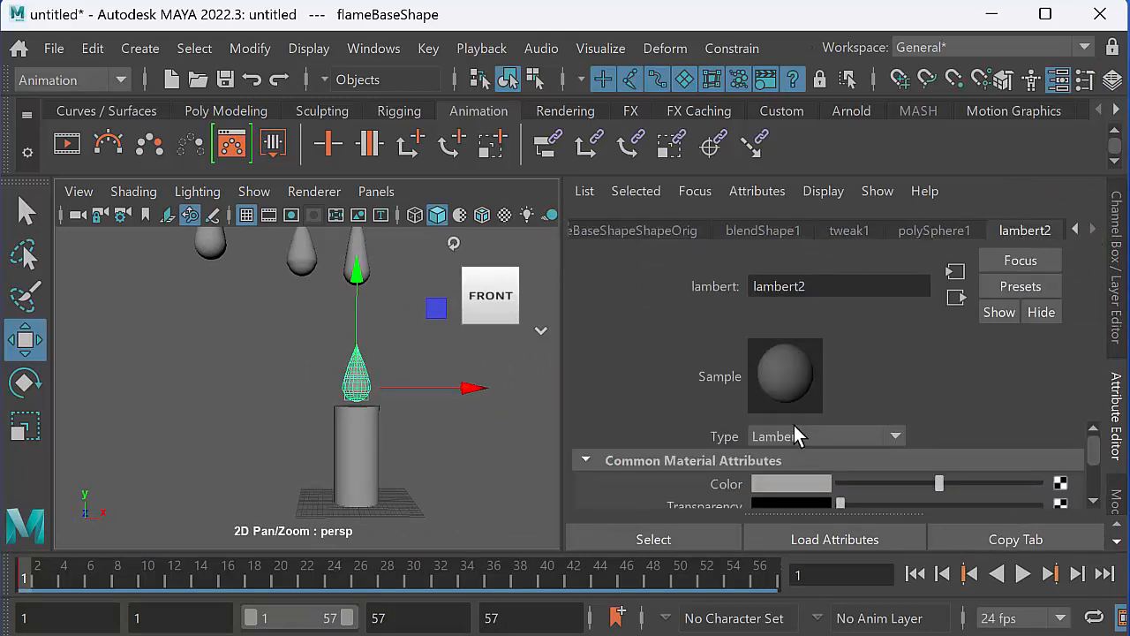
click(790, 484)
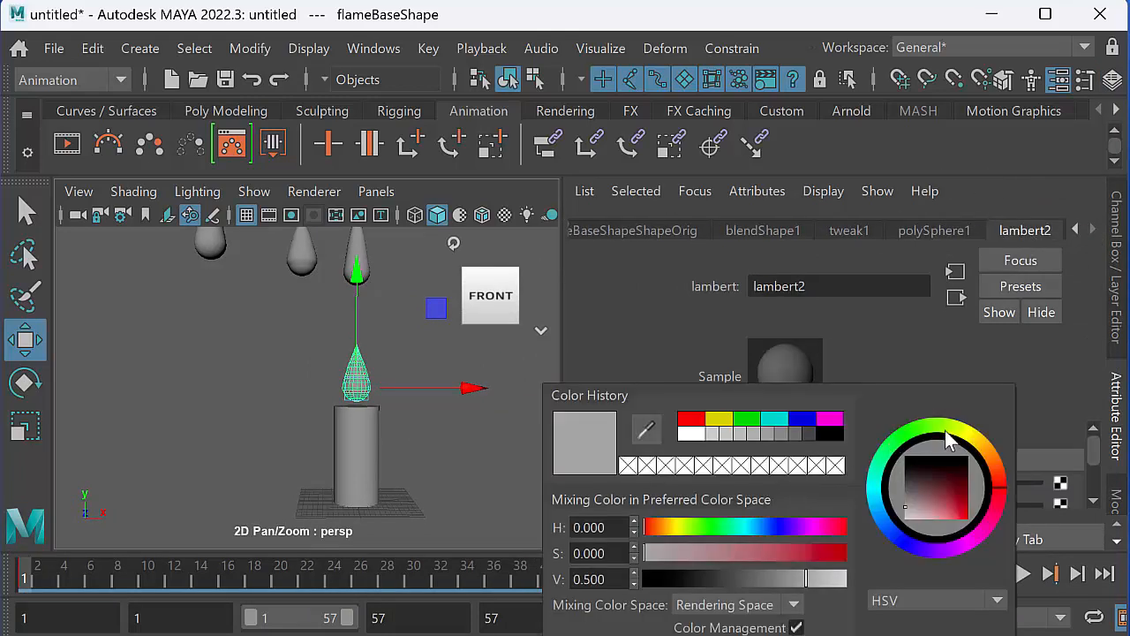
drag(944, 430, 971, 446)
drag(948, 516, 959, 534)
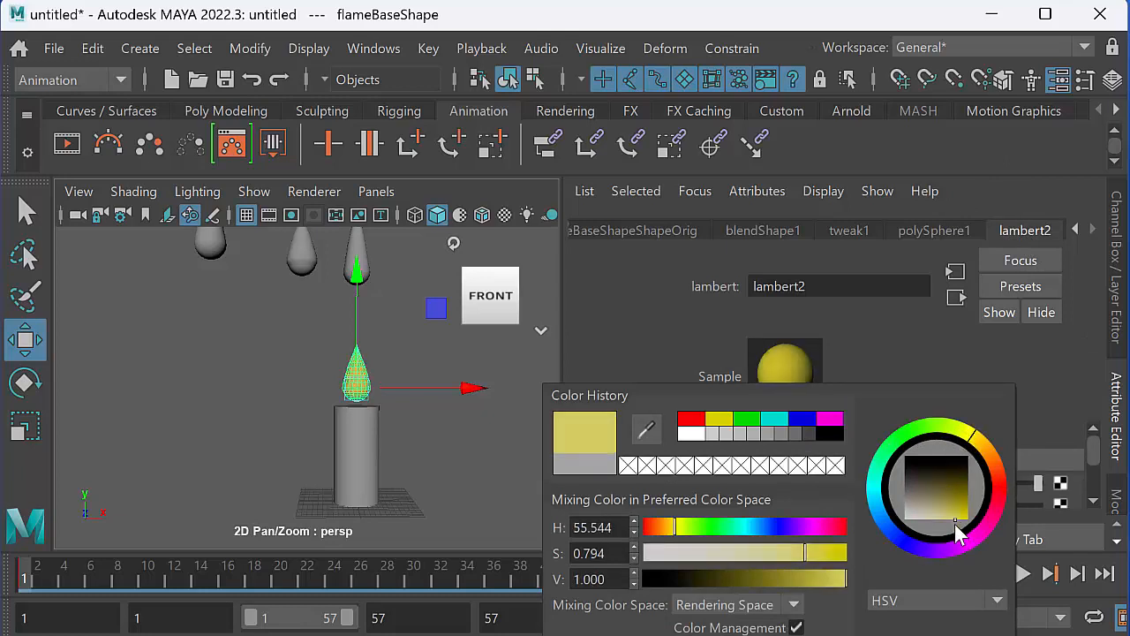
drag(974, 452, 982, 464)
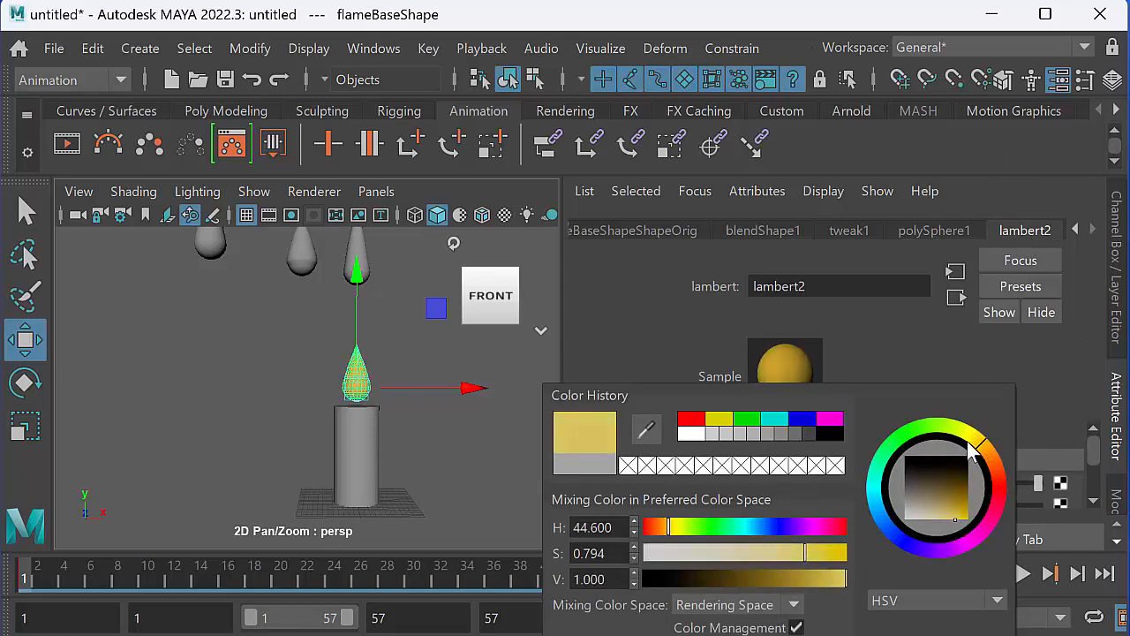
click(468, 461)
Step: Frame the flame closely, clear the selection, and play the animation briefly to preview the colored flame
alt+middle_drag(413, 404, 384, 399)
alt+right_drag(384, 399, 501, 445)
alt+middle_drag(426, 422, 403, 430)
alt+drag(403, 430, 399, 440)
key(alt+v)
key(Escape)
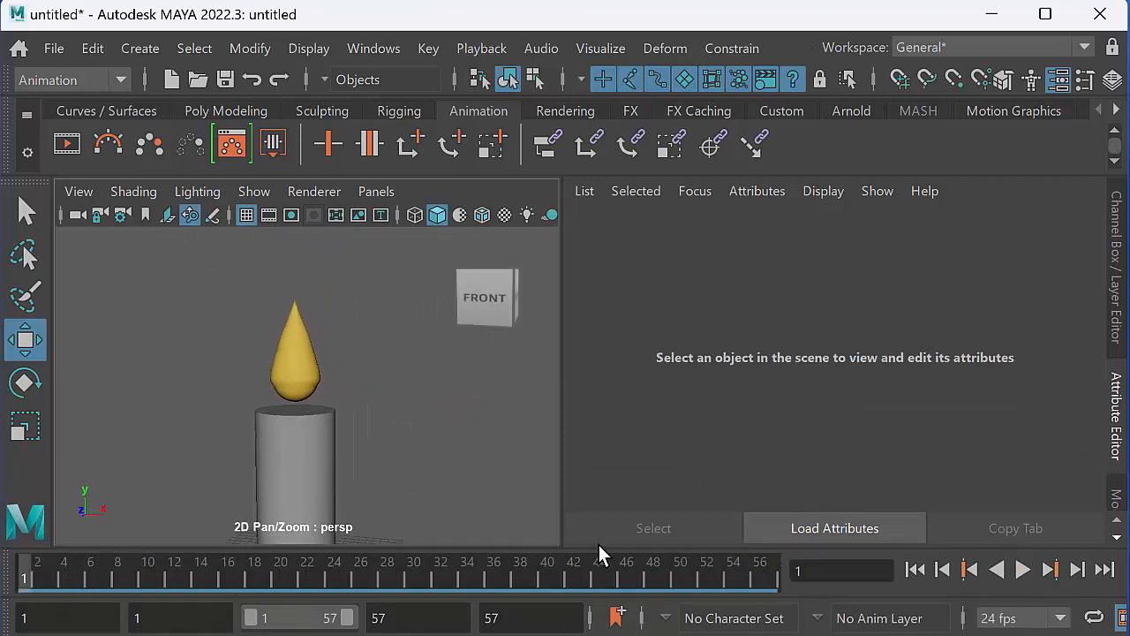
click(1022, 569)
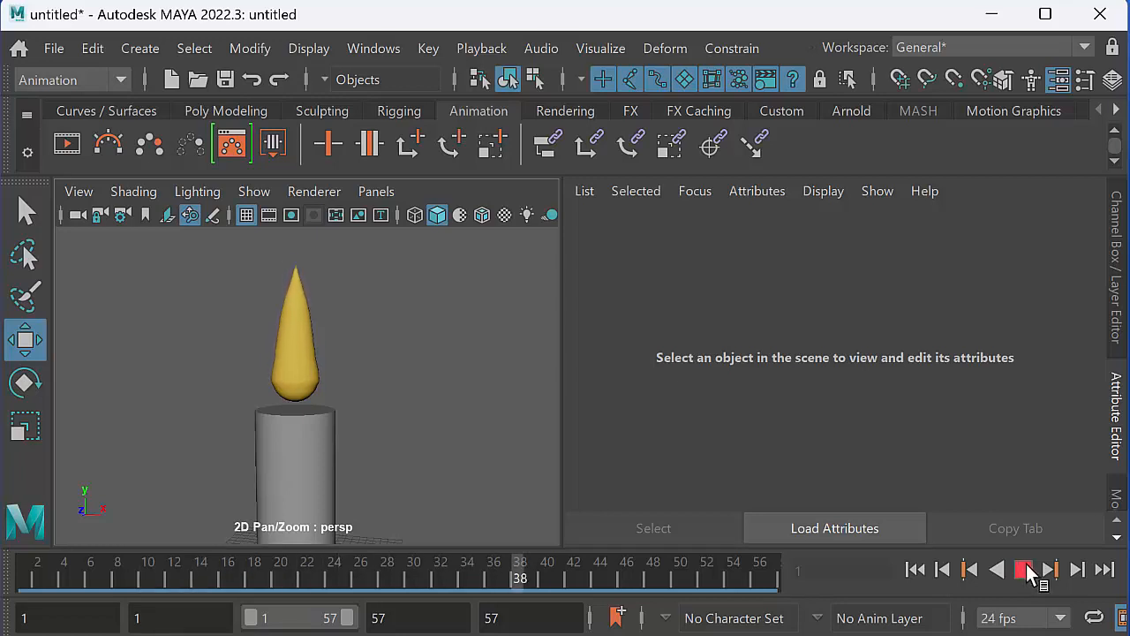
click(1024, 570)
Step: Reselect the flame and bring up the Special Effects attributes of its lambert2 material
click(1115, 237)
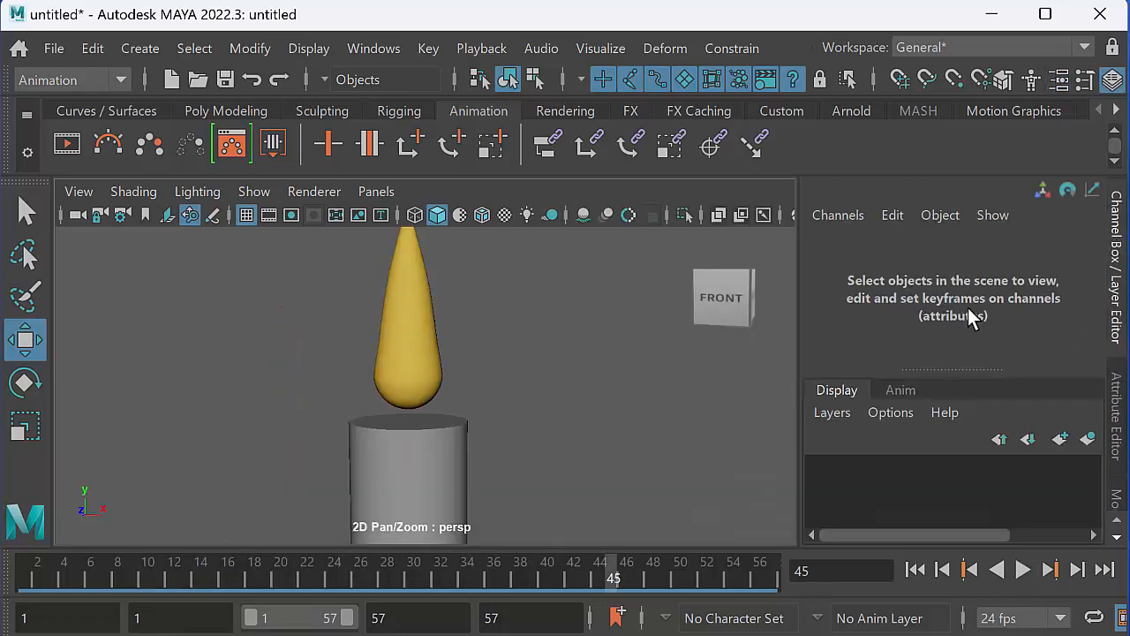
click(424, 365)
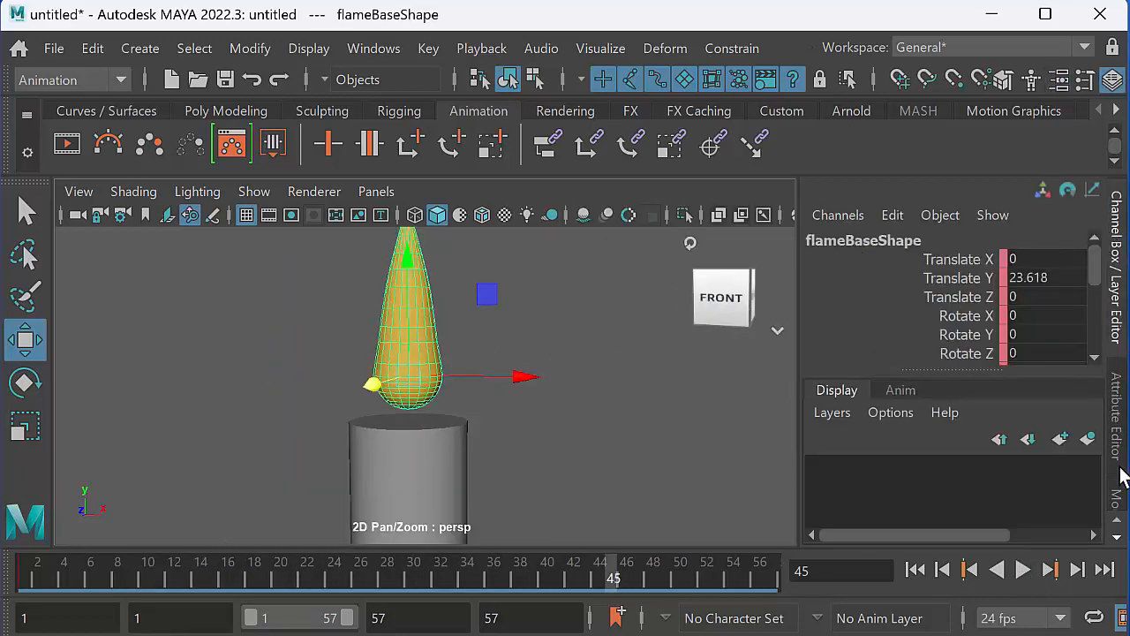
click(1115, 432)
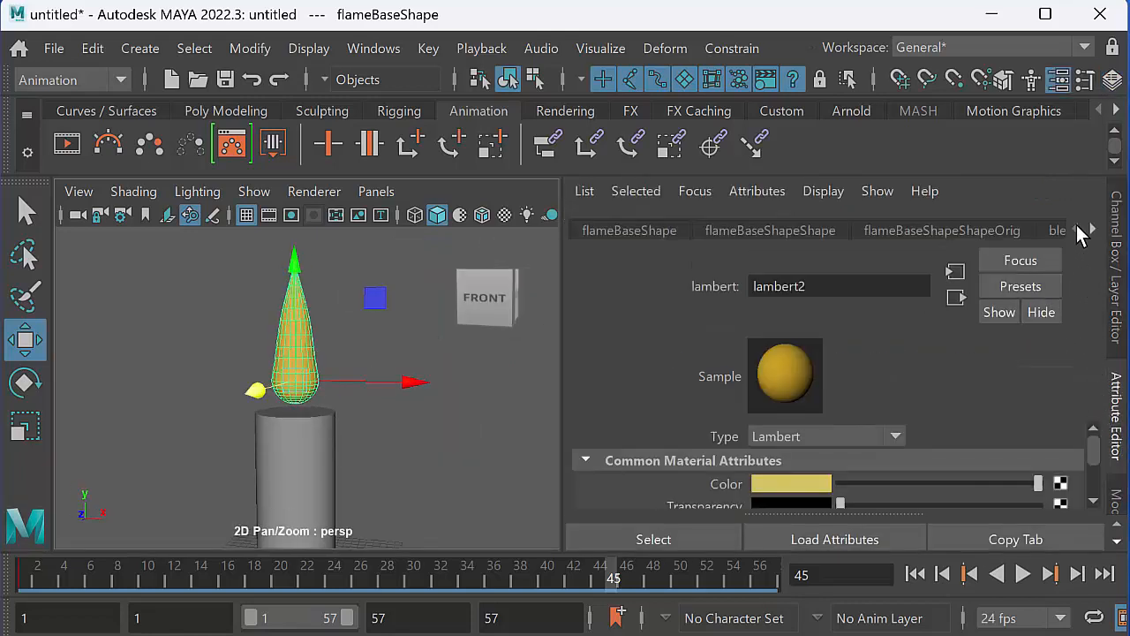
click(1093, 230)
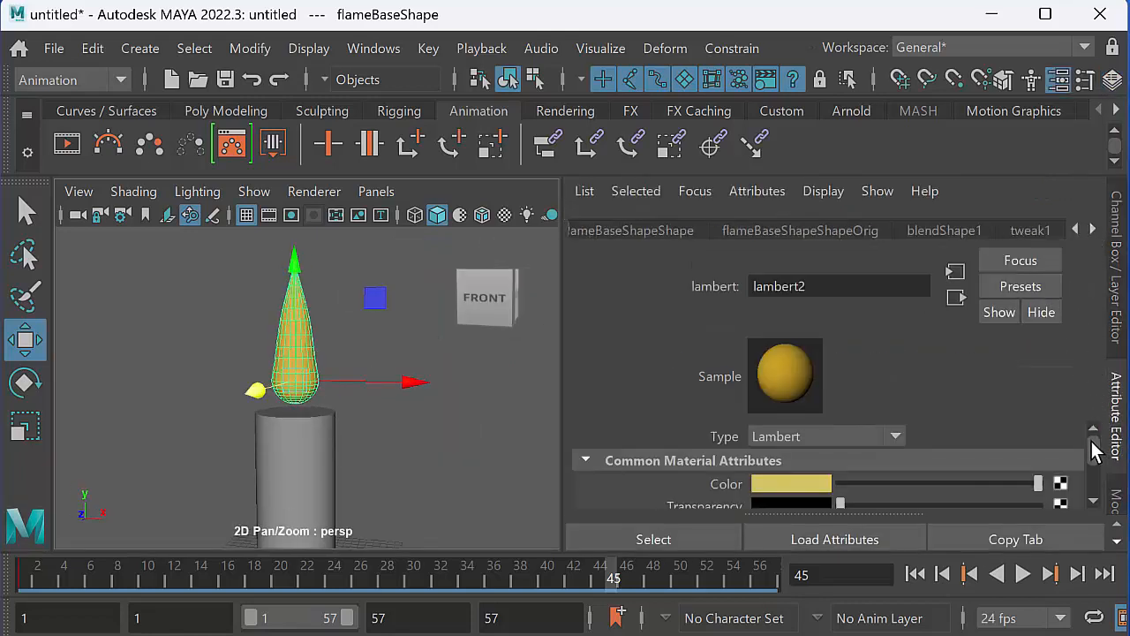
mouse_move(1093, 450)
mouse_down()
mouse_move(1094, 461)
mouse_move(1091, 452)
mouse_up()
click(586, 472)
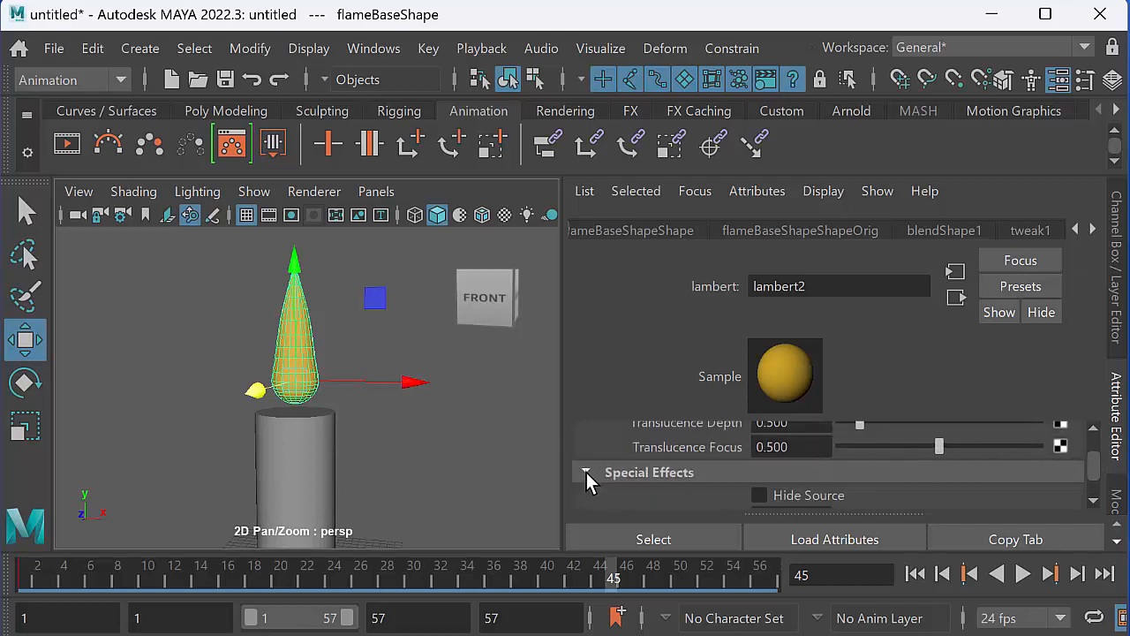
scroll(1091, 460, down, 3)
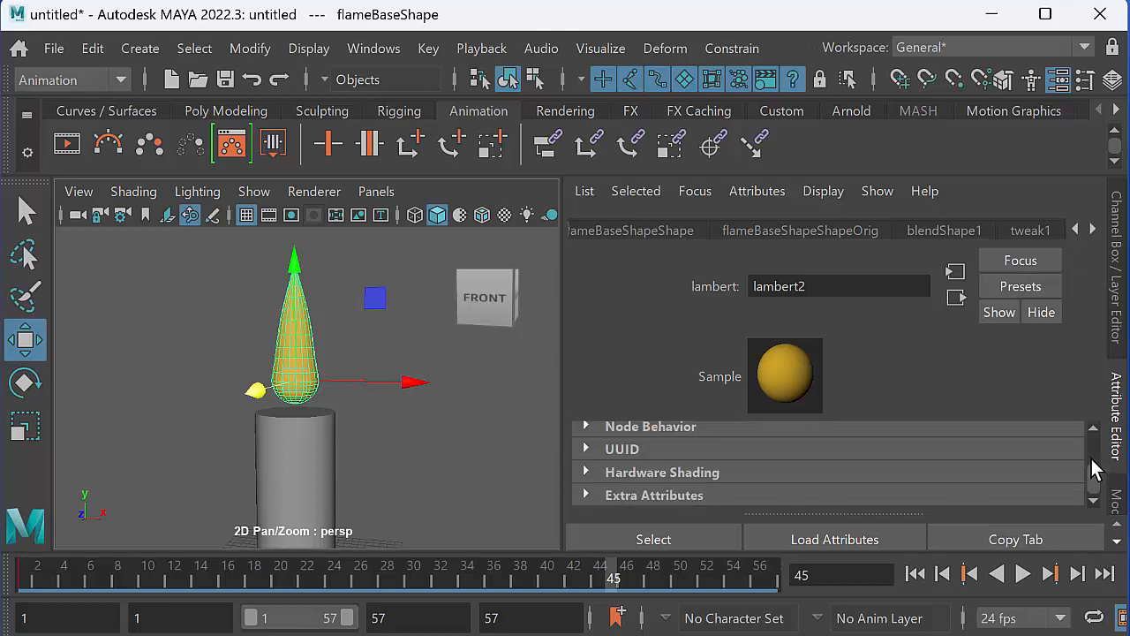
scroll(1092, 461, up, 5)
scroll(1095, 464, down, 1)
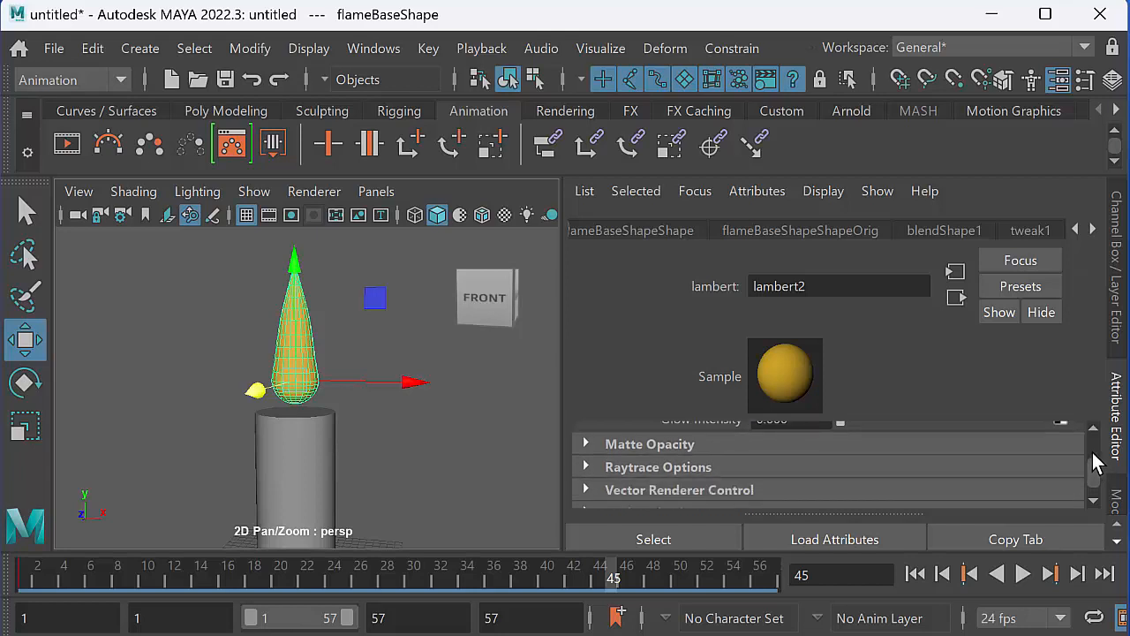
scroll(1095, 464, up, 1)
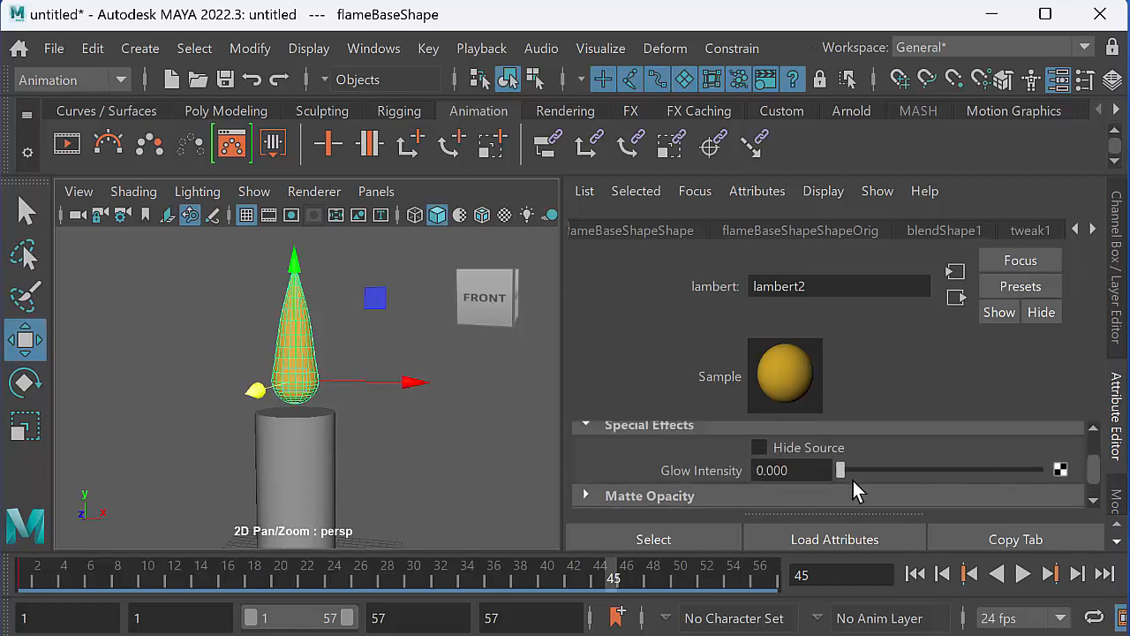
Step: Set the glow intensity of the flame's lambert2 material to 3
click(747, 470)
key(Return)
click(750, 471)
text(3)
key(Return)
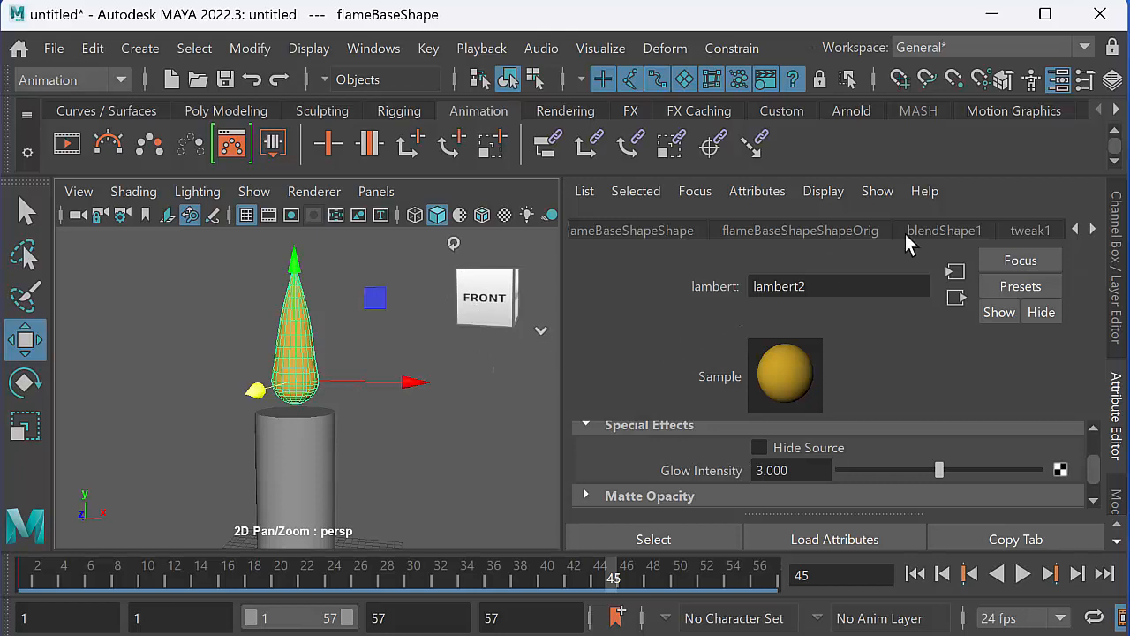
Step: Show the flame's channels, reframe the flame, and widen the program window until the render tools are accessible
click(1116, 256)
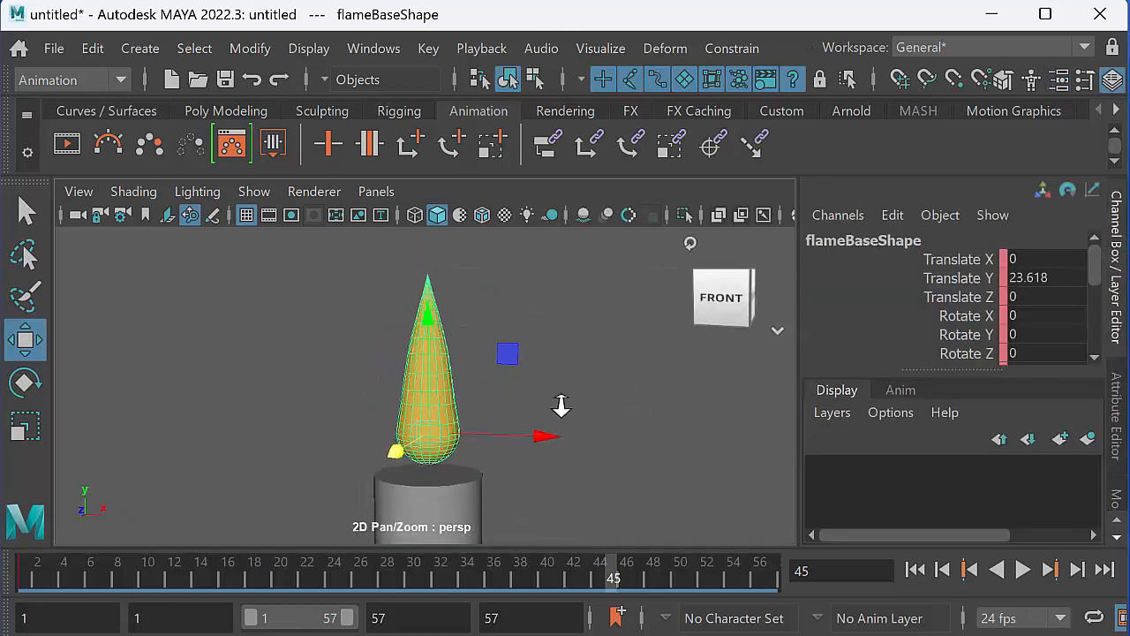
scroll(562, 406, down, 2)
alt+drag(562, 405, 597, 394)
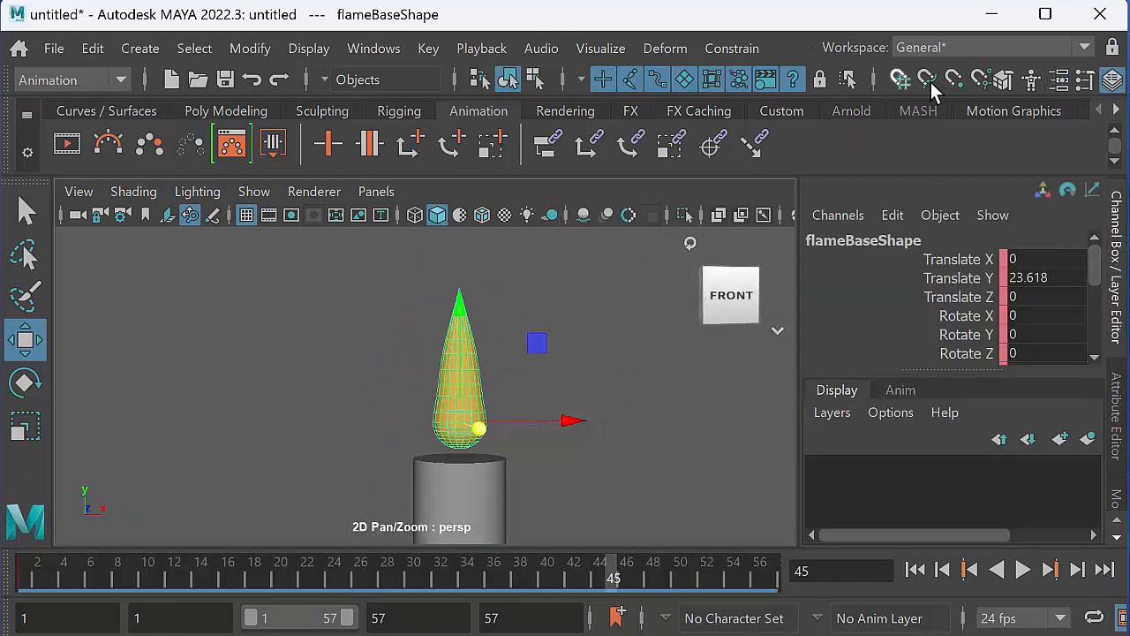
click(1117, 198)
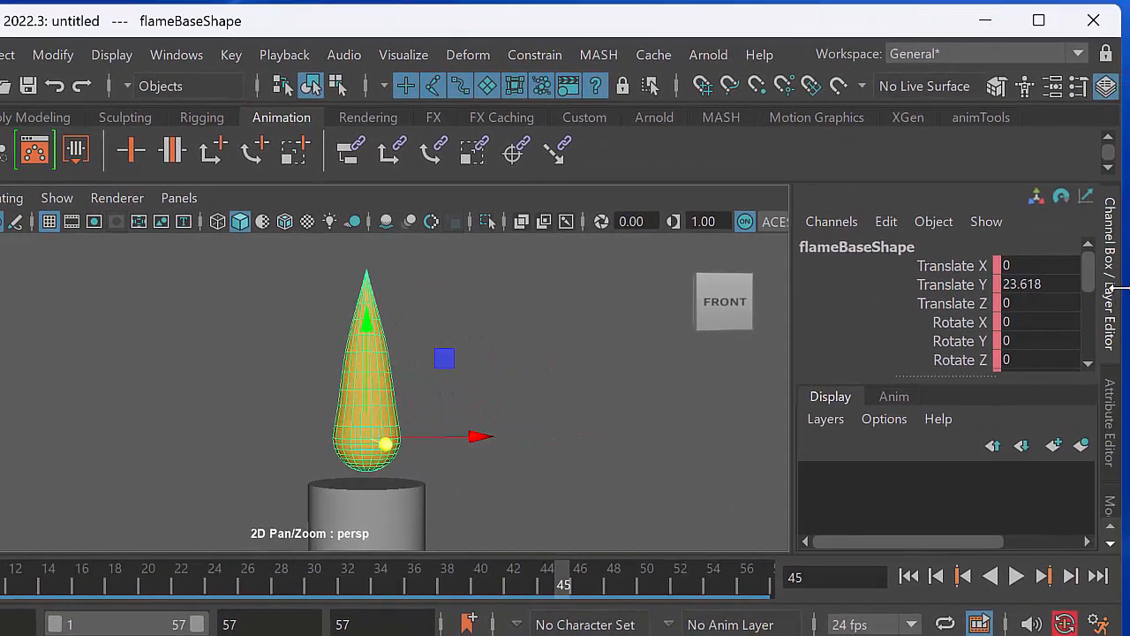
click(1114, 289)
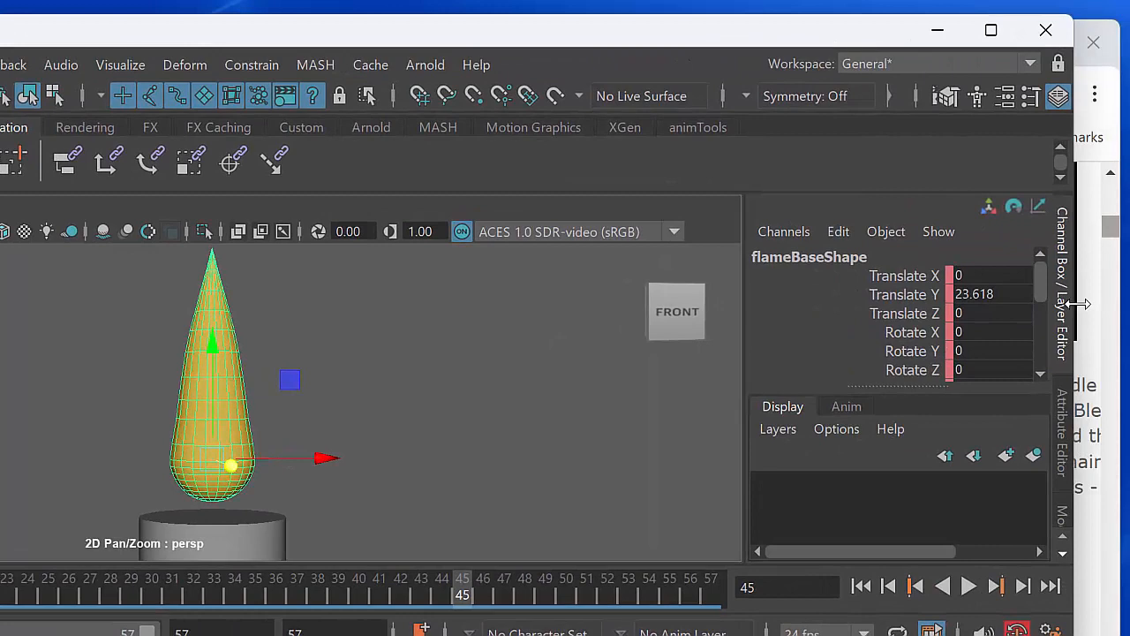
drag(1077, 303, 1129, 304)
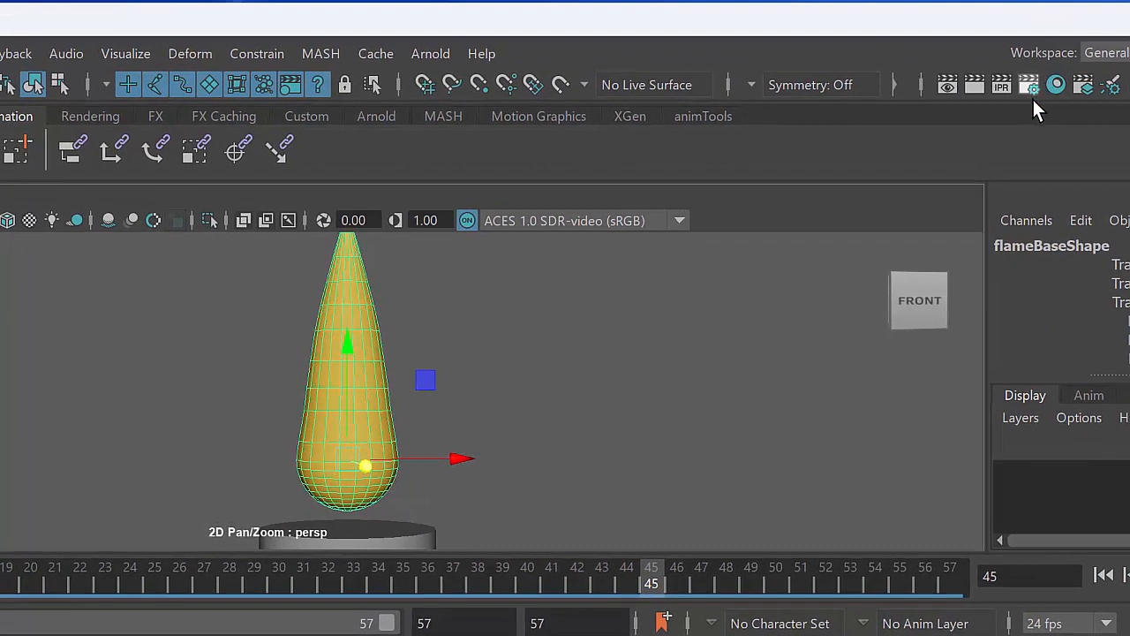
Step: Set the renderer to Maya Software and render the current frame to check the flame's glow
click(1032, 96)
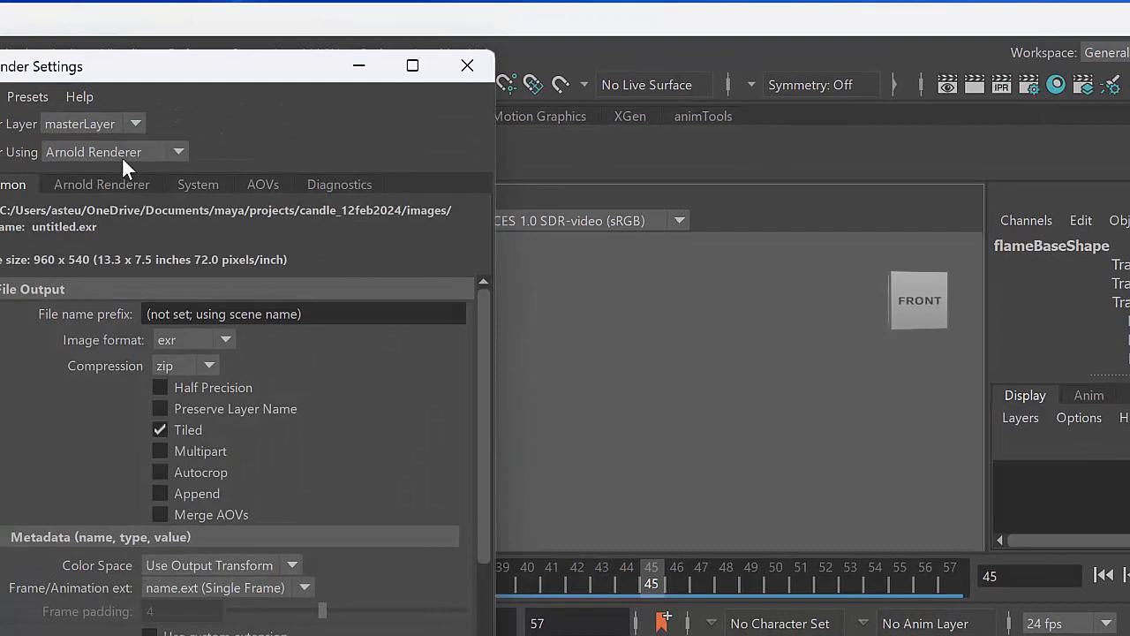
click(122, 154)
click(133, 174)
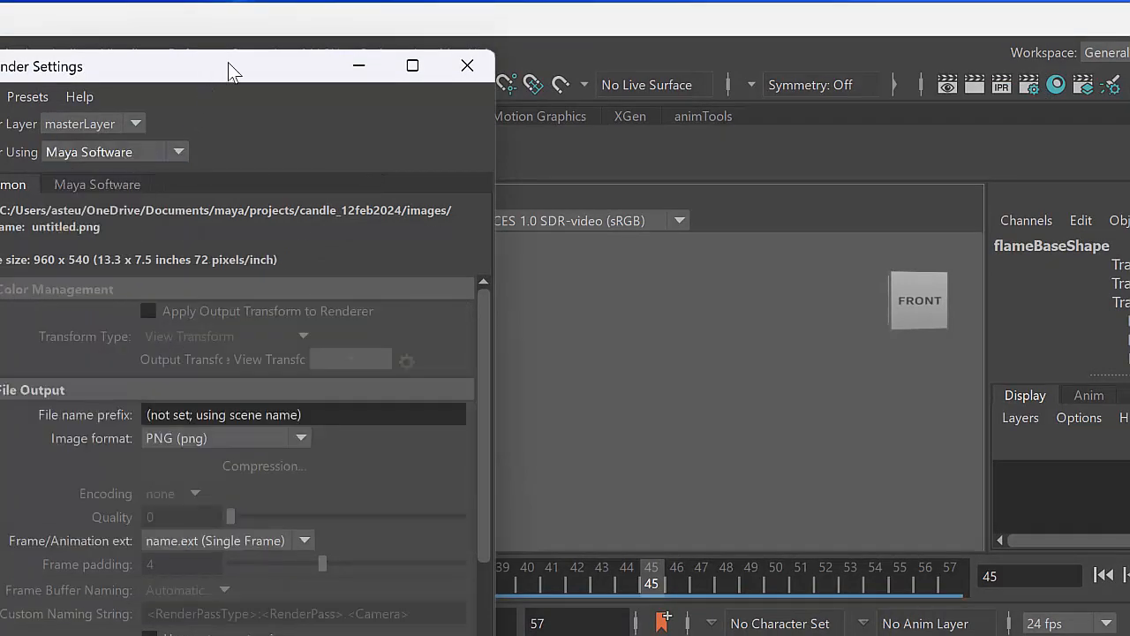
drag(227, 62, 545, 224)
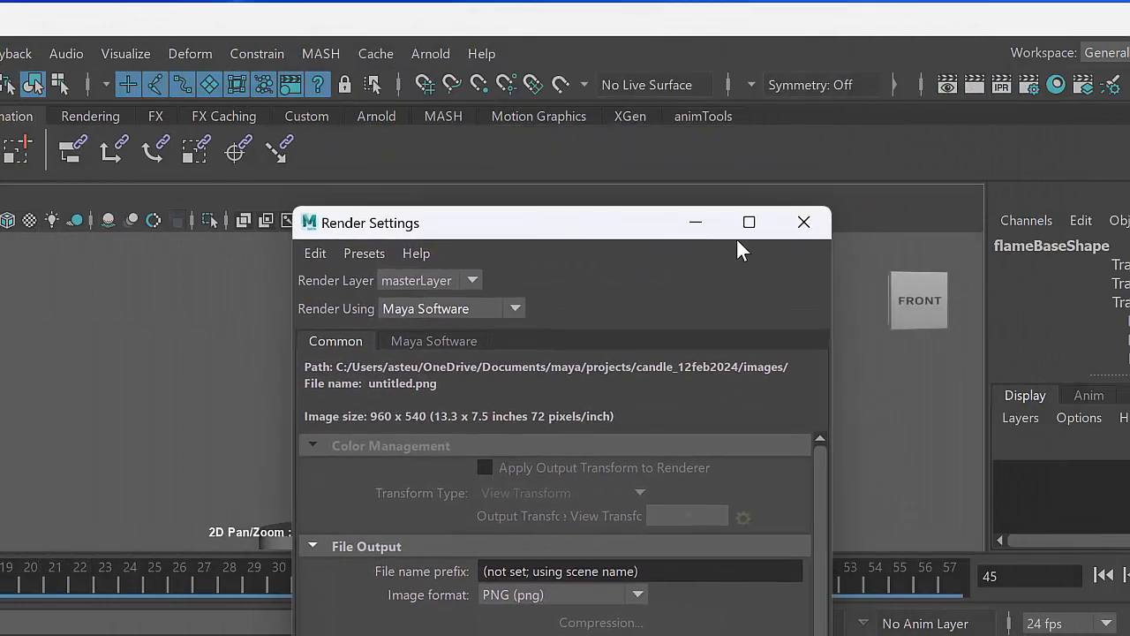
click(803, 221)
click(975, 84)
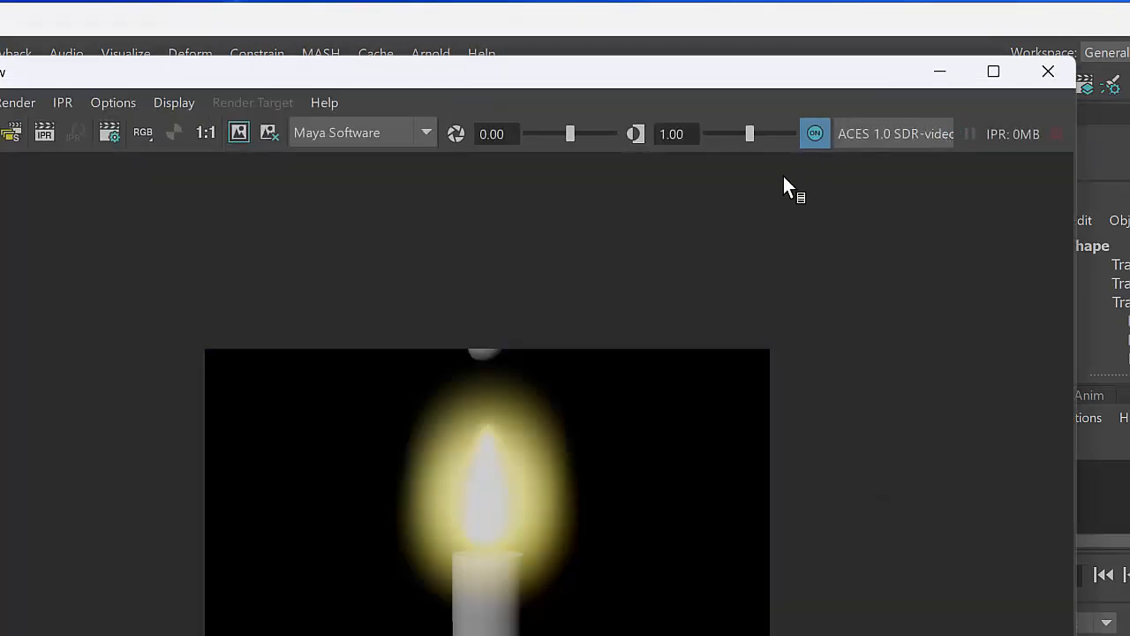
click(1047, 70)
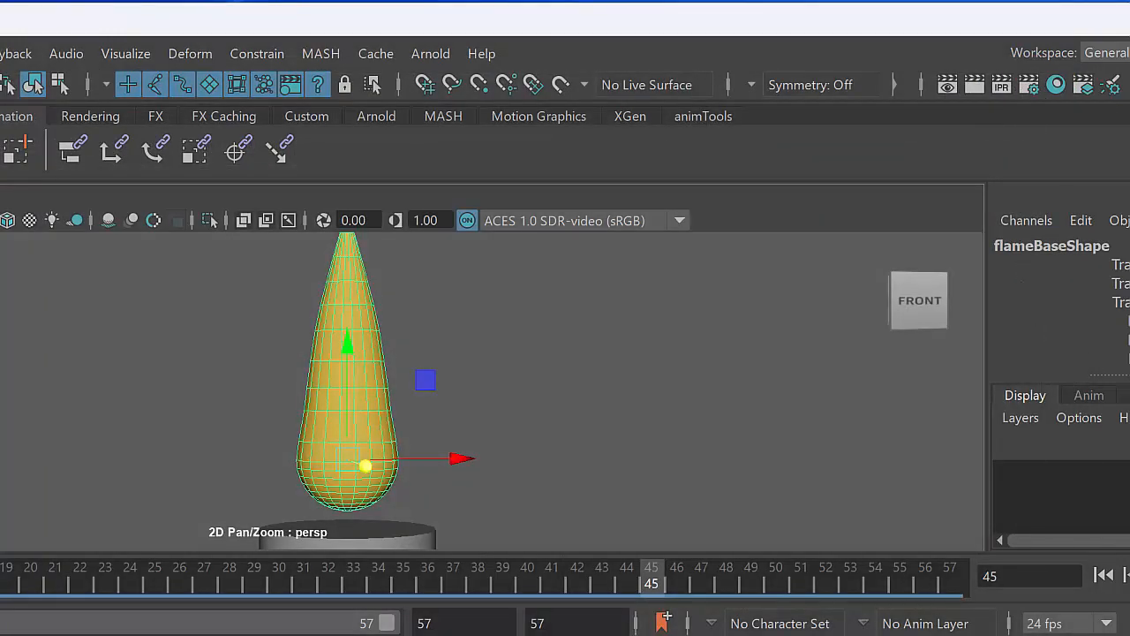
Step: Narrow the program window and bring back the attributes of the flame's lambert2 material
key(ctrl+space)
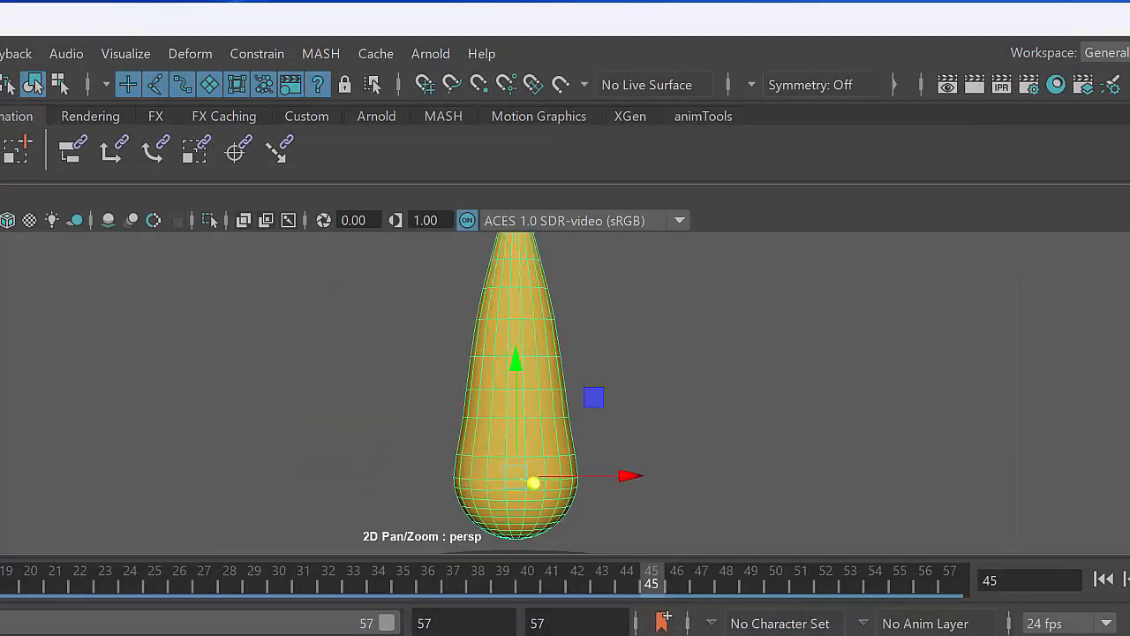
drag(1129, 450, 1127, 450)
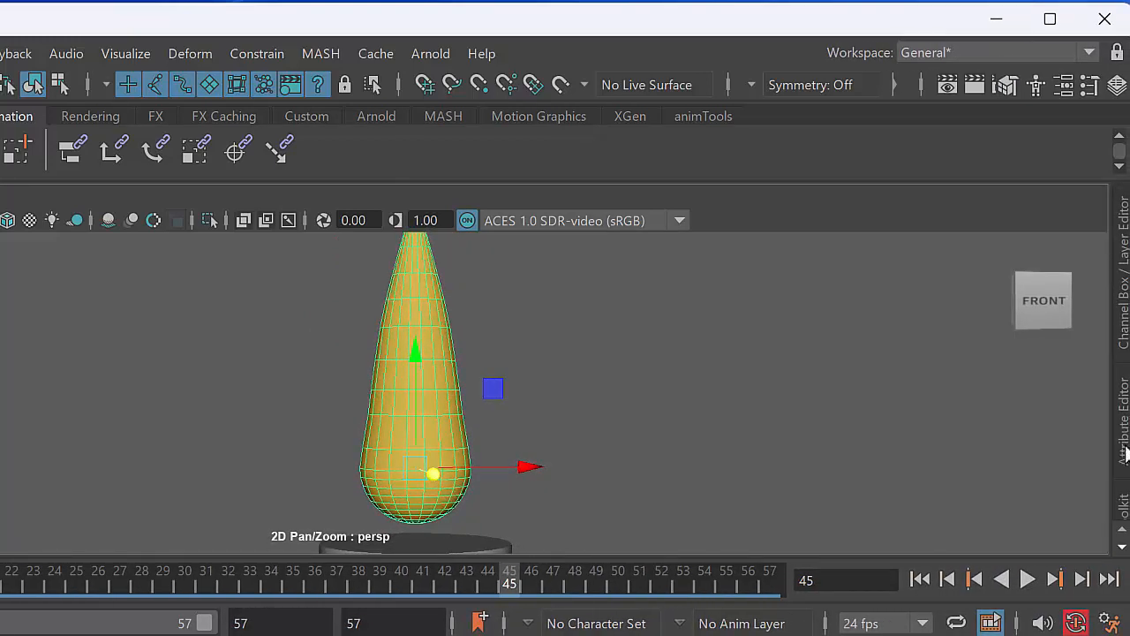
click(1124, 432)
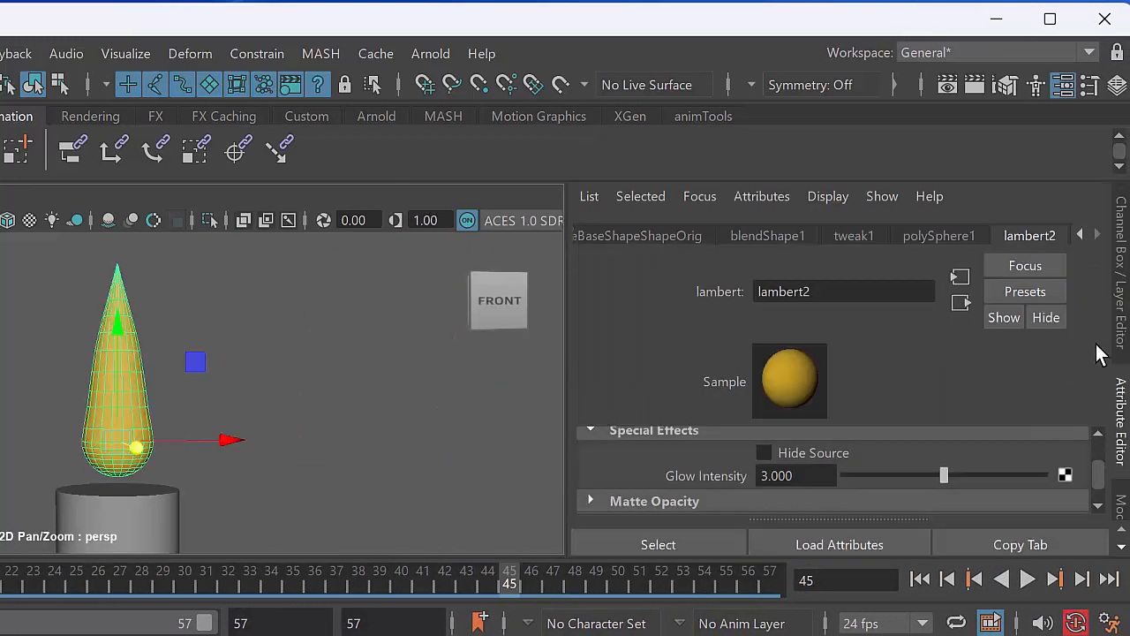
Step: Set the glow intensity of the flame's lambert2 material to 1 and render the current frame to check the glow
drag(792, 475, 741, 475)
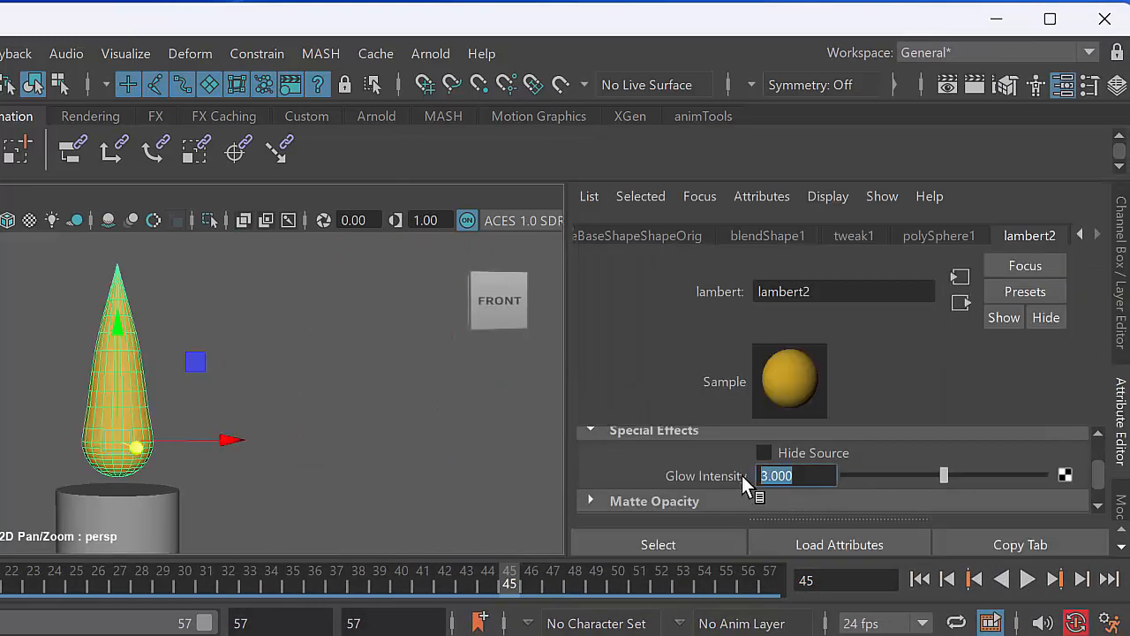
text(1)
key(Return)
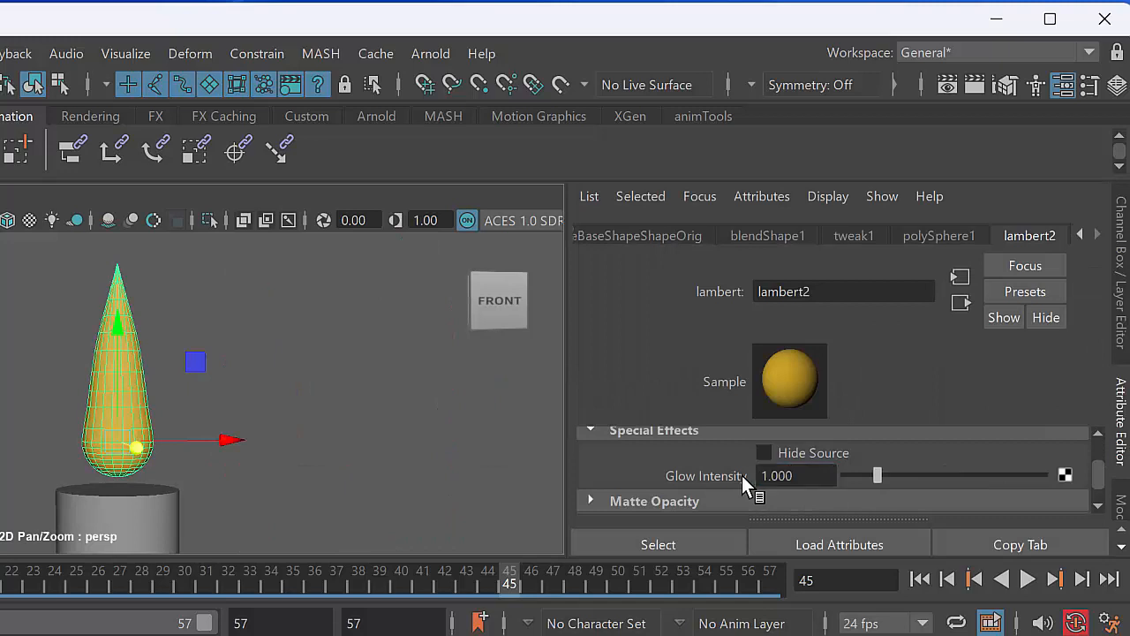
click(974, 89)
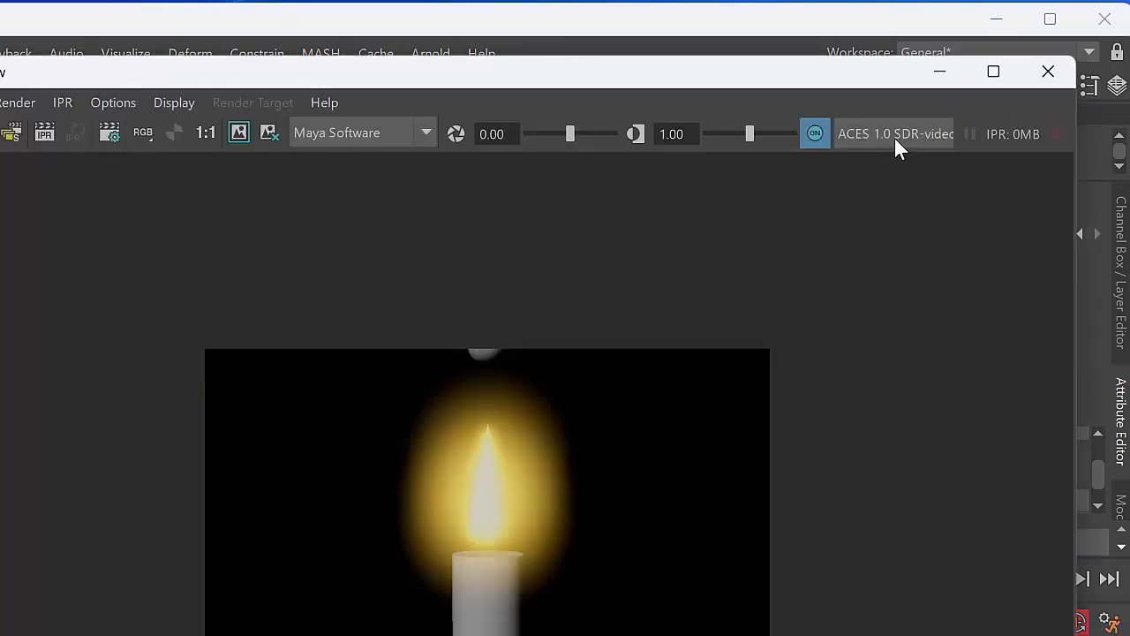
click(1049, 75)
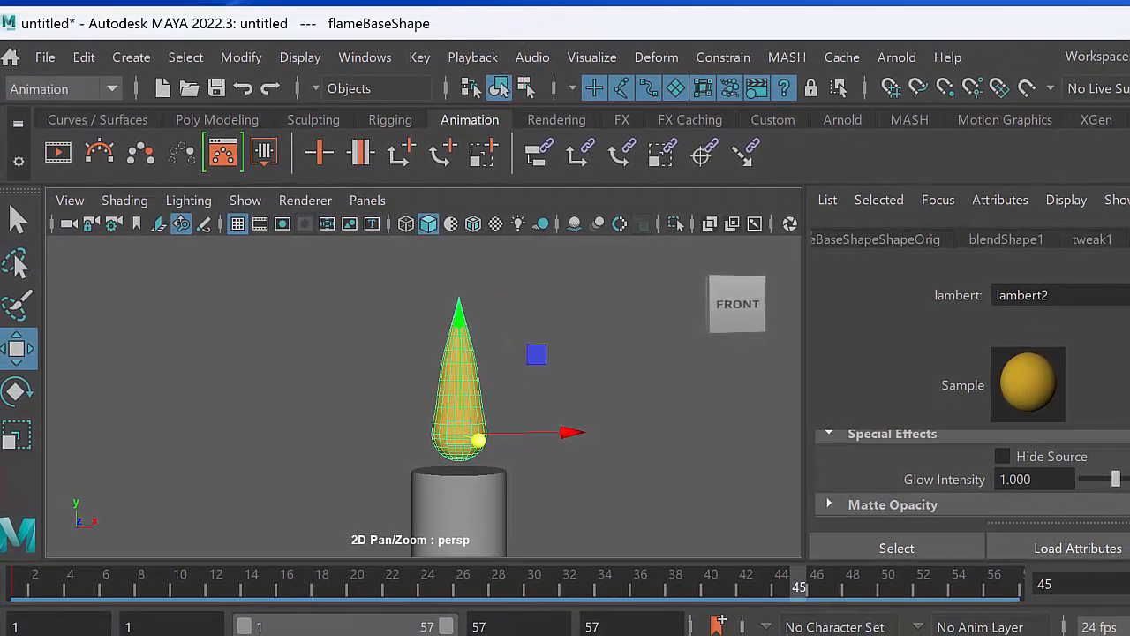
Step: Create a new camera and rename it shotCamera
drag(1129, 277, 1126, 277)
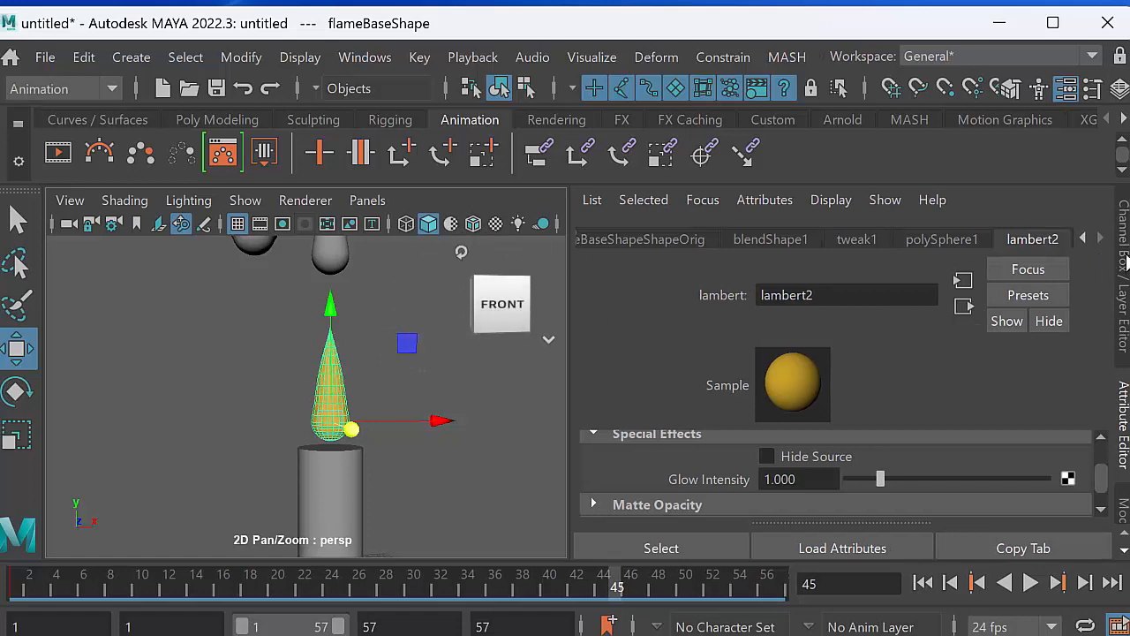
click(1124, 265)
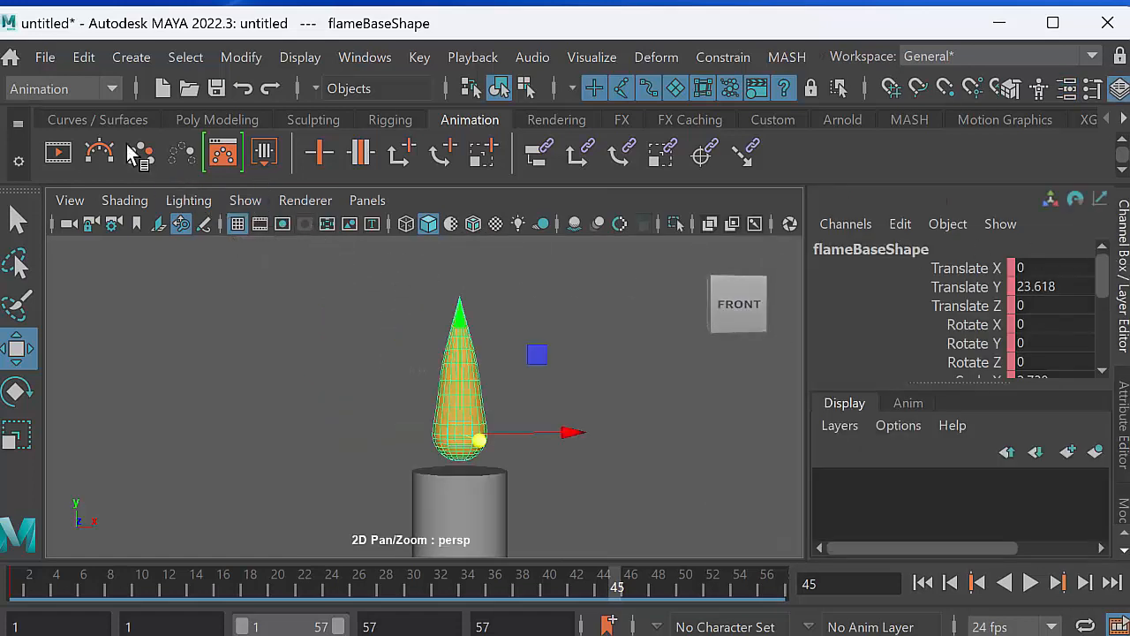
click(128, 56)
mouse_move(205, 218)
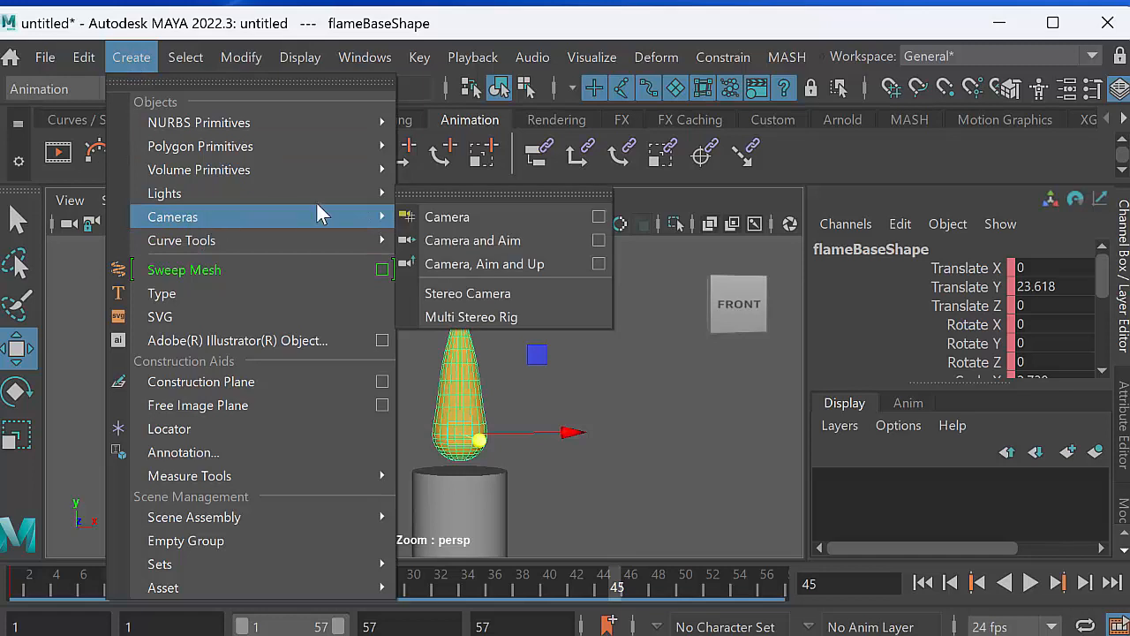
click(430, 216)
double_click(881, 255)
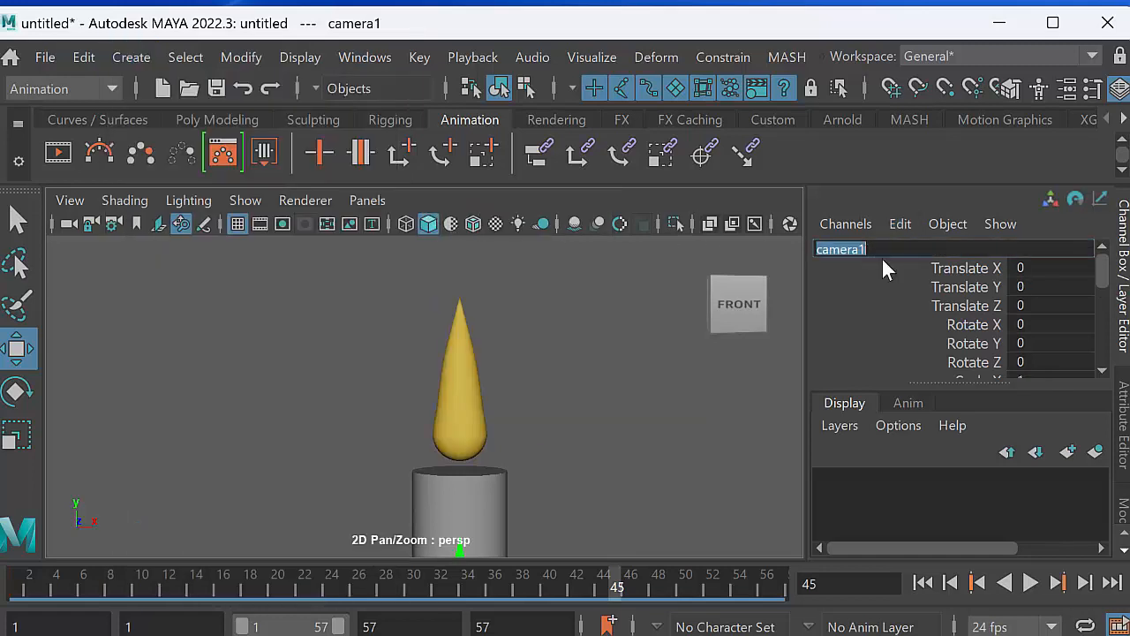
text(shot)
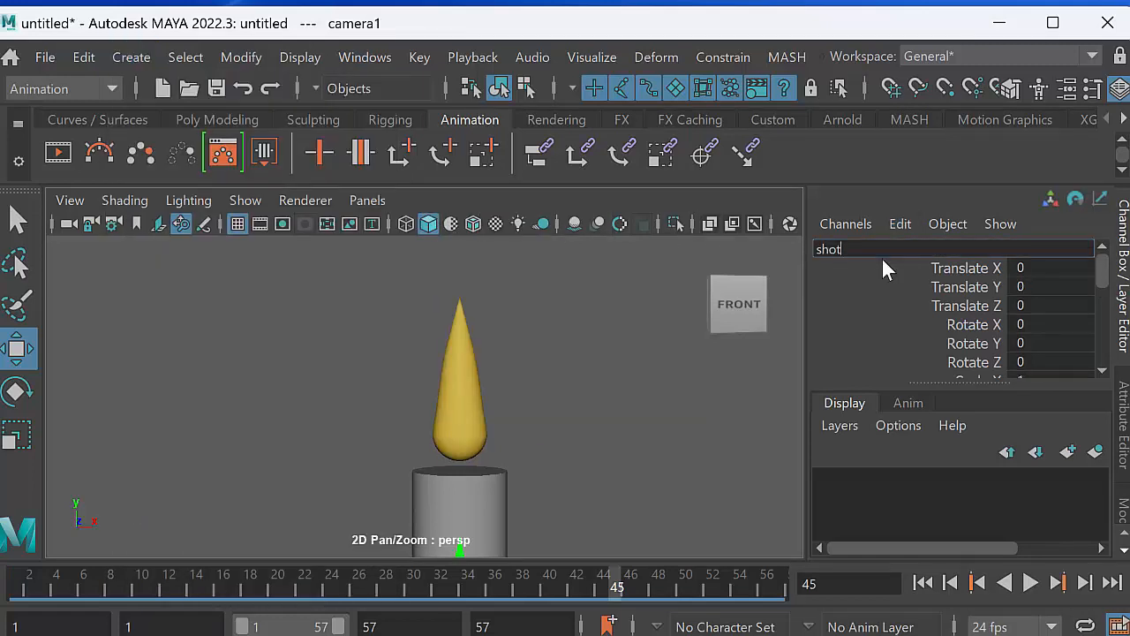
text(Camera)
key(Return)
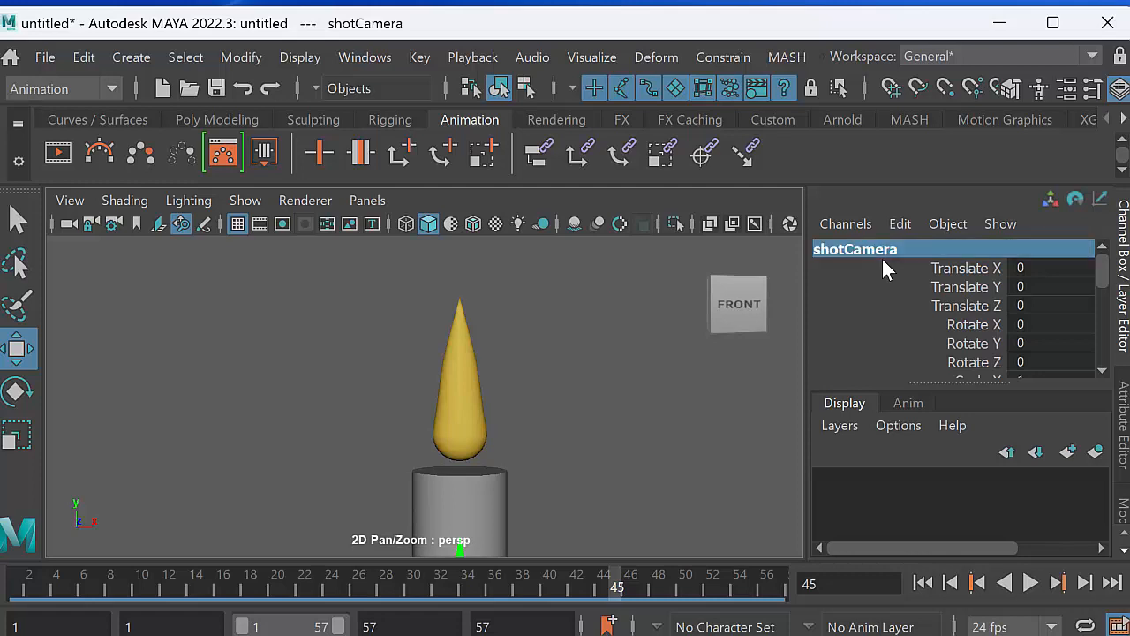
Step: Look through shotCamera and pull it back and around until the whole candle is seen from an angled, slightly raised view
click(376, 204)
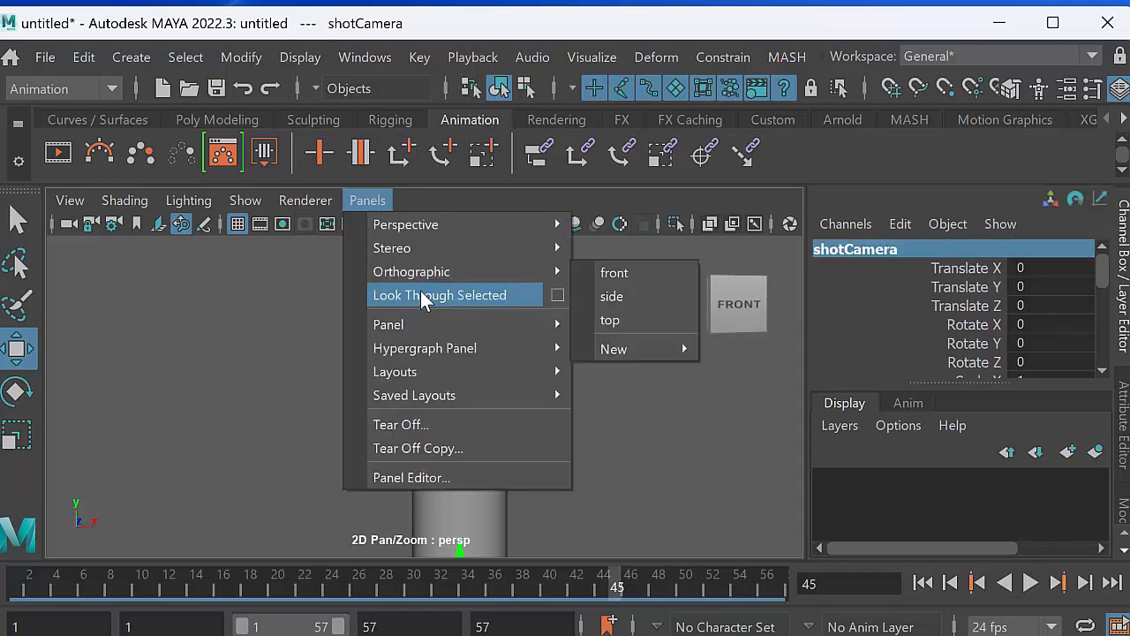
click(418, 291)
scroll(464, 389, down, 8)
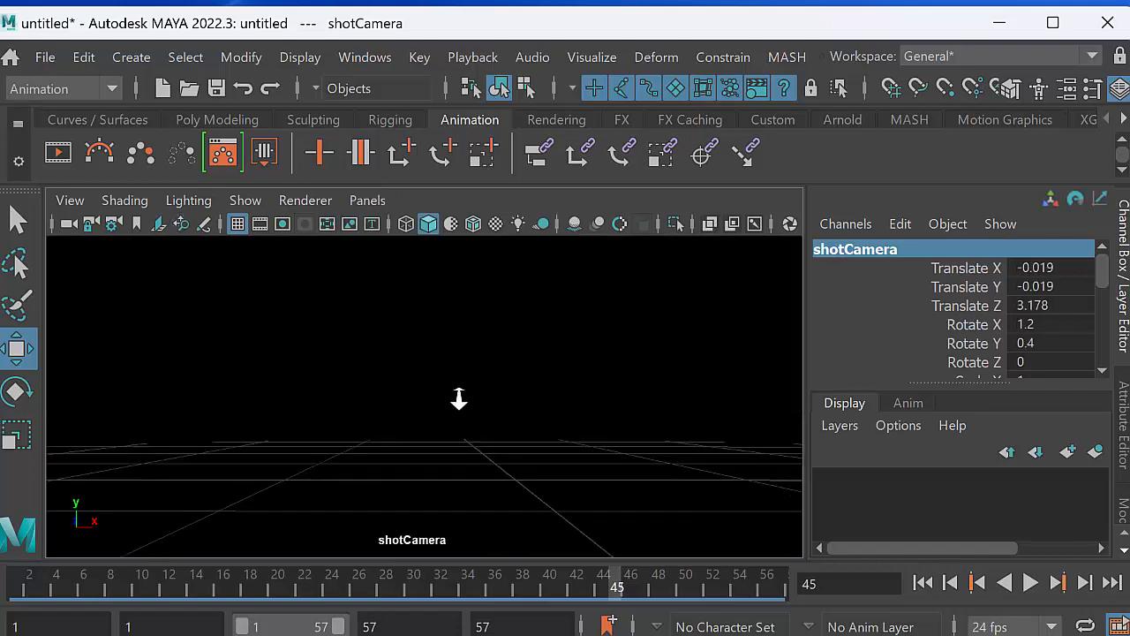
scroll(416, 371, down, 10)
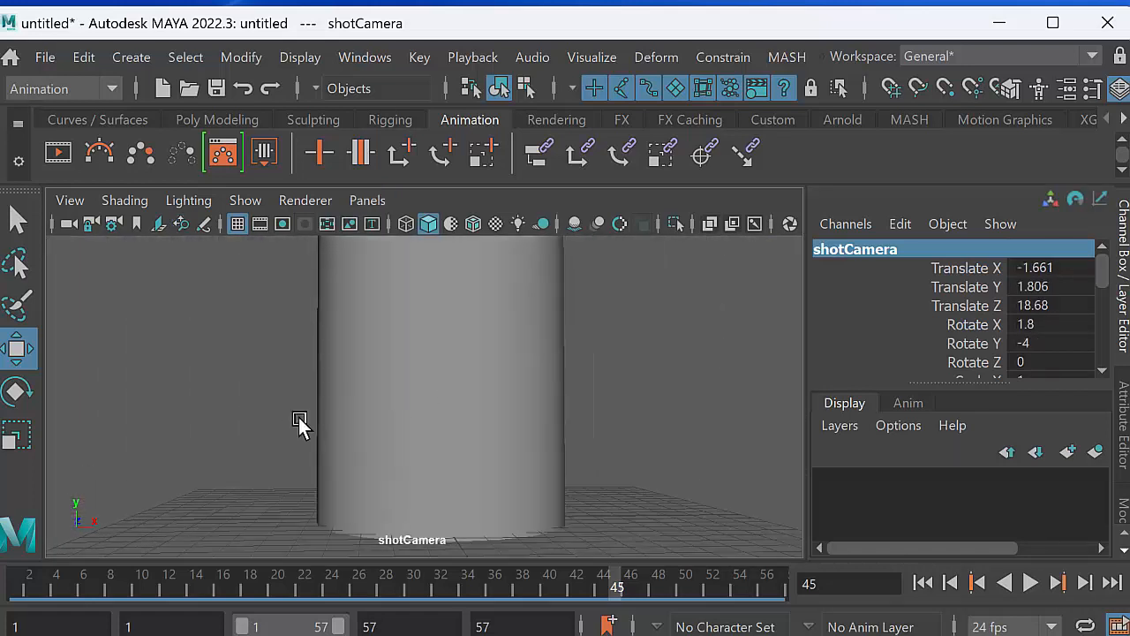
scroll(388, 441, down, 8)
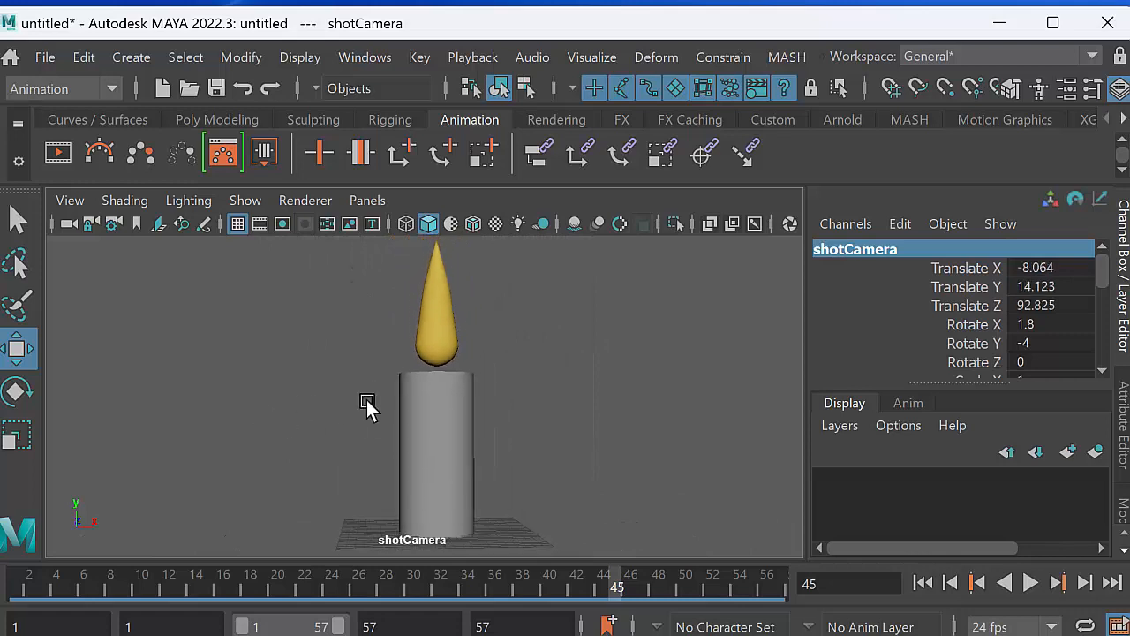
scroll(371, 413, down, 5)
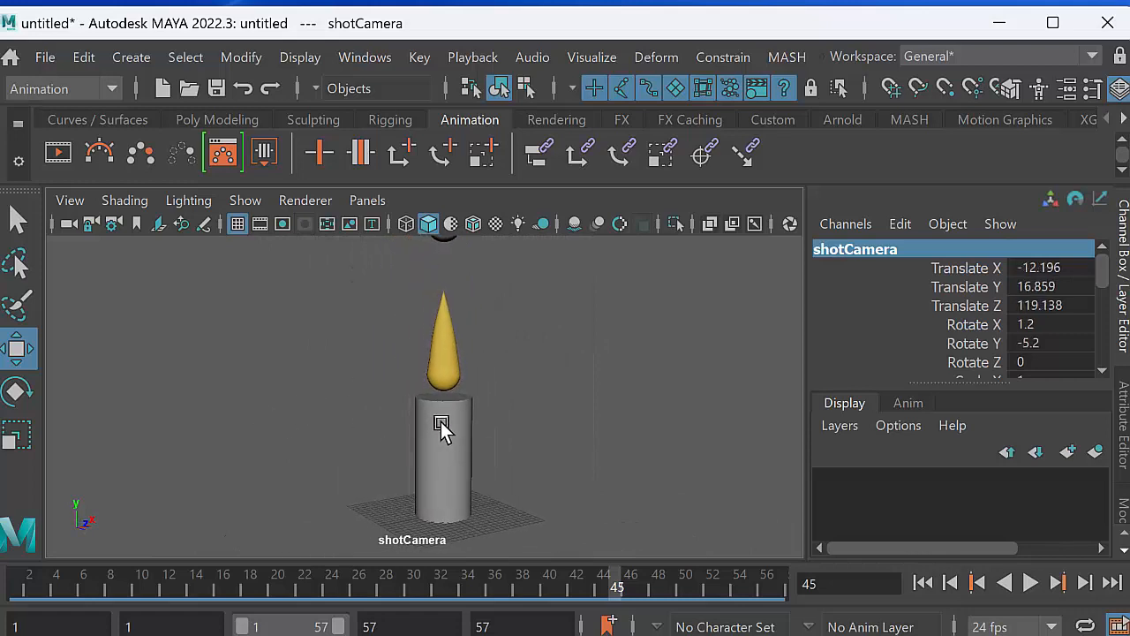
alt+drag(441, 429, 396, 344)
Step: Show the resolution gate for shotCamera and adjust the camera so the candle and flame fit inside the gate
double_click(282, 224)
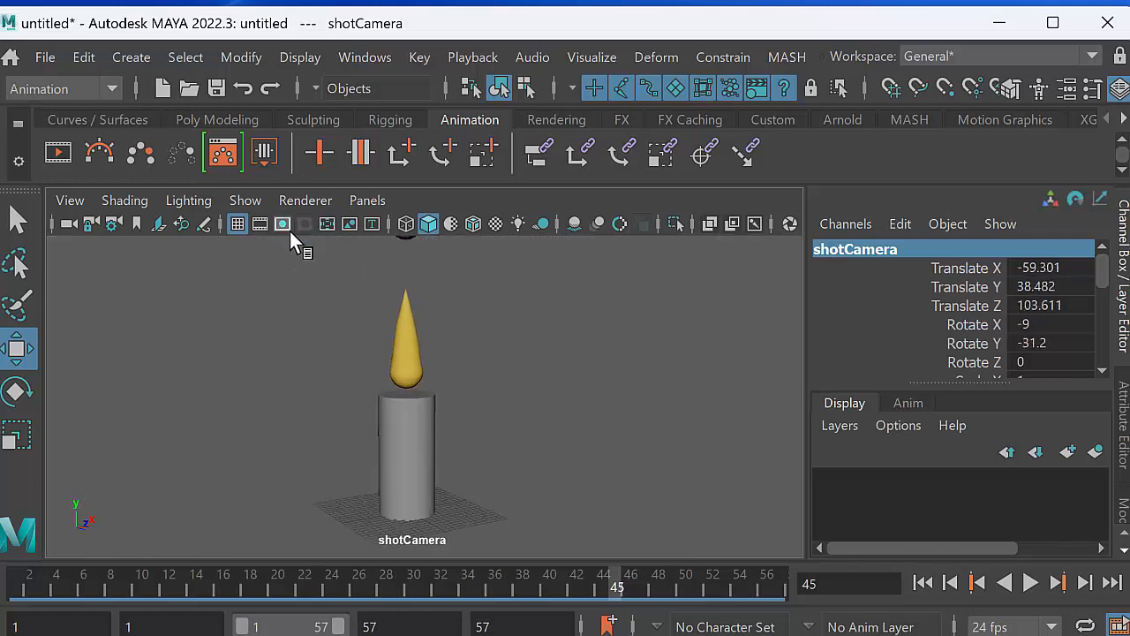
click(278, 223)
alt+middle_drag(404, 388, 383, 411)
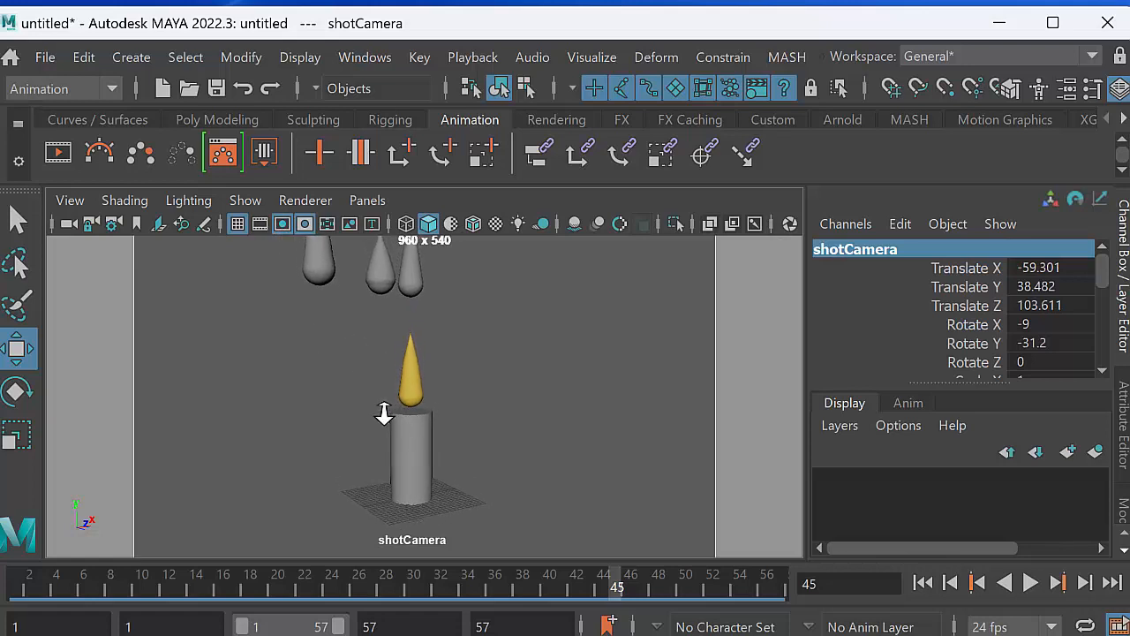
alt+right_drag(383, 411, 411, 386)
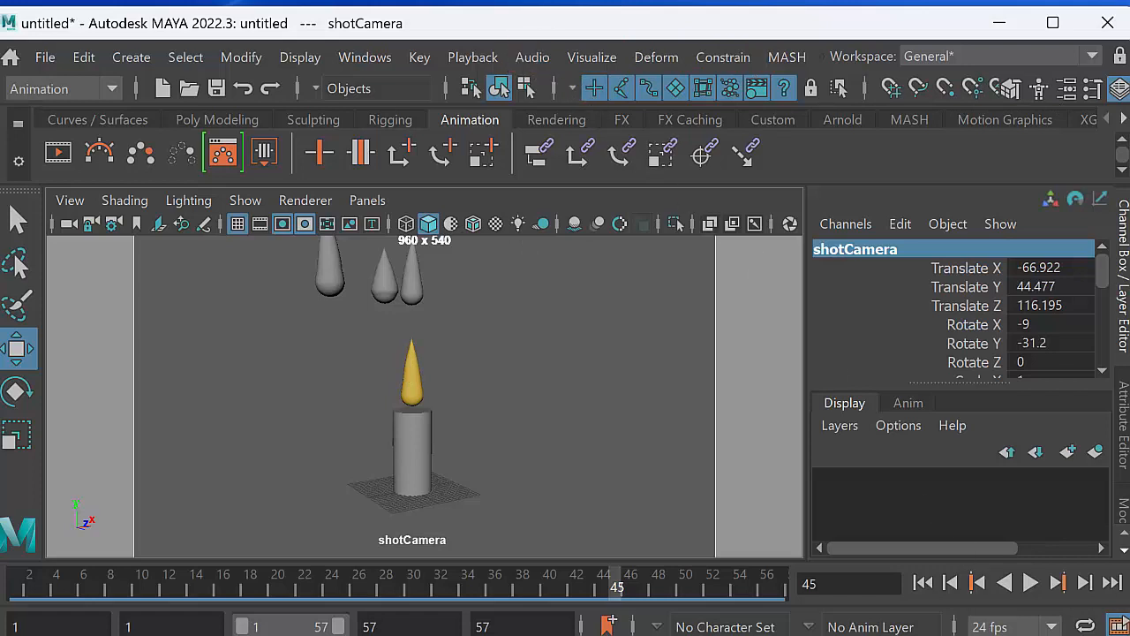
Step: Switch to the Rendering menu set and open the Render Settings, moved up so the file output options are accessible
key(F6)
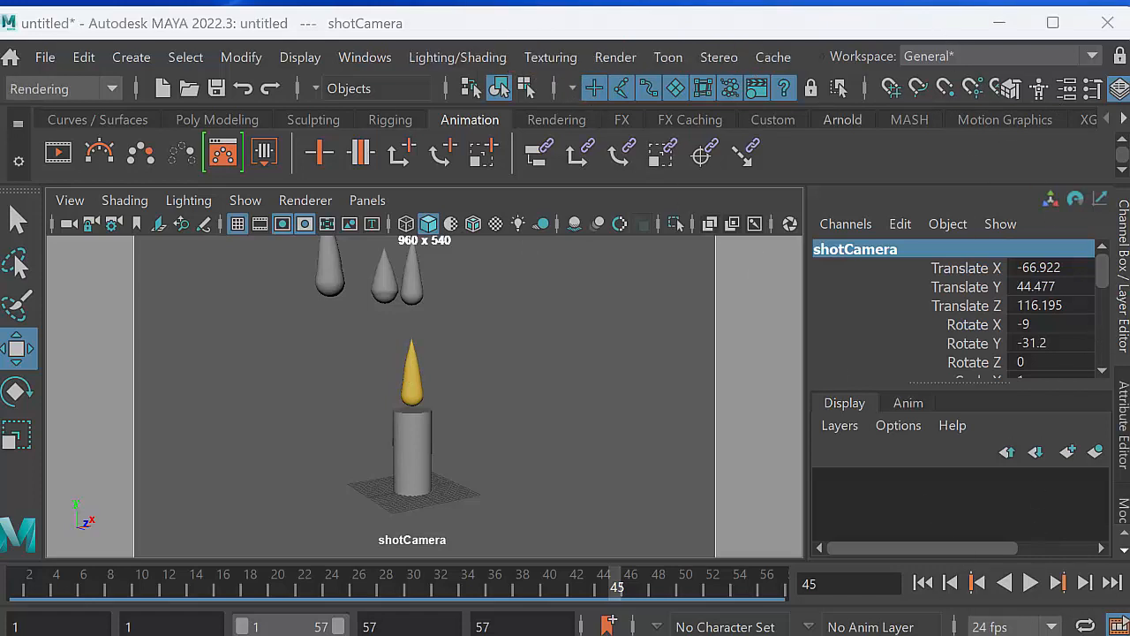
click(108, 88)
click(93, 209)
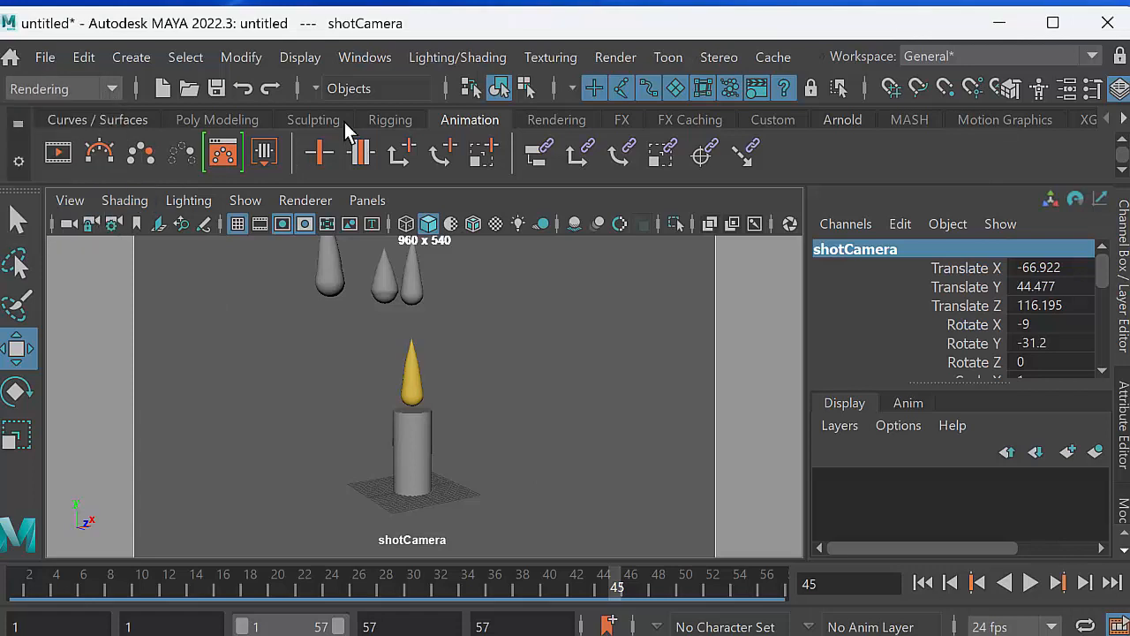
click(615, 57)
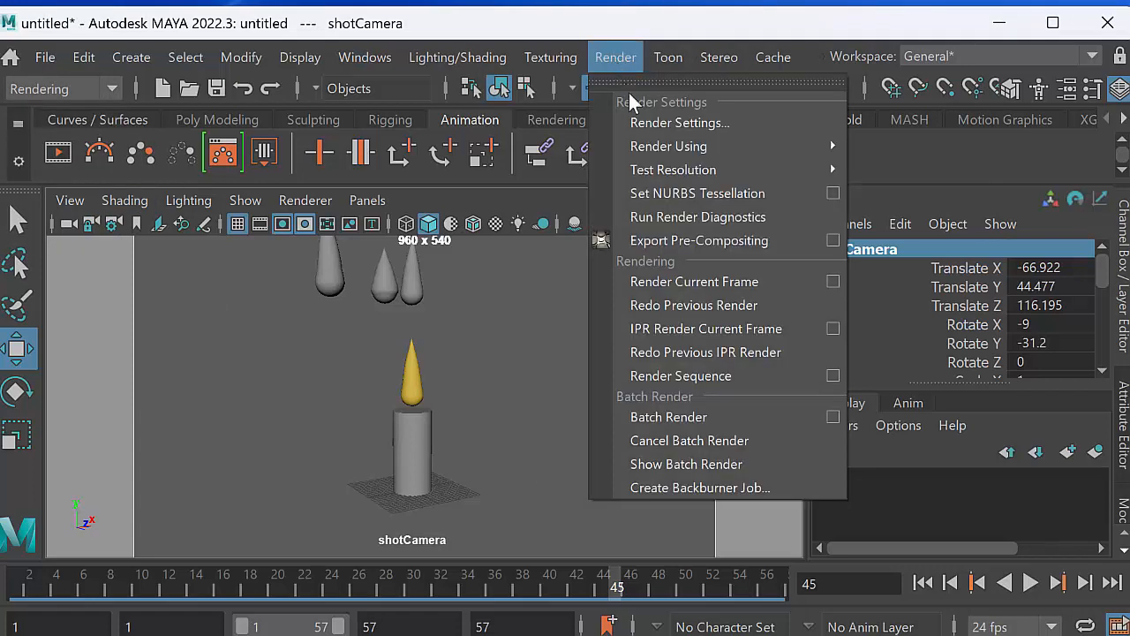
click(664, 123)
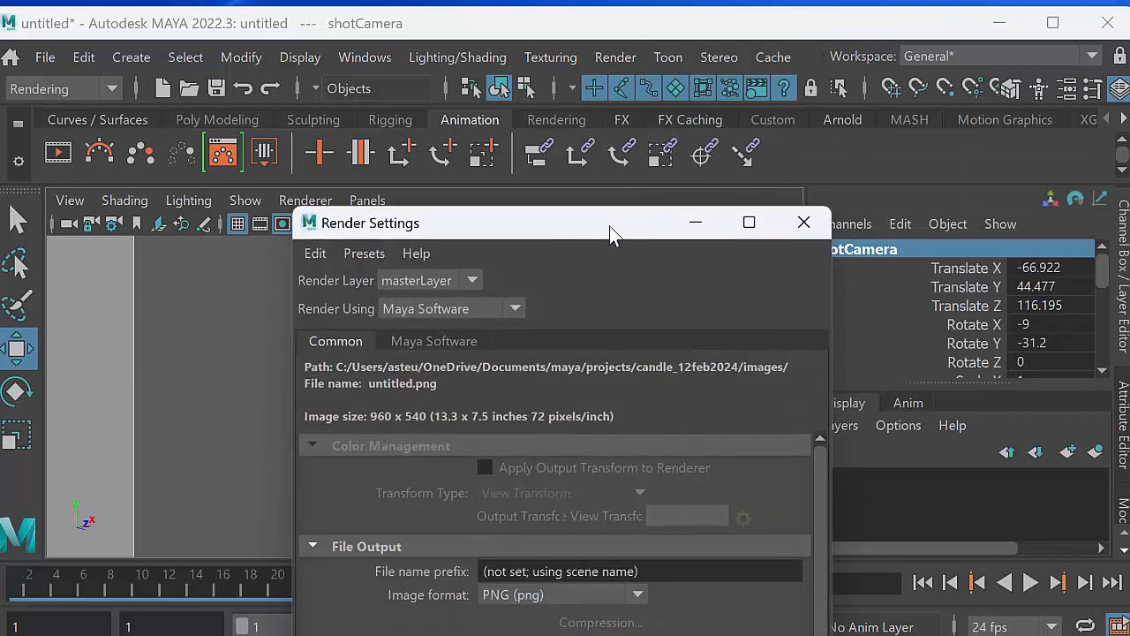
drag(609, 226, 645, 75)
Step: Set the render output's image format to JPEG (jpg) and its frame/animation extension to name.#.ext
click(600, 445)
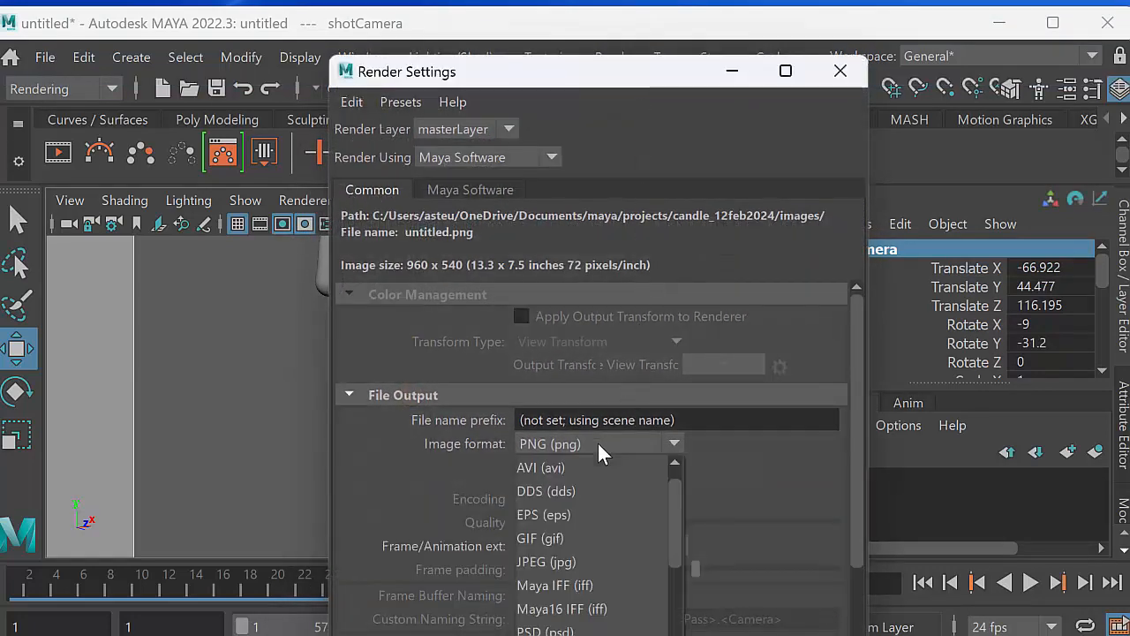
click(602, 560)
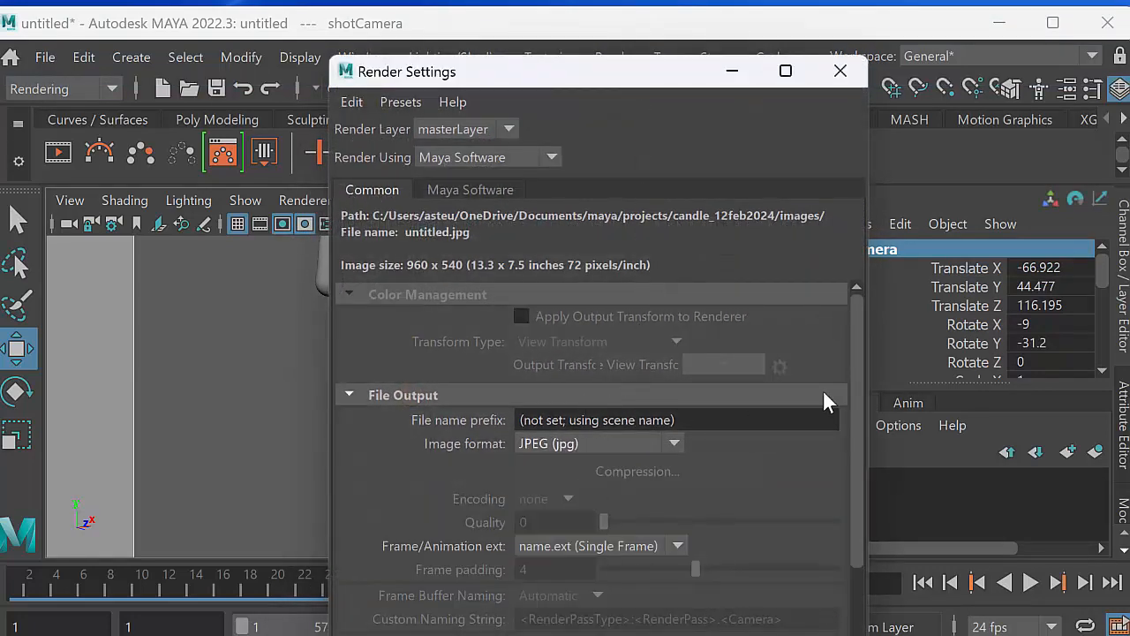
drag(855, 396, 858, 457)
click(658, 422)
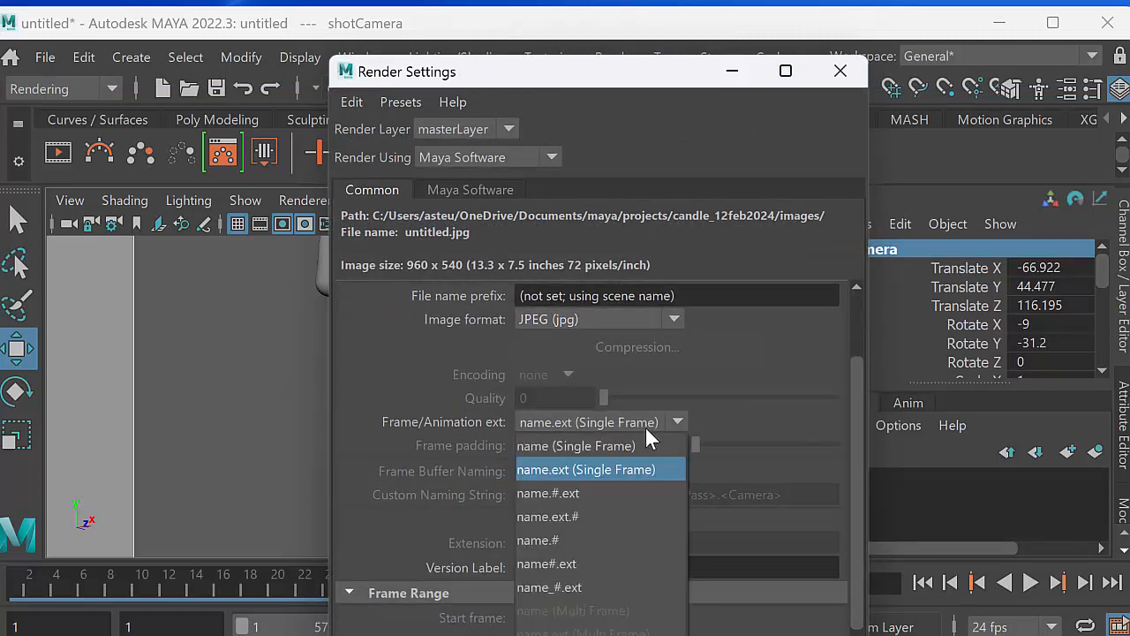
click(623, 494)
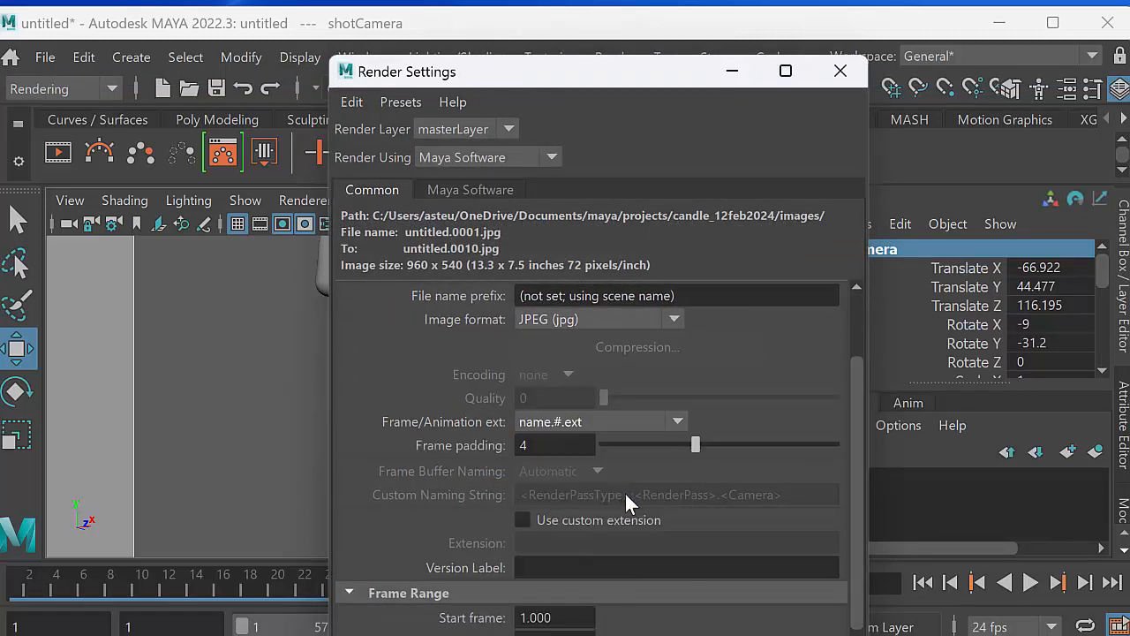
Step: Set the end frame of the render's frame range to 49
drag(850, 370, 855, 451)
click(547, 456)
drag(547, 452, 494, 462)
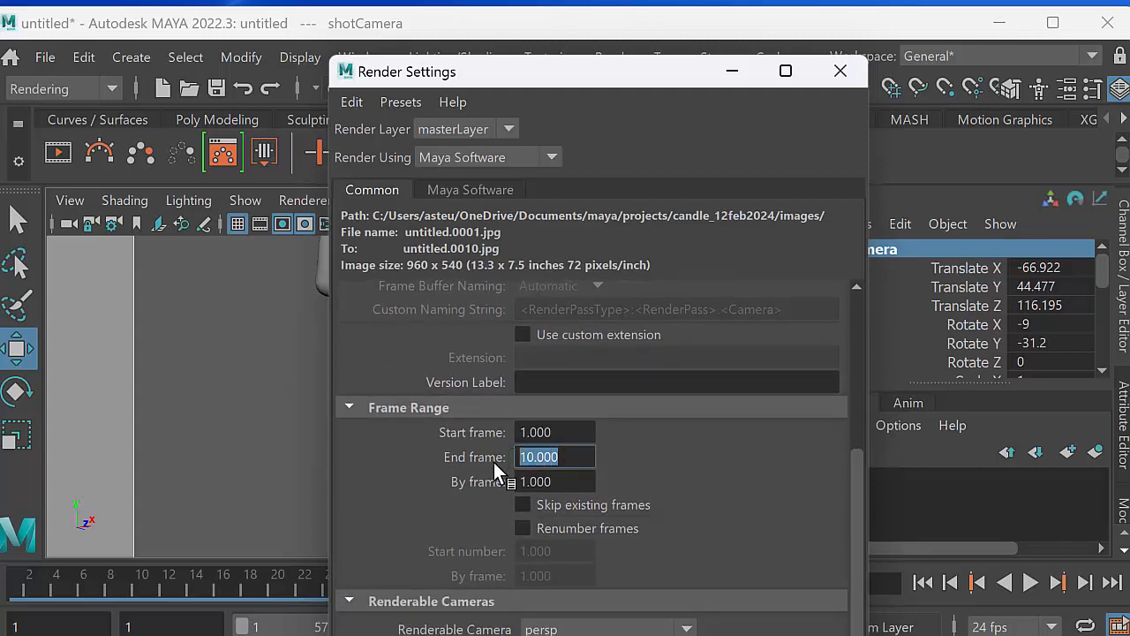
text(49)
key(Return)
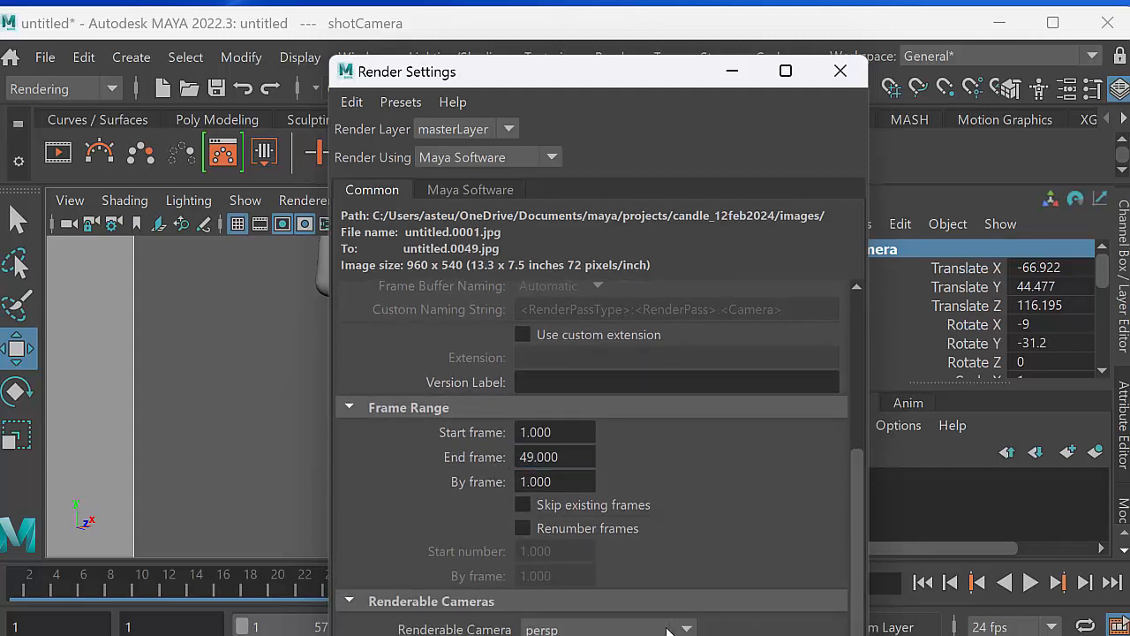
Step: Make shotCamera the renderable camera and set the image size preset to HD 720
click(608, 632)
drag(854, 495, 861, 604)
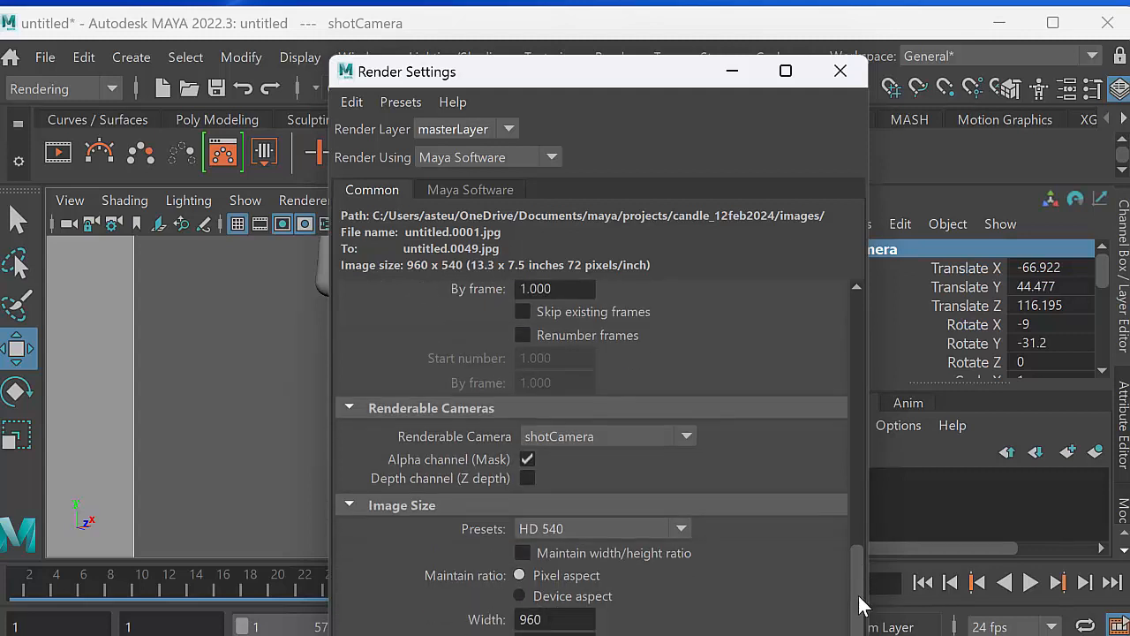
click(634, 529)
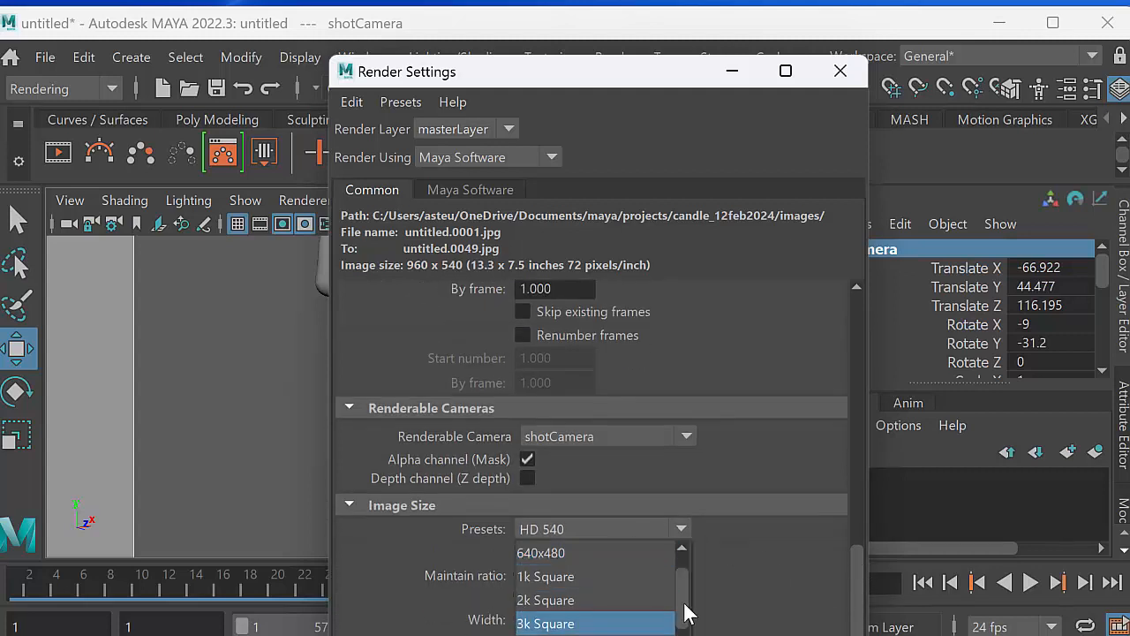
scroll(601, 618, down, 3)
scroll(596, 609, down, 1)
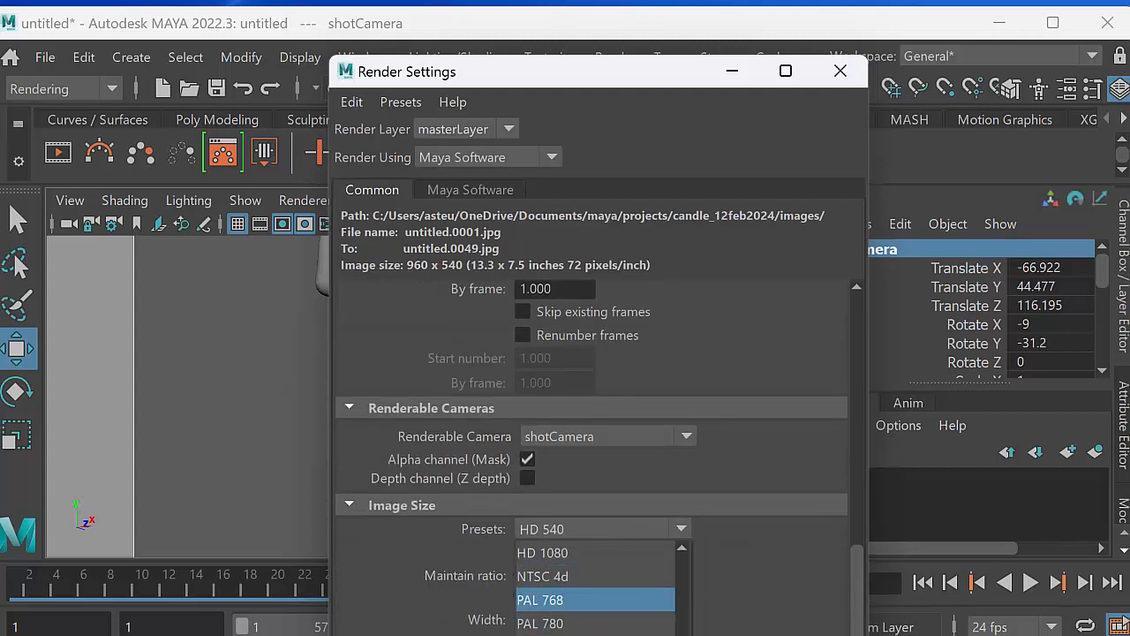
scroll(618, 609, up, 2)
click(653, 599)
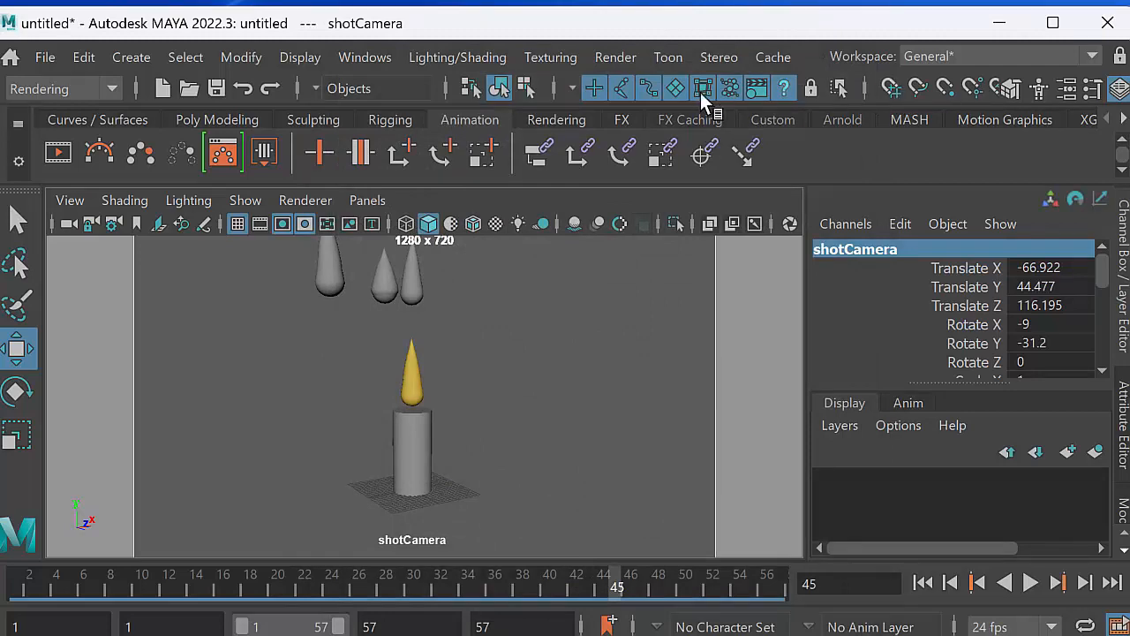
Step: Reopen the Render Settings to review the output path, frame range, camera and image size, and close them again
click(616, 56)
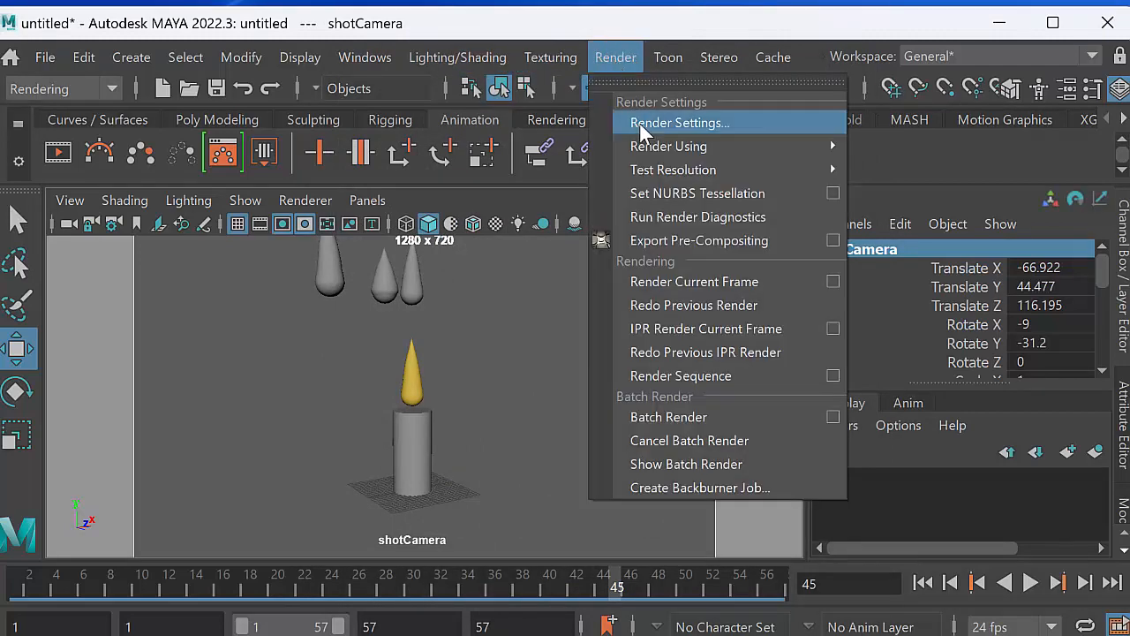
click(671, 123)
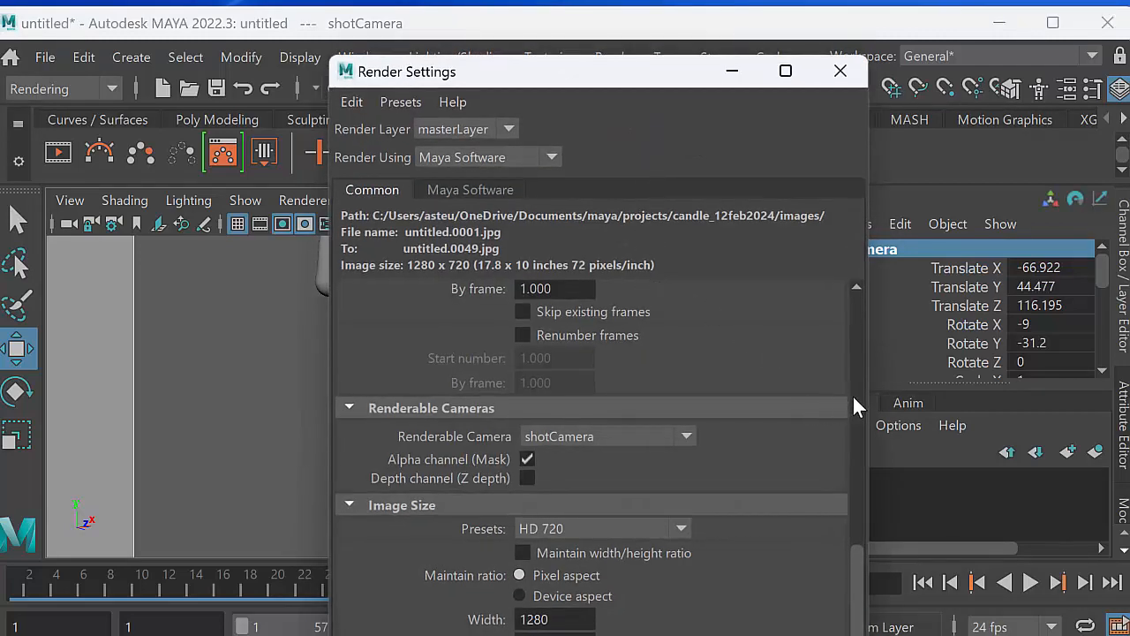
click(837, 71)
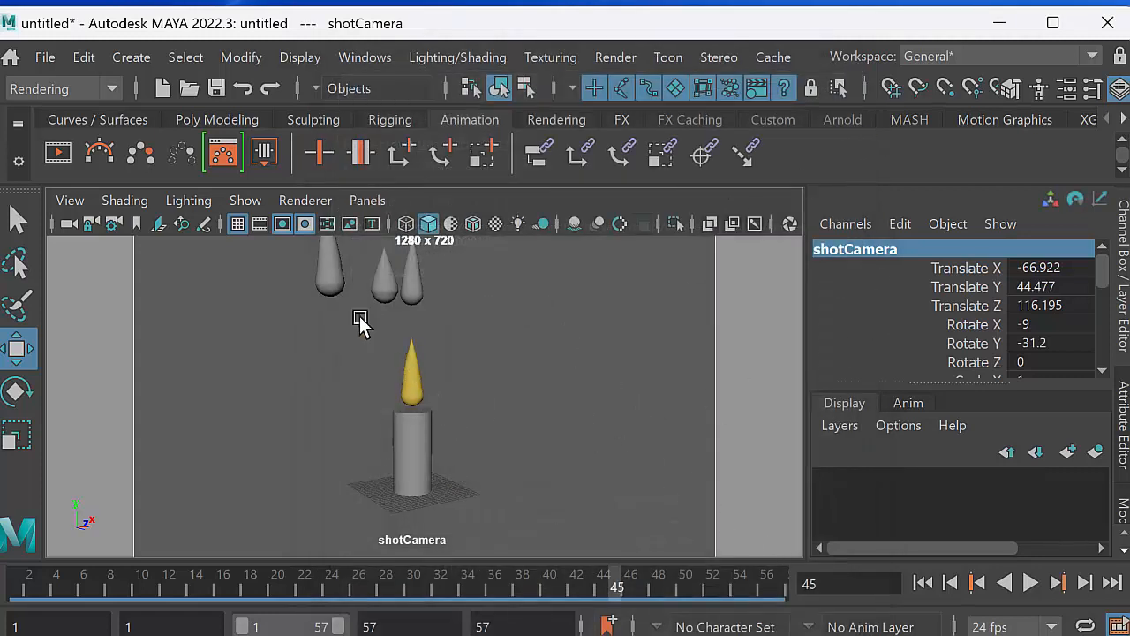
Step: Raise targetShape1, targetShape2 and targetShape3 together to about 101.9 in Translate Y, above shotCamera's frame, and return the viewport to shotCamera
drag(277, 240, 442, 322)
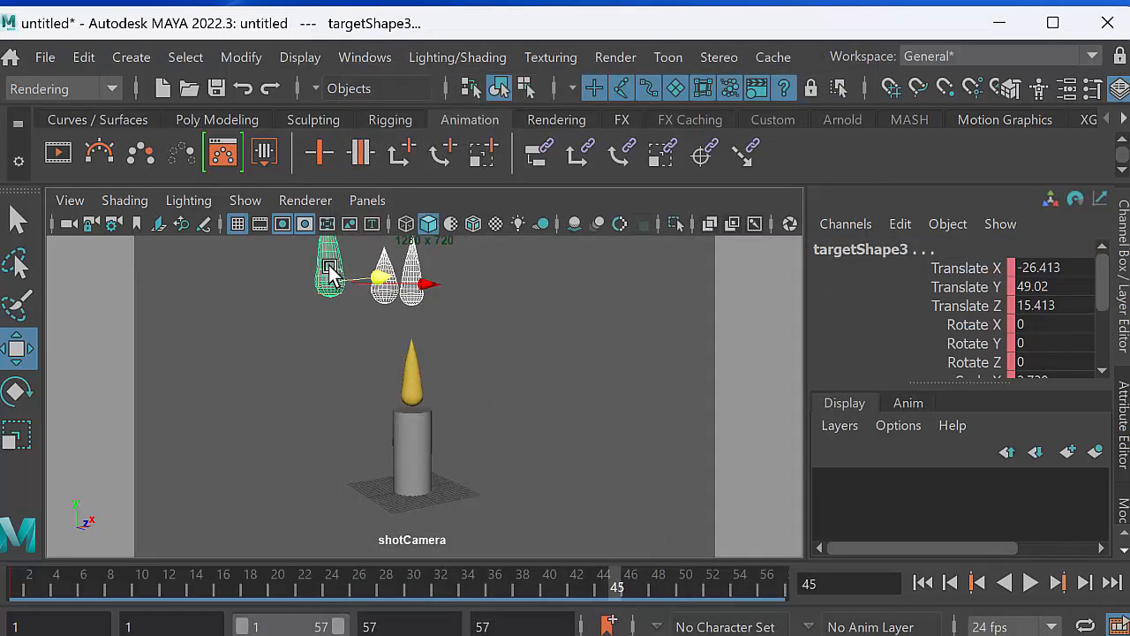
key(space)
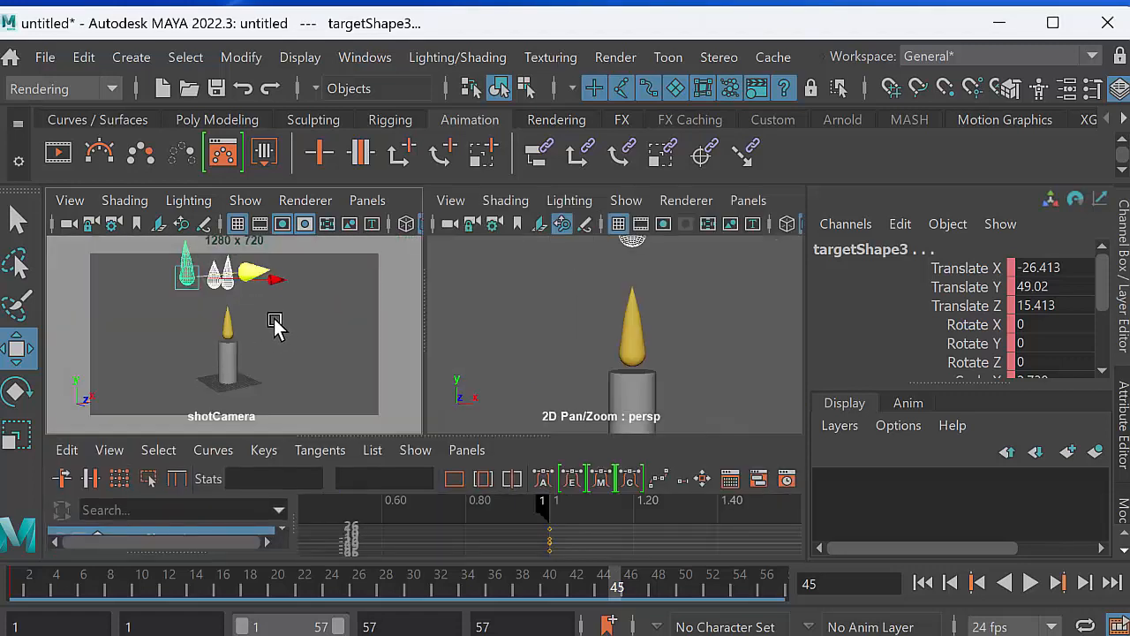
click(381, 203)
mouse_move(396, 217)
click(615, 226)
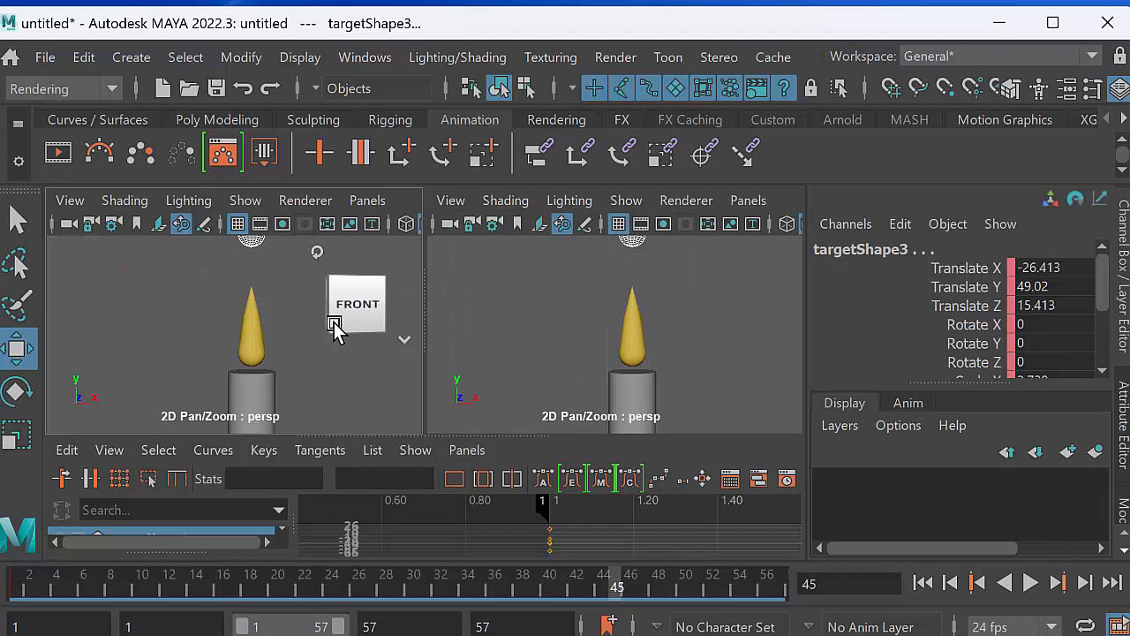
alt+right_drag(335, 342, 154, 328)
drag(217, 243, 221, 156)
key(space)
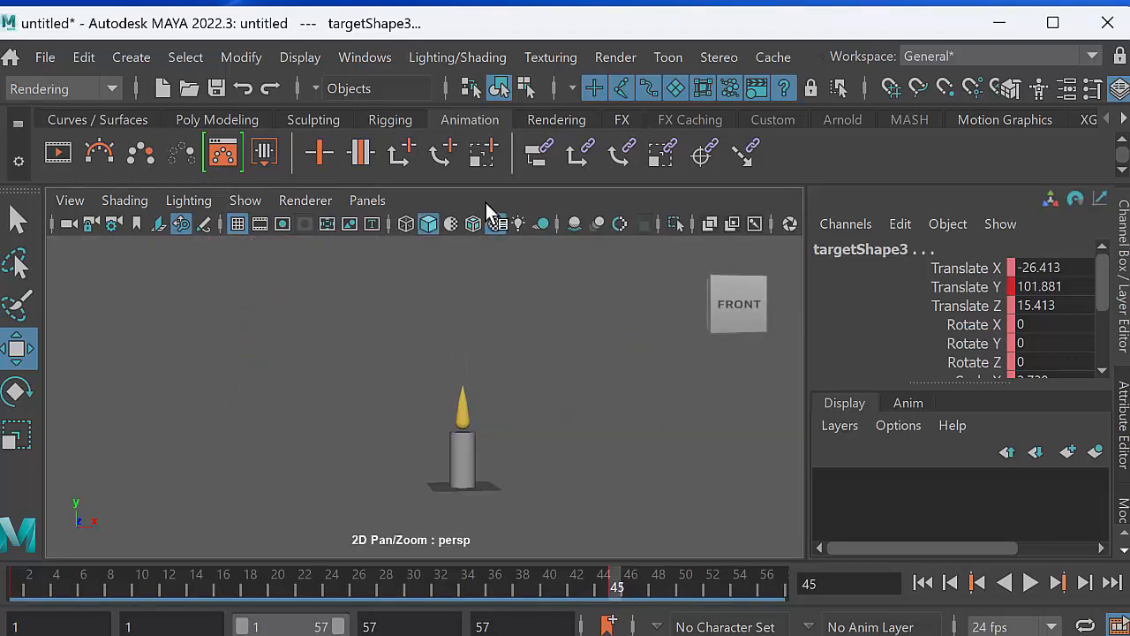
click(367, 200)
mouse_move(548, 221)
click(635, 245)
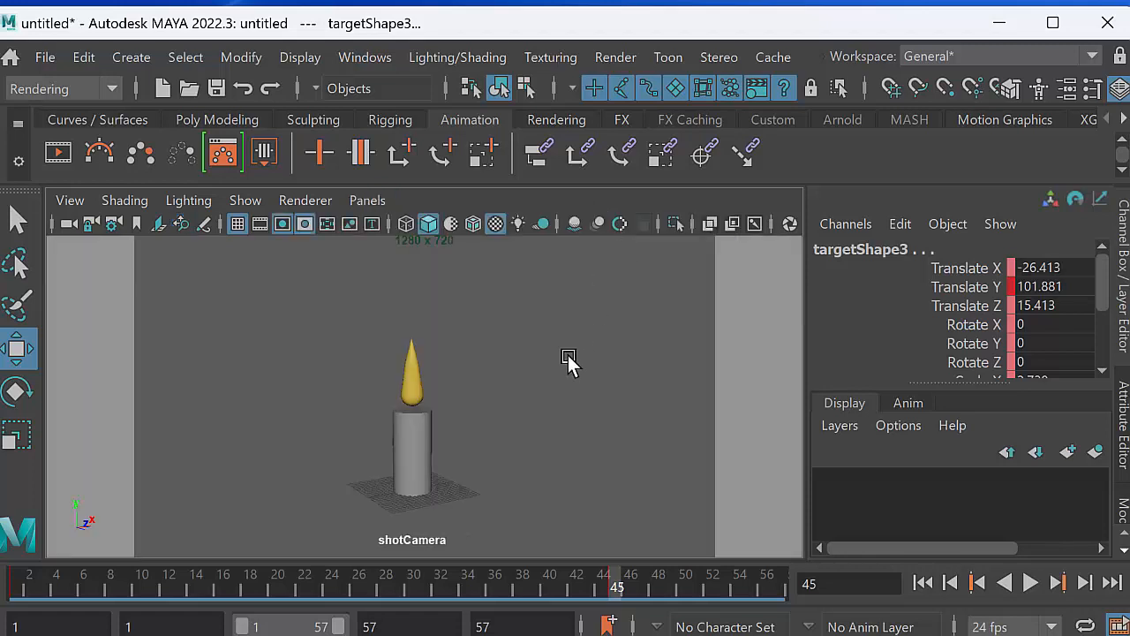
Step: Select shotCamera and move it closer to the candle, to a translation of about -43.2, 34.8, 79.1
alt+right_drag(447, 416, 472, 413)
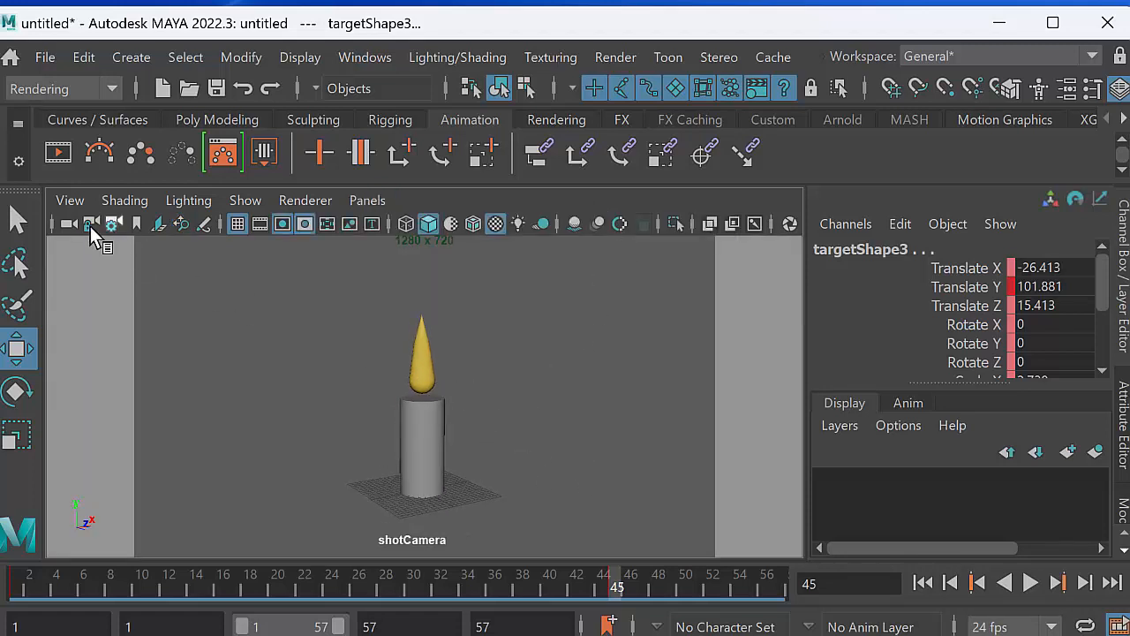
click(353, 58)
click(402, 344)
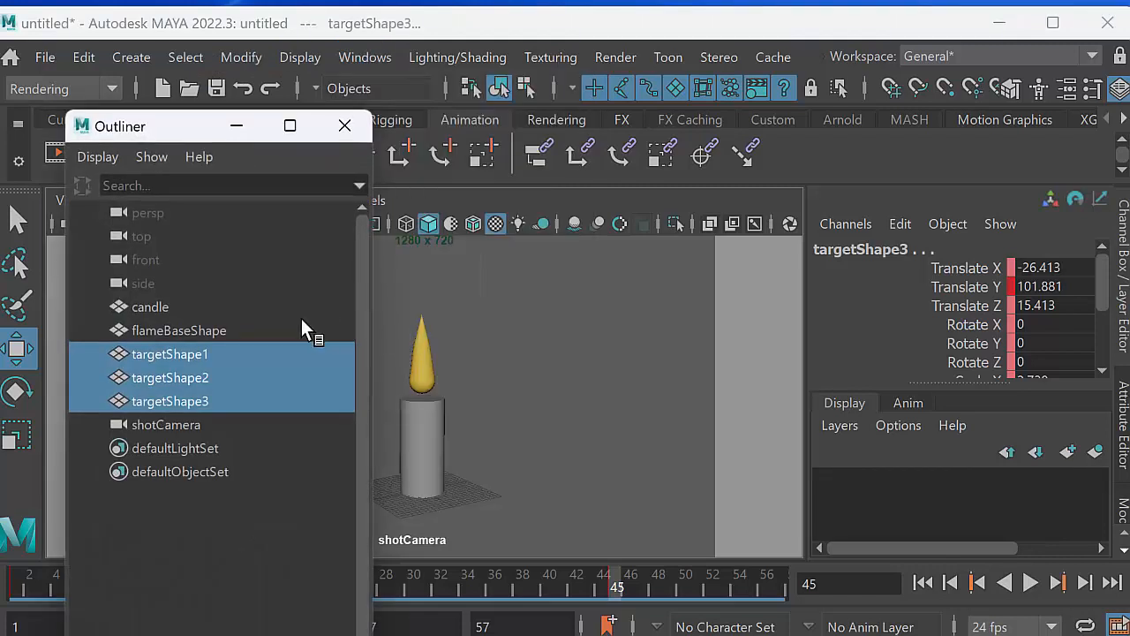
click(187, 308)
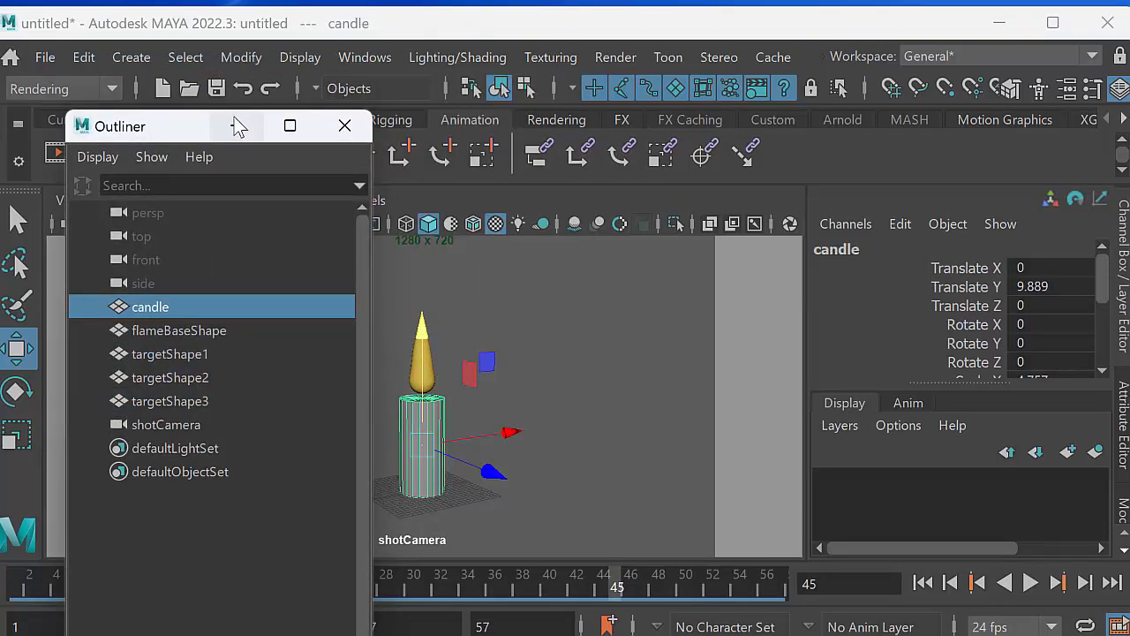
click(236, 125)
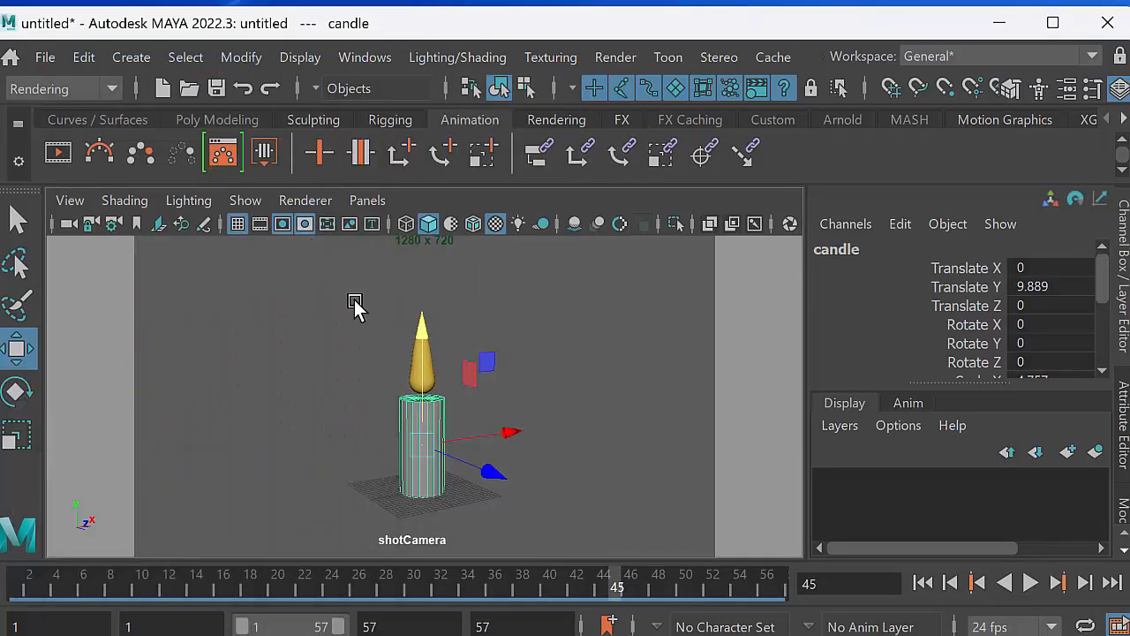
click(349, 58)
click(397, 345)
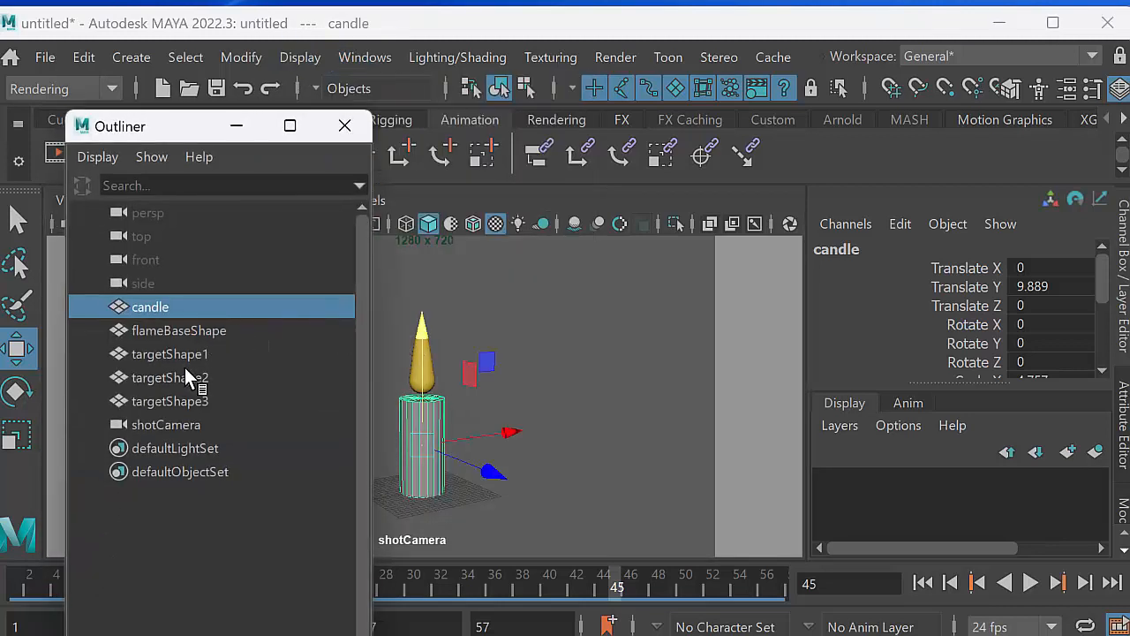
click(204, 422)
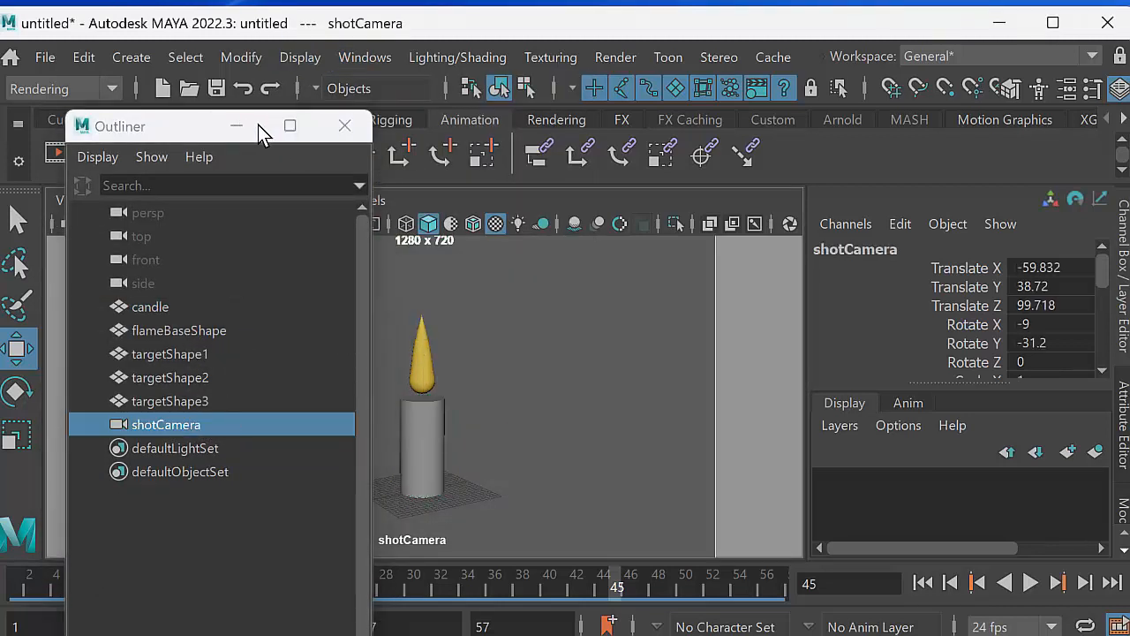
click(250, 125)
scroll(437, 408, up, 3)
scroll(472, 431, up, 4)
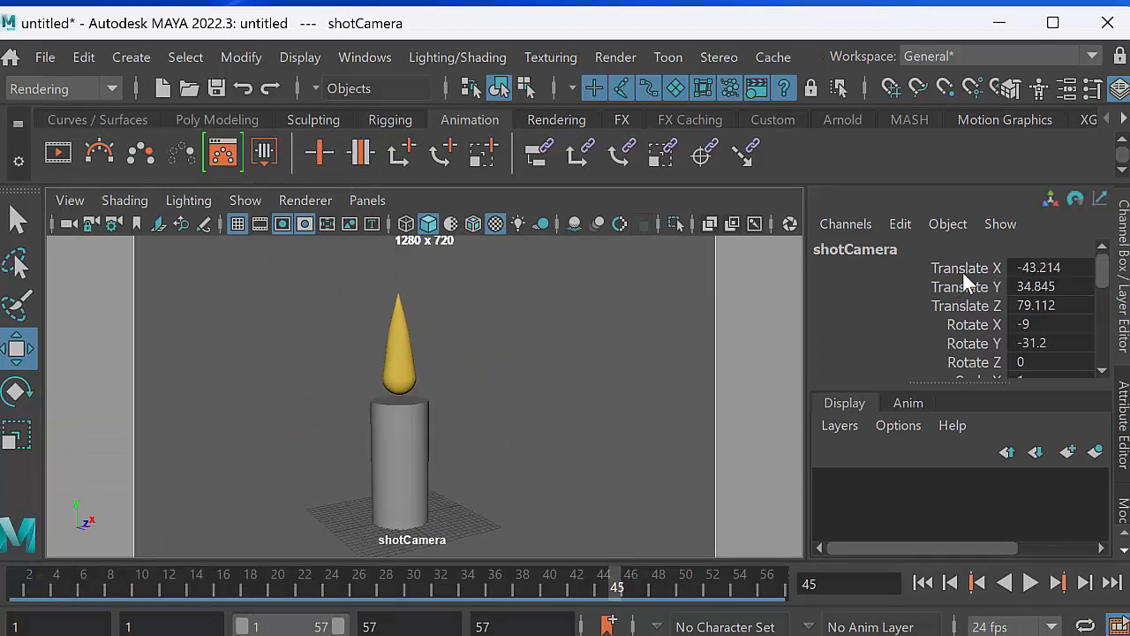
Step: Lock shotCamera's Translate X, Y, Z and Rotate X, Y, Z channels
drag(963, 274, 971, 359)
right_click(949, 316)
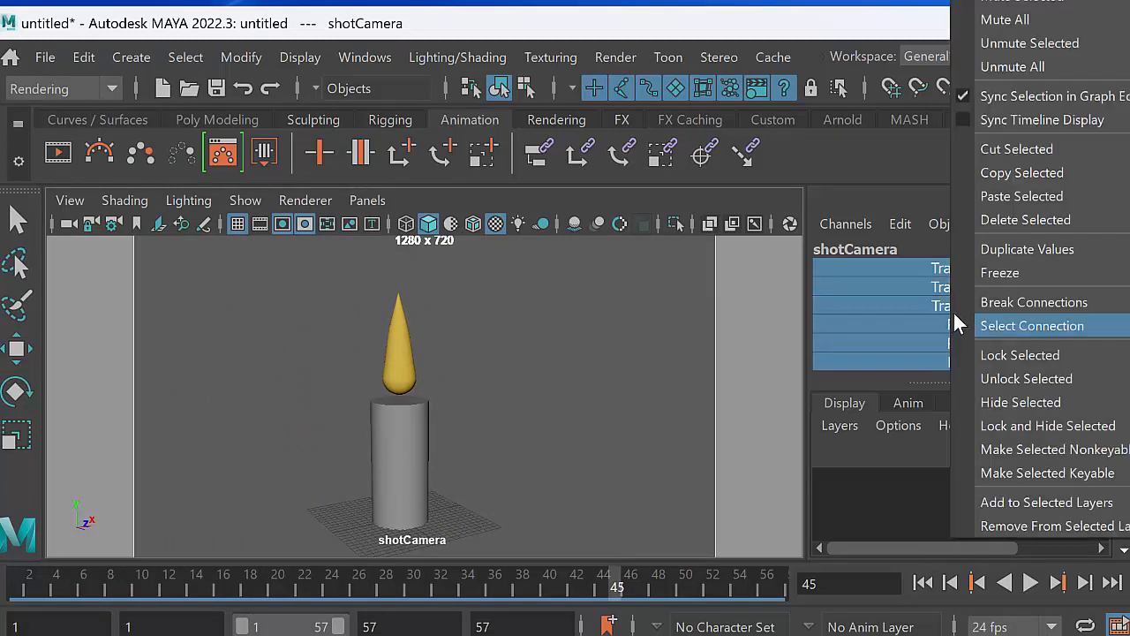
click(988, 351)
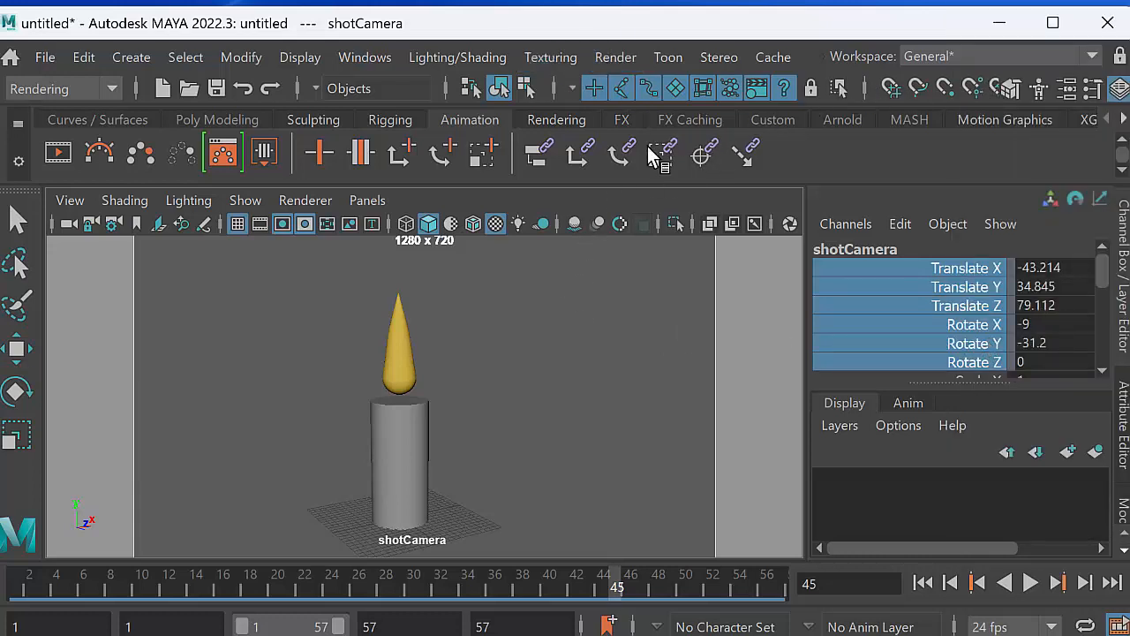
Step: Widen the Maya window to expose the render controls and test-render the current frame through shotCamera
drag(939, 24, 741, 35)
drag(954, 283, 1129, 278)
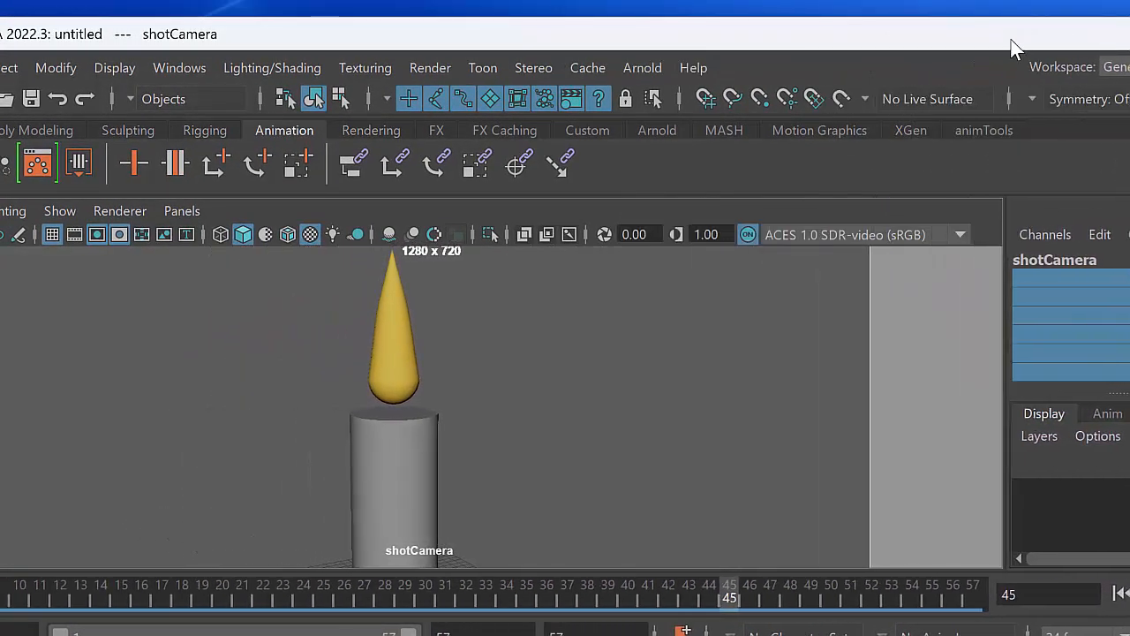
drag(1016, 43, 760, 47)
drag(1084, 298, 1129, 298)
click(993, 105)
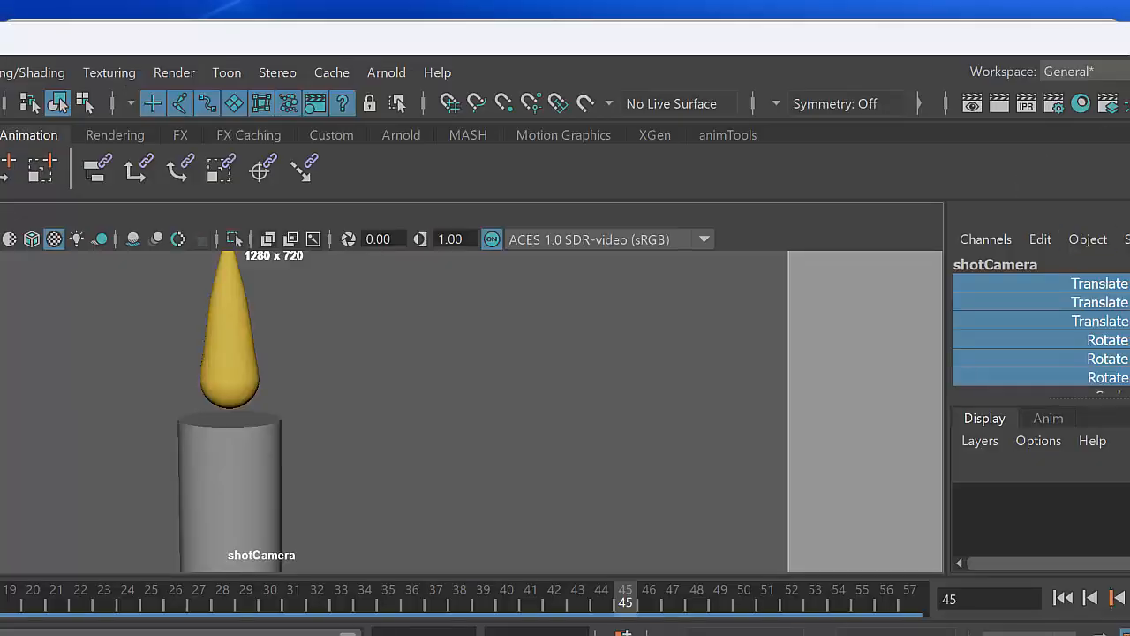
Step: Set the Glow Intensity of the flame's lambert2 material to 0.6
key(ctrl+a)
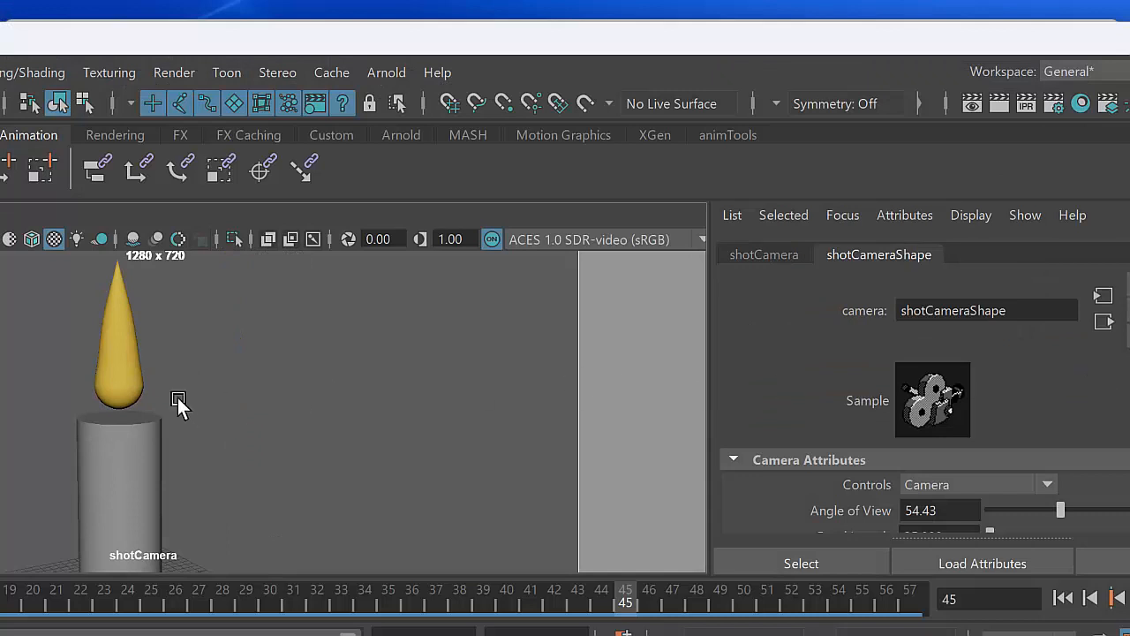
click(131, 373)
scroll(918, 441, down, 3)
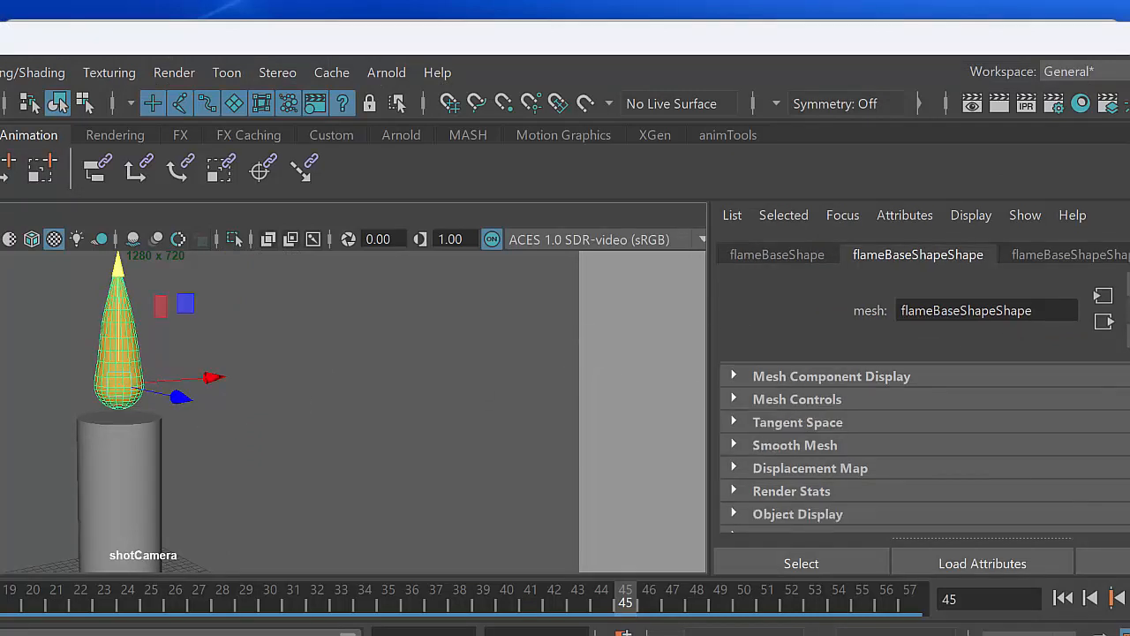
scroll(918, 442, up, 3)
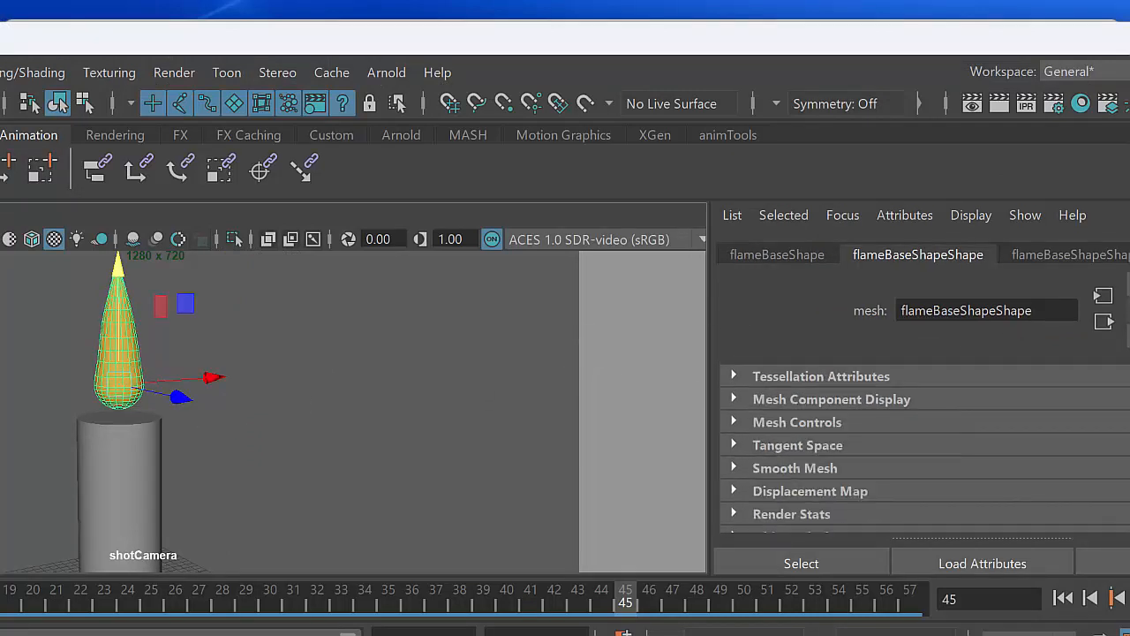
scroll(918, 254, down, 4)
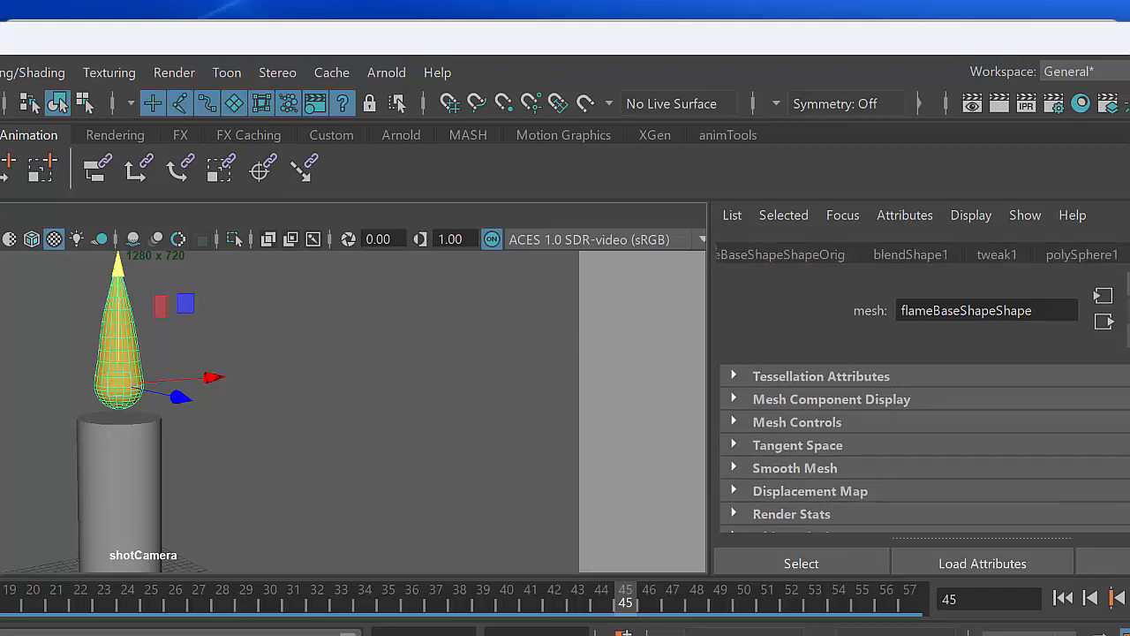
click(1126, 254)
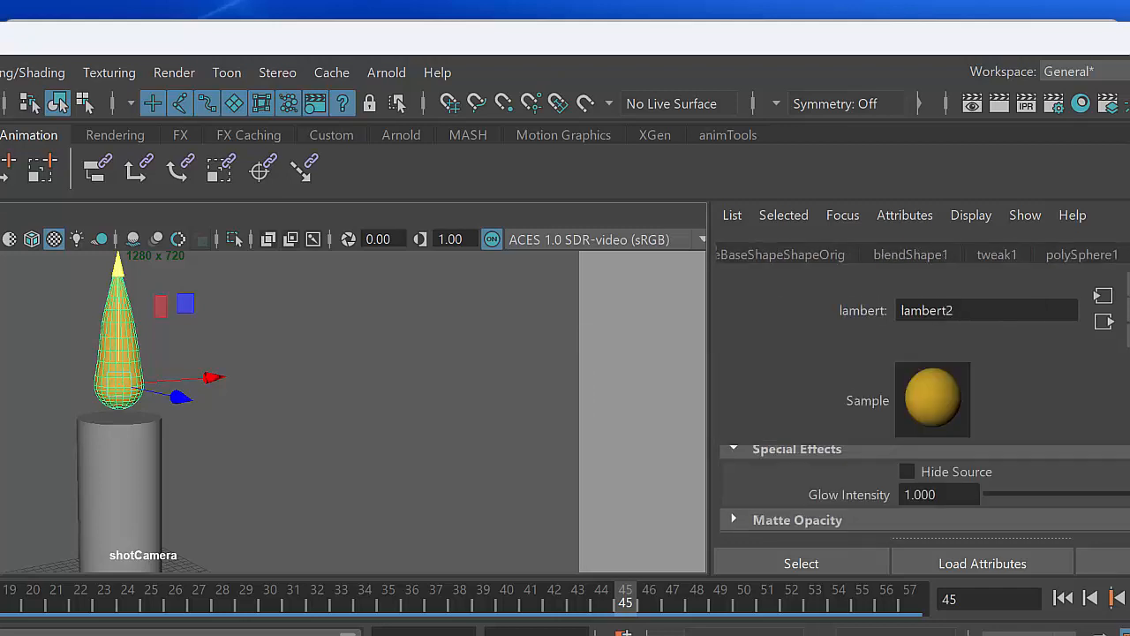
scroll(918, 485, down, 3)
scroll(918, 486, up, 4)
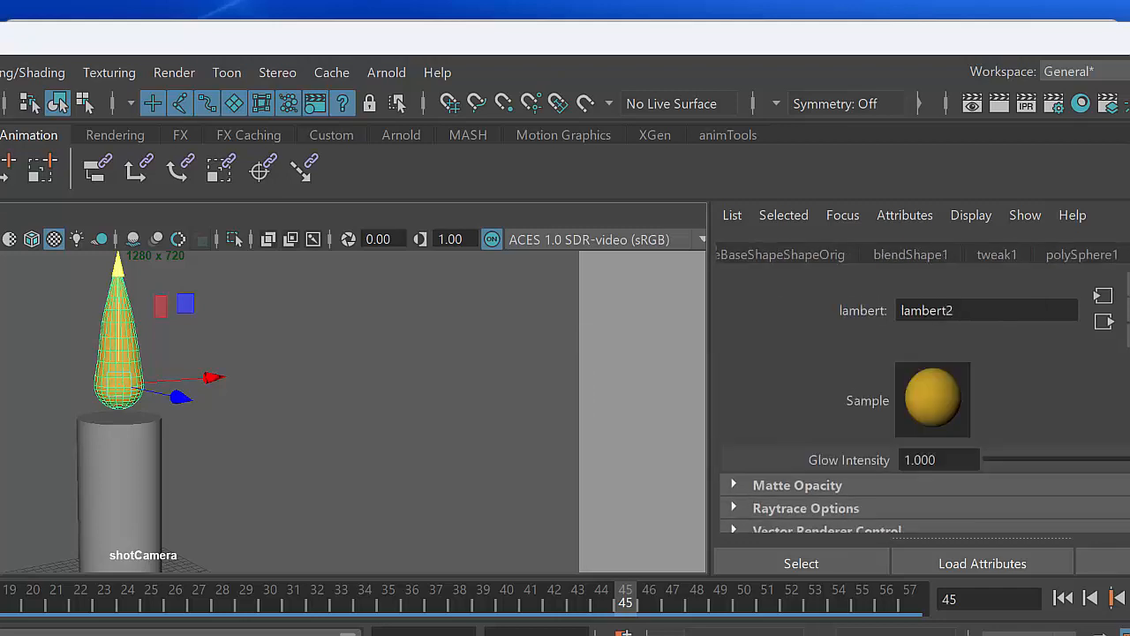
drag(963, 512, 907, 511)
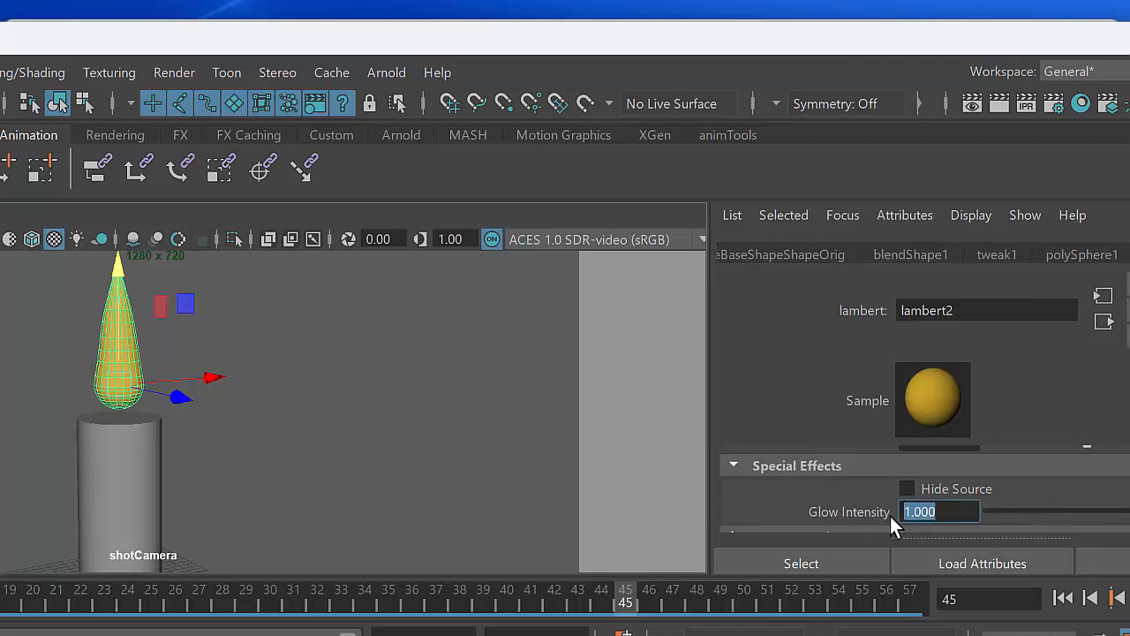
key(BackSpace)
key(Return)
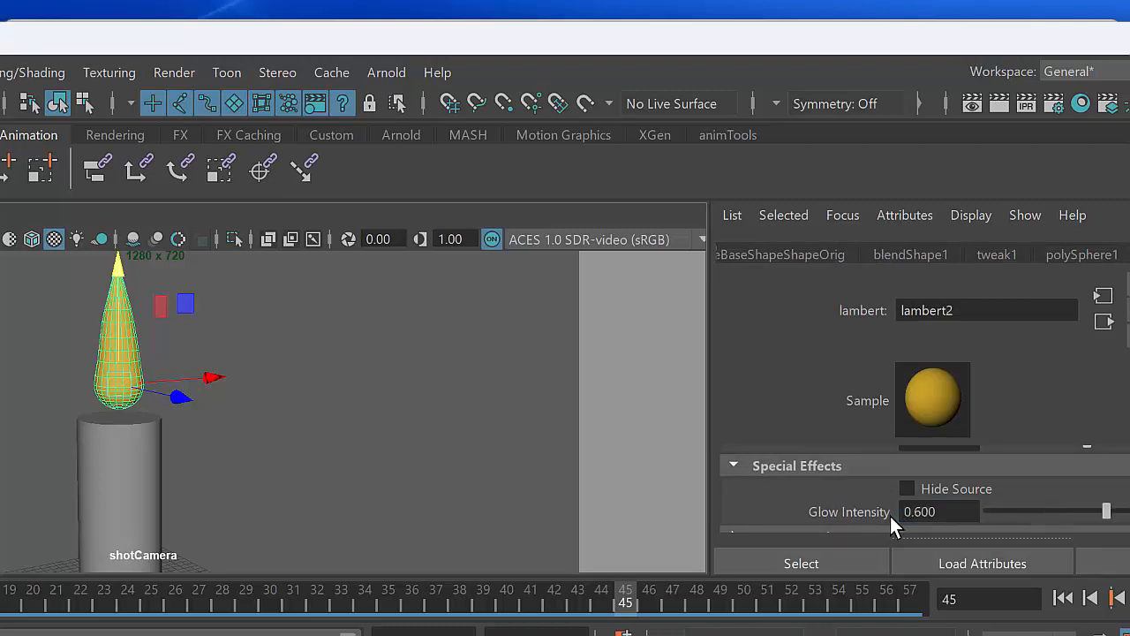
Step: Test-render the current frame again to check the flame's glow, and fit the Maya window back on the screen
click(1000, 105)
drag(1129, 292, 862, 292)
drag(567, 38, 982, 14)
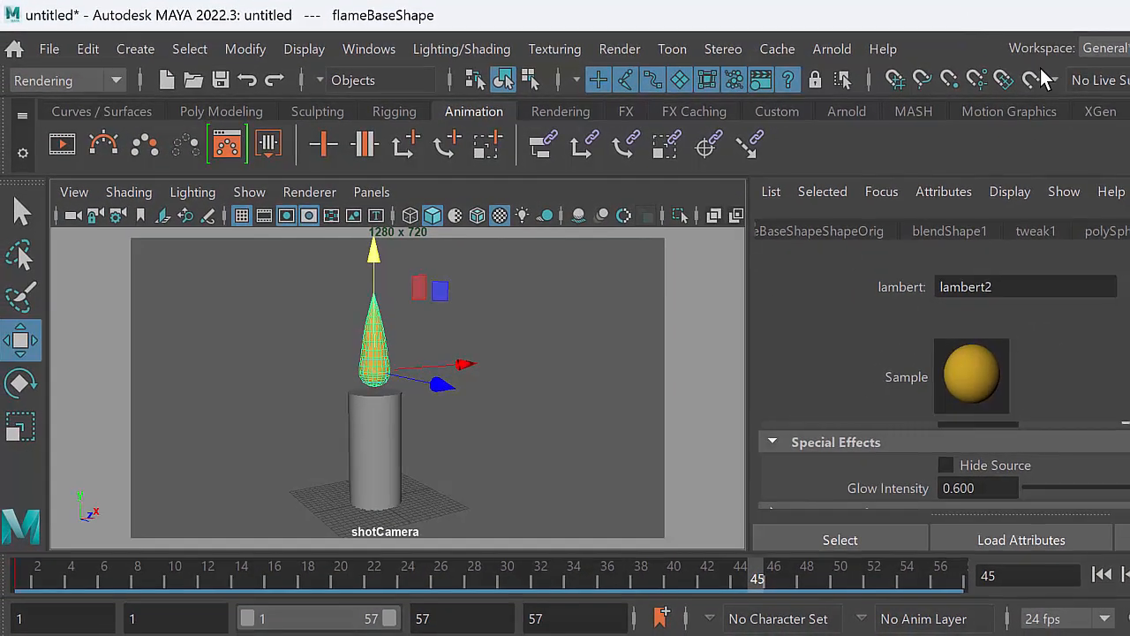
drag(1129, 274, 1126, 275)
drag(861, 15, 867, 17)
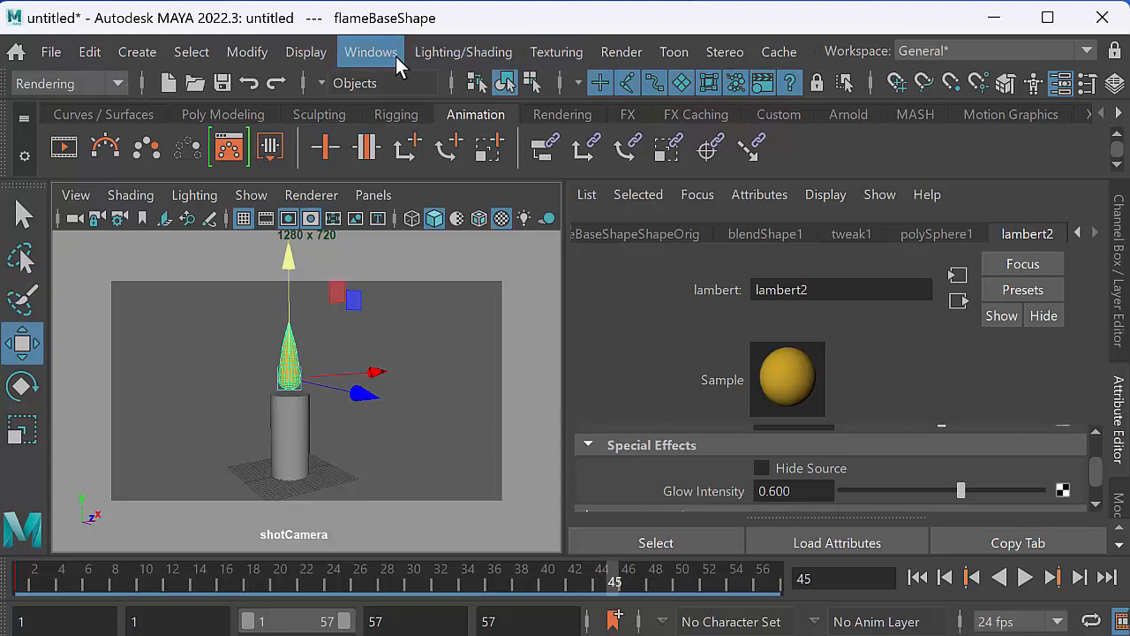
Step: Render the frame sequence with shotCamera as the current camera and close the sequence options
click(617, 53)
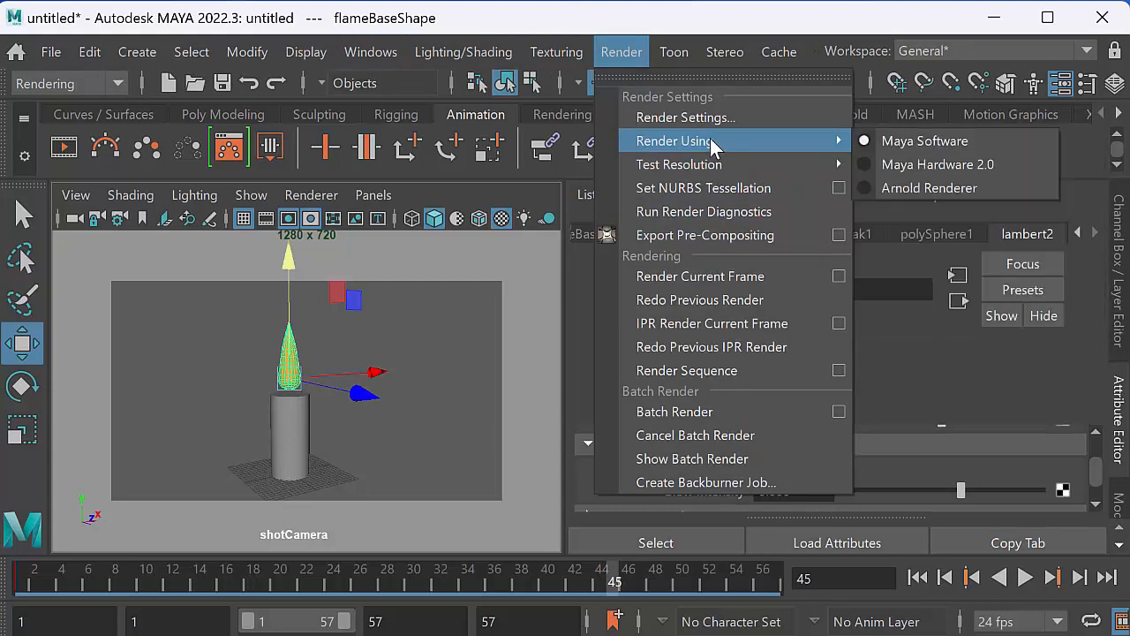
click(839, 371)
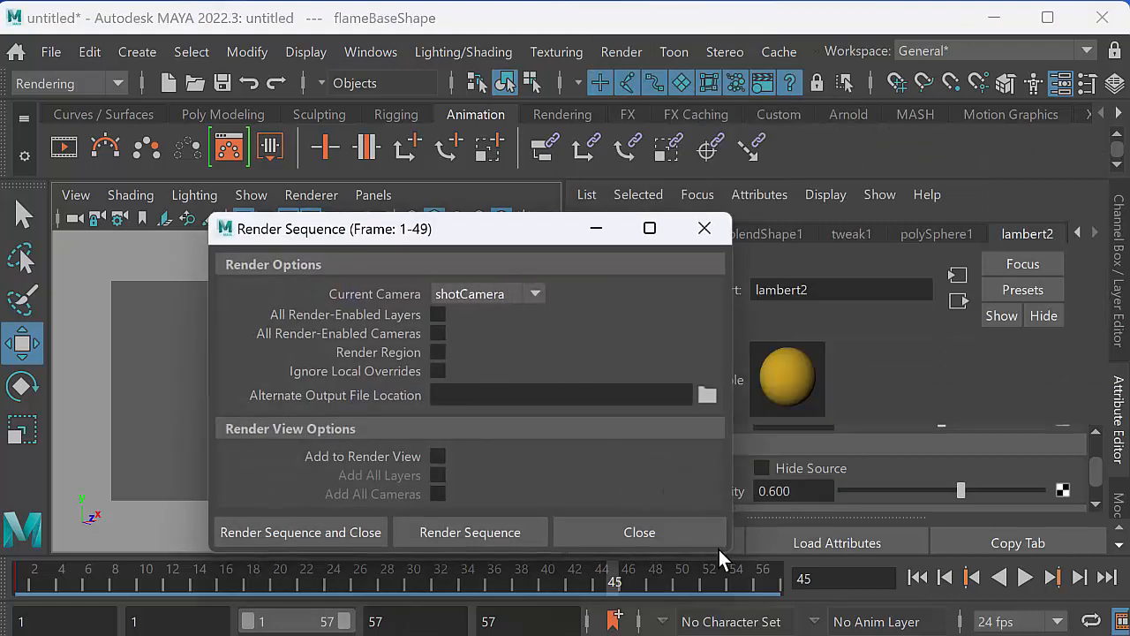
click(347, 531)
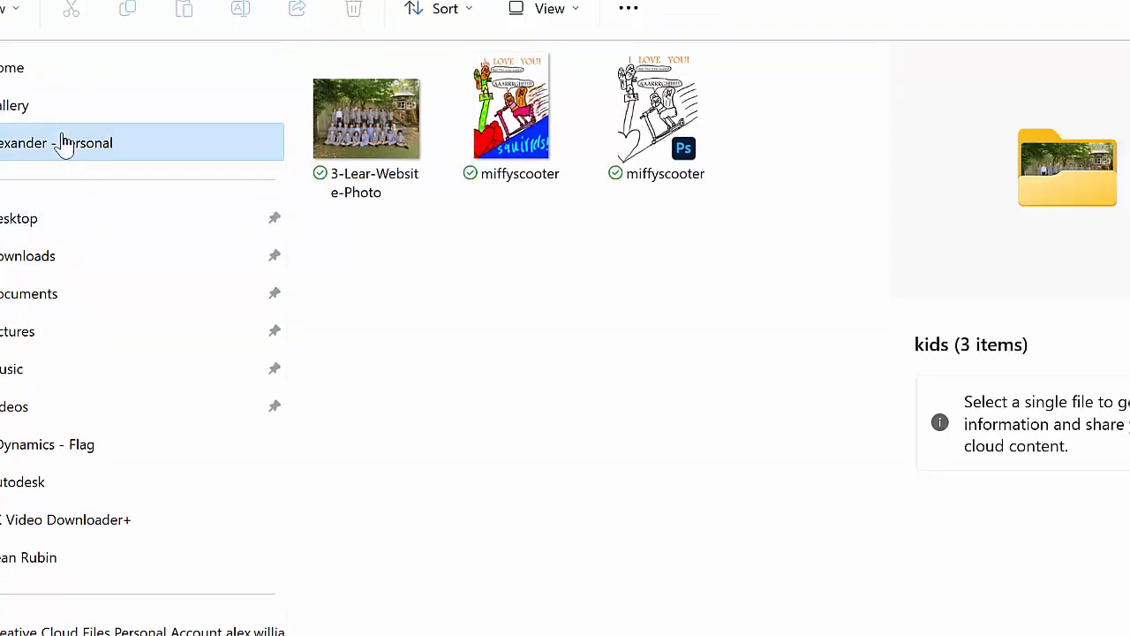
Step: In File Explorer, open Documents/maya/projects/candle_12feb2024/images/tmp and look over the rendered candle frames
click(73, 297)
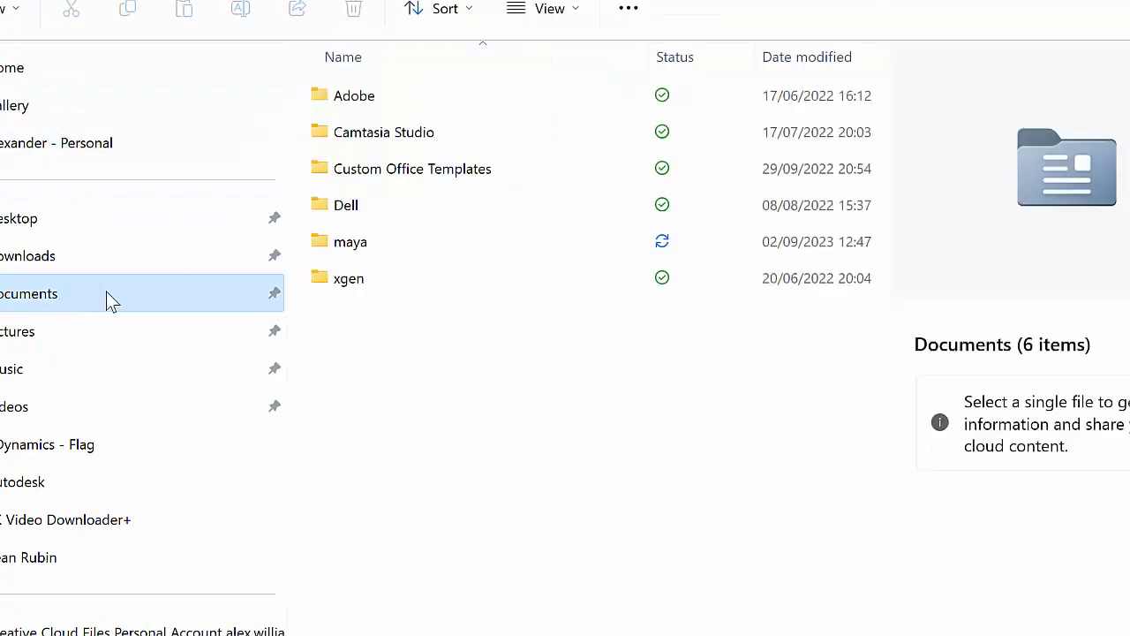
click(410, 243)
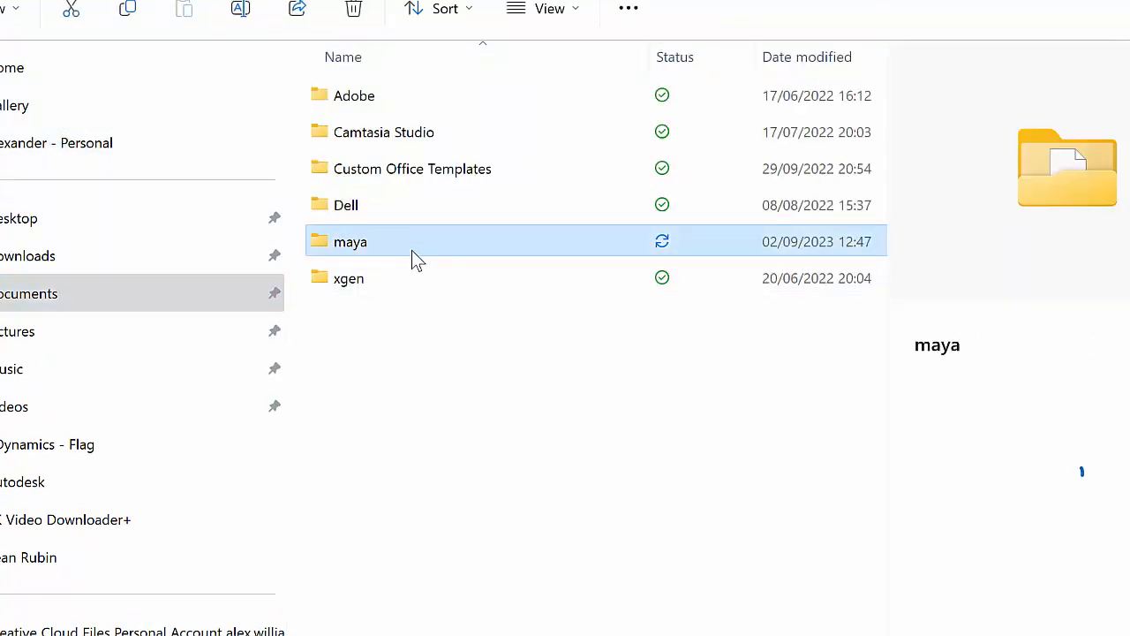
double_click(404, 250)
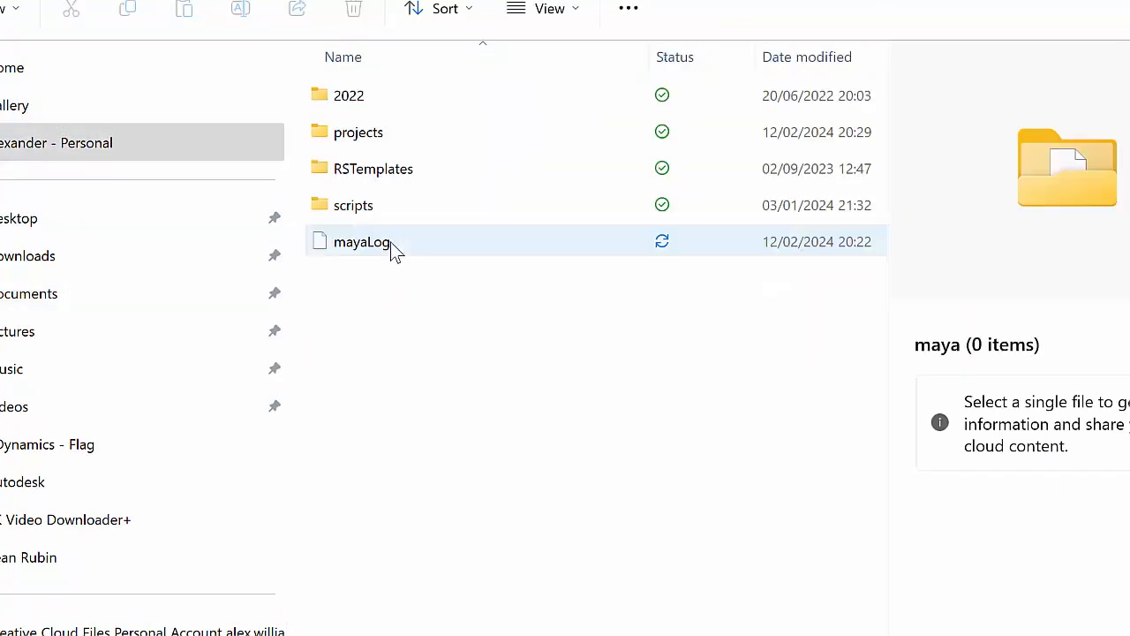
double_click(395, 134)
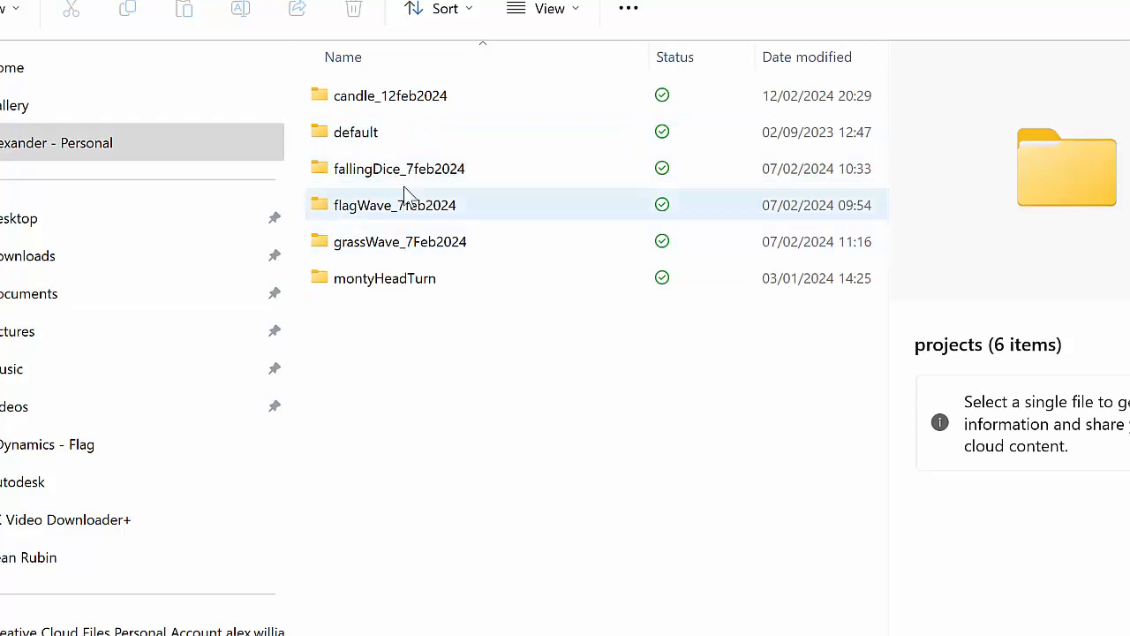
double_click(414, 99)
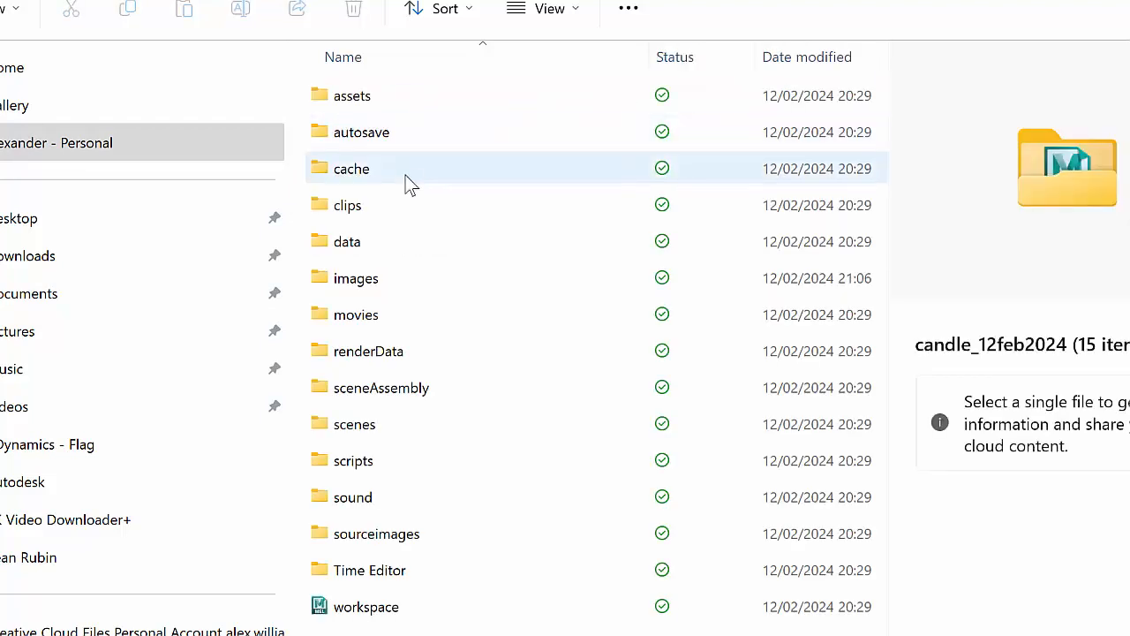
double_click(400, 277)
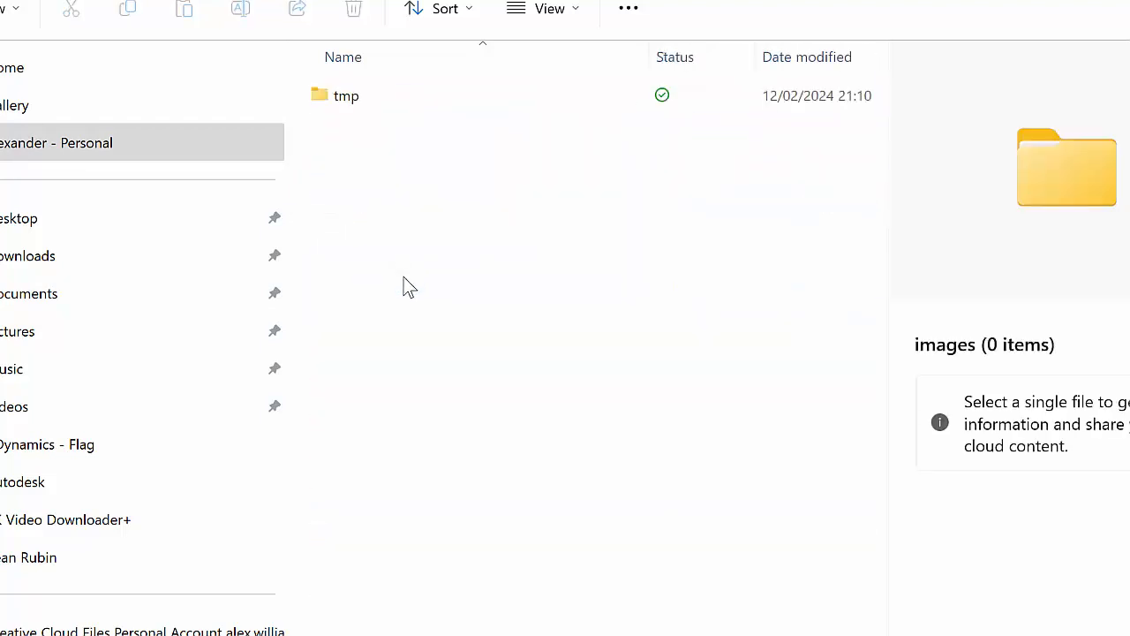
double_click(404, 98)
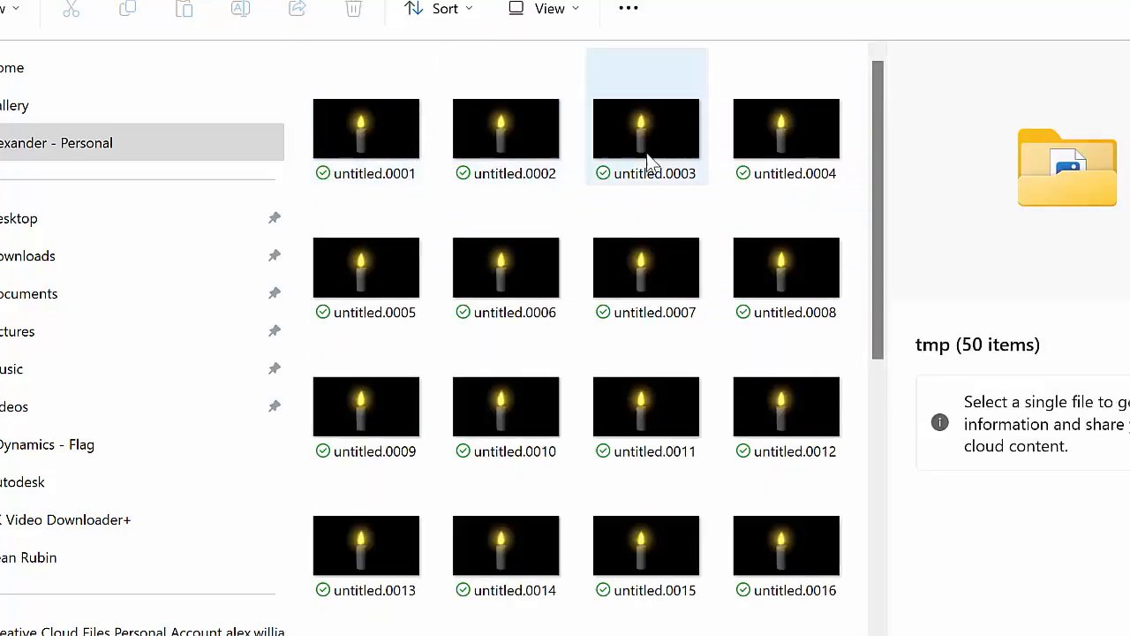
drag(874, 164, 893, 133)
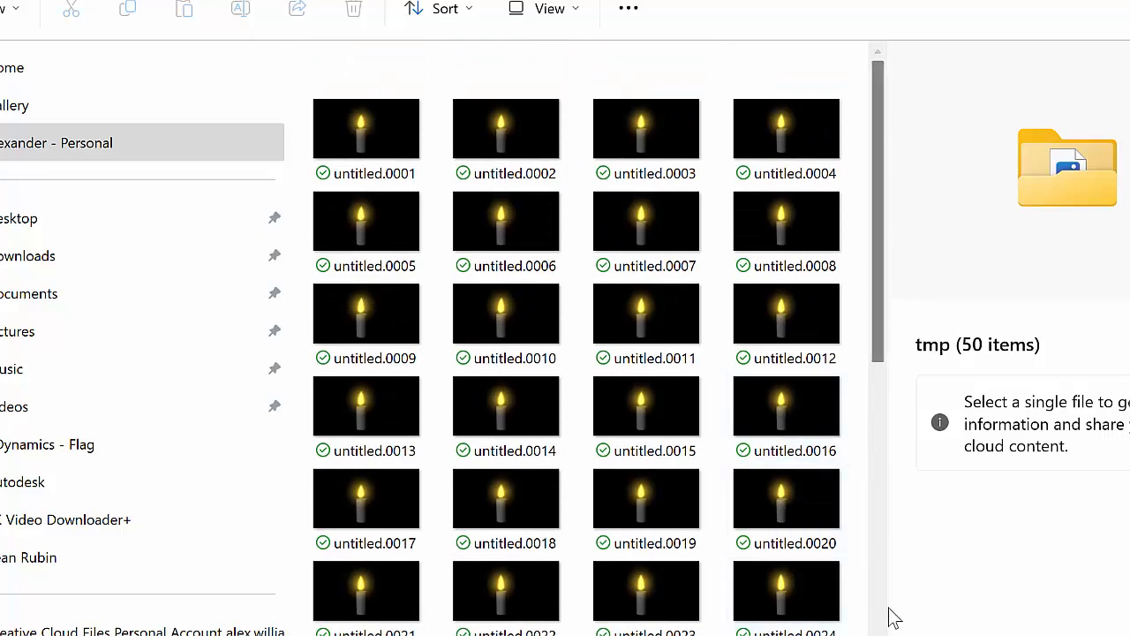